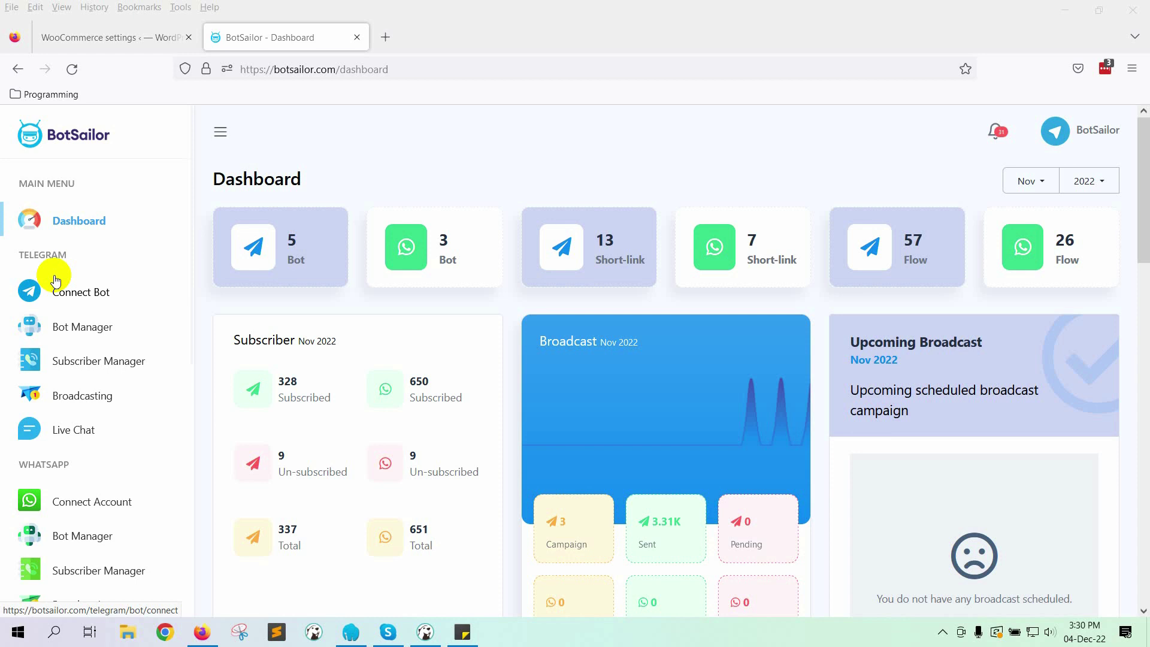
Step: Open the WhatsApp Bot Manager's Message Template settings
scroll(138, 369, down, 2)
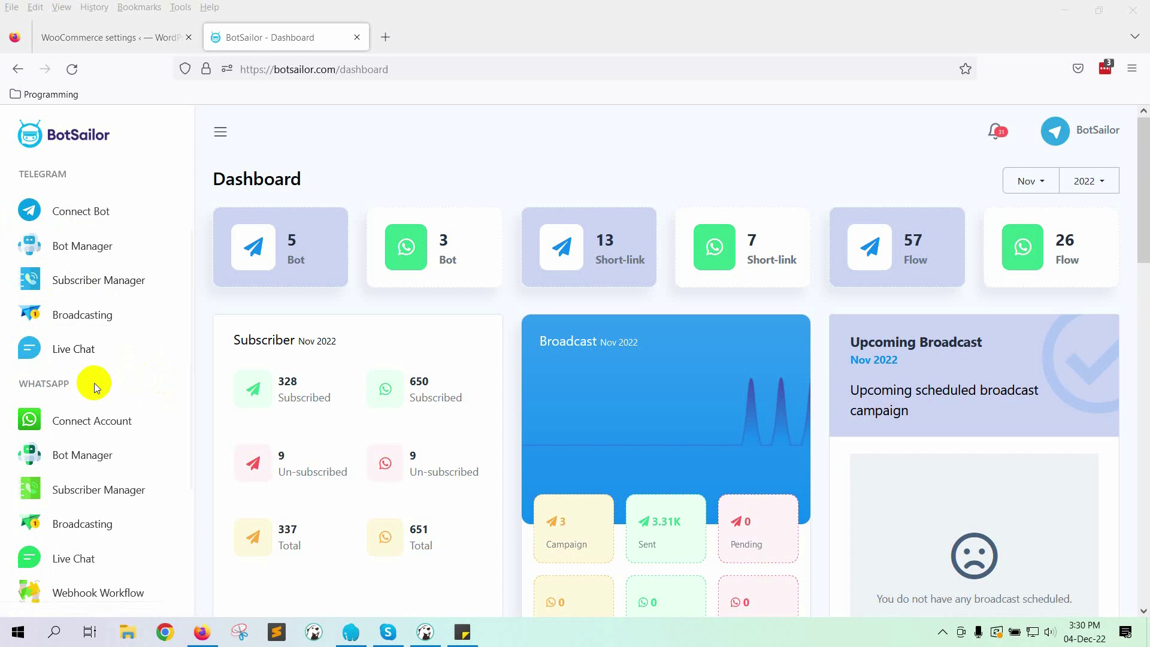
scroll(154, 392, down, 2)
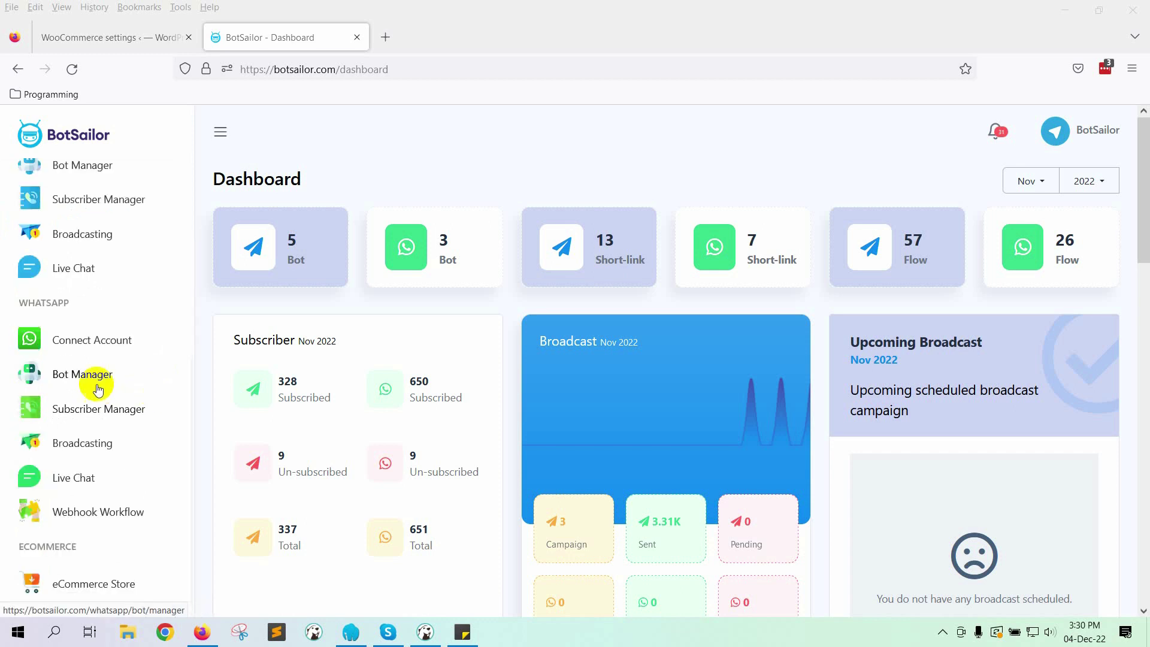
click(96, 373)
scroll(404, 357, down, 4)
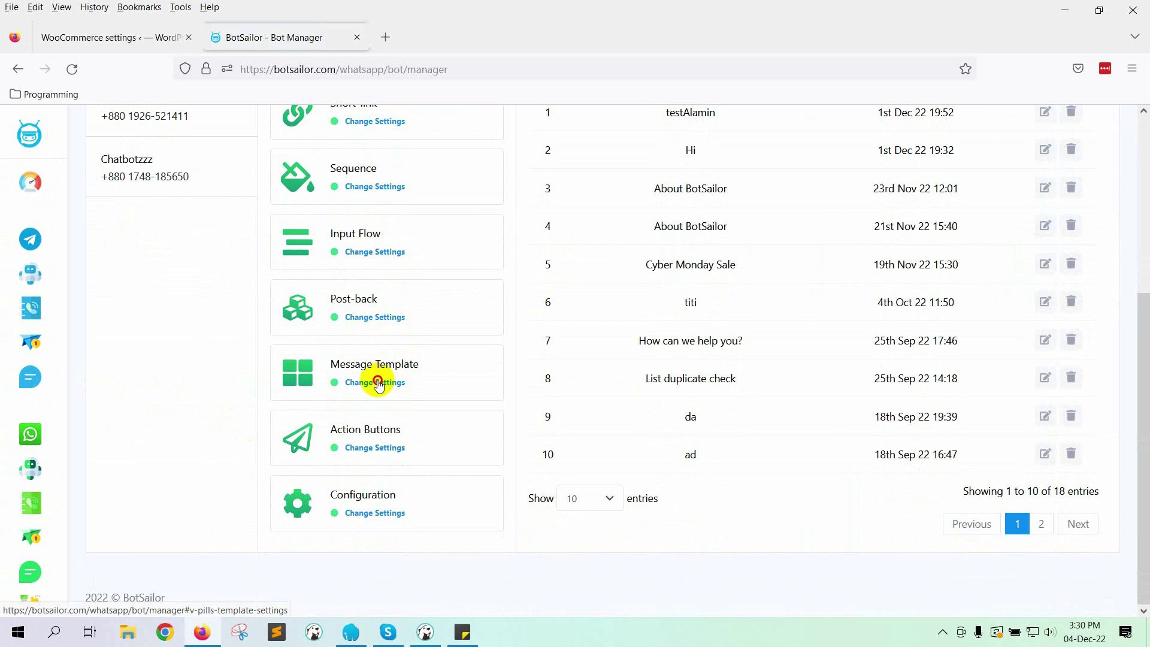
click(380, 380)
Step: Scroll down to review the Template Variables table, then back up
scroll(787, 469, up, 5)
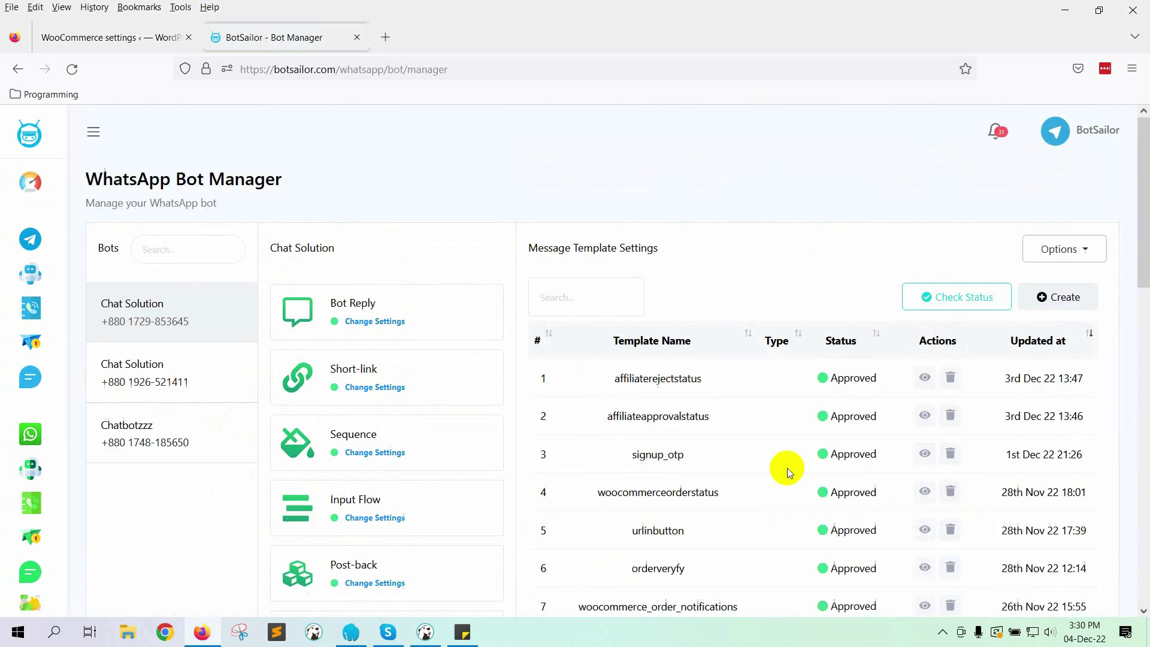
scroll(787, 469, down, 12)
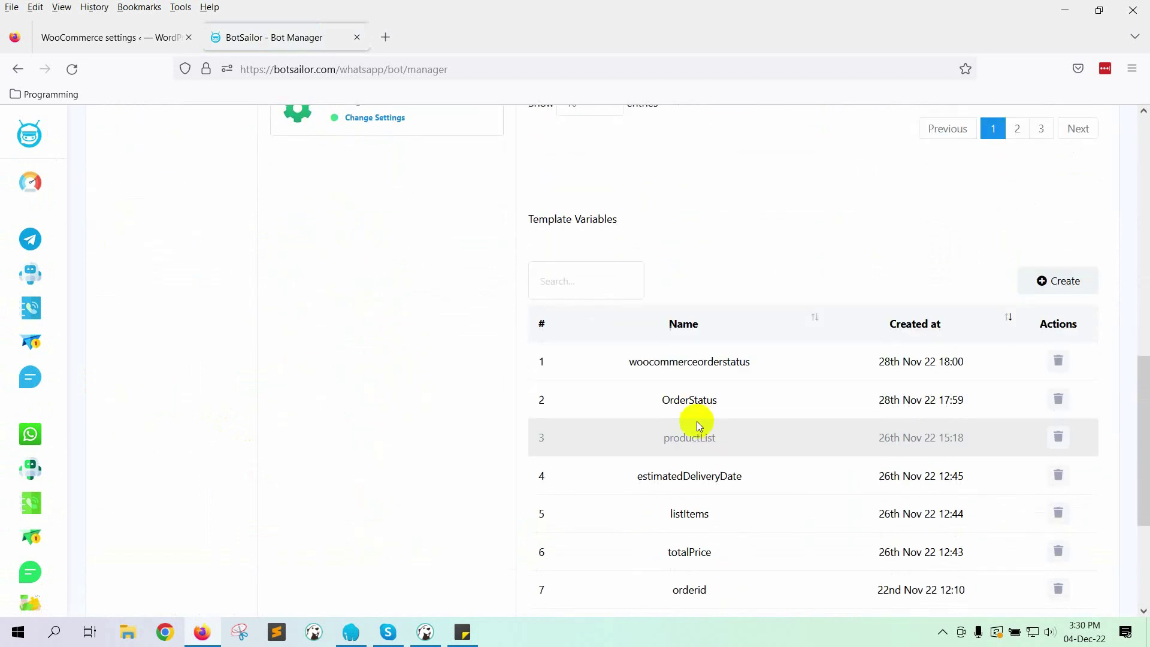
scroll(738, 434, down, 3)
scroll(683, 282, up, 3)
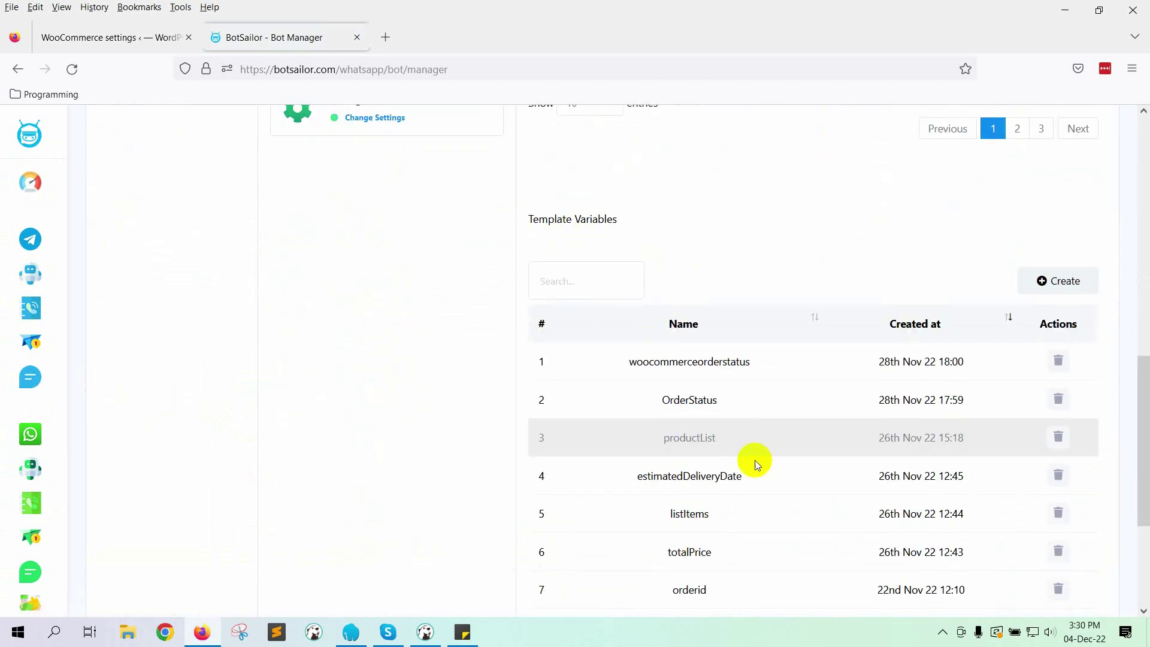
scroll(788, 441, down, 2)
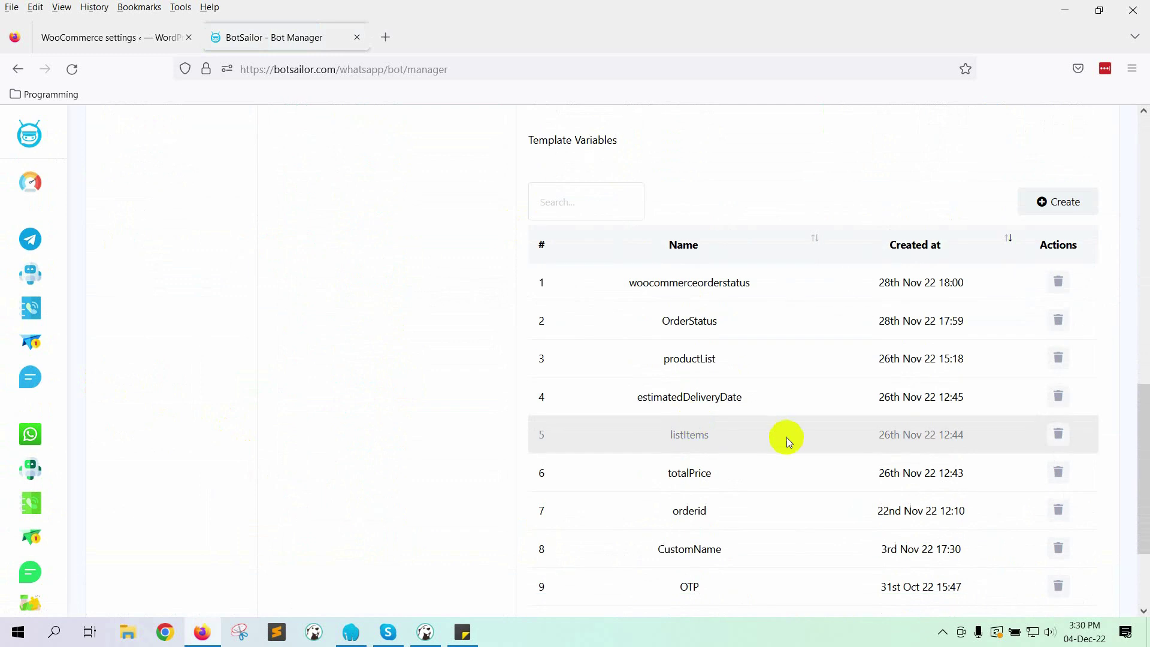
scroll(786, 438, up, 14)
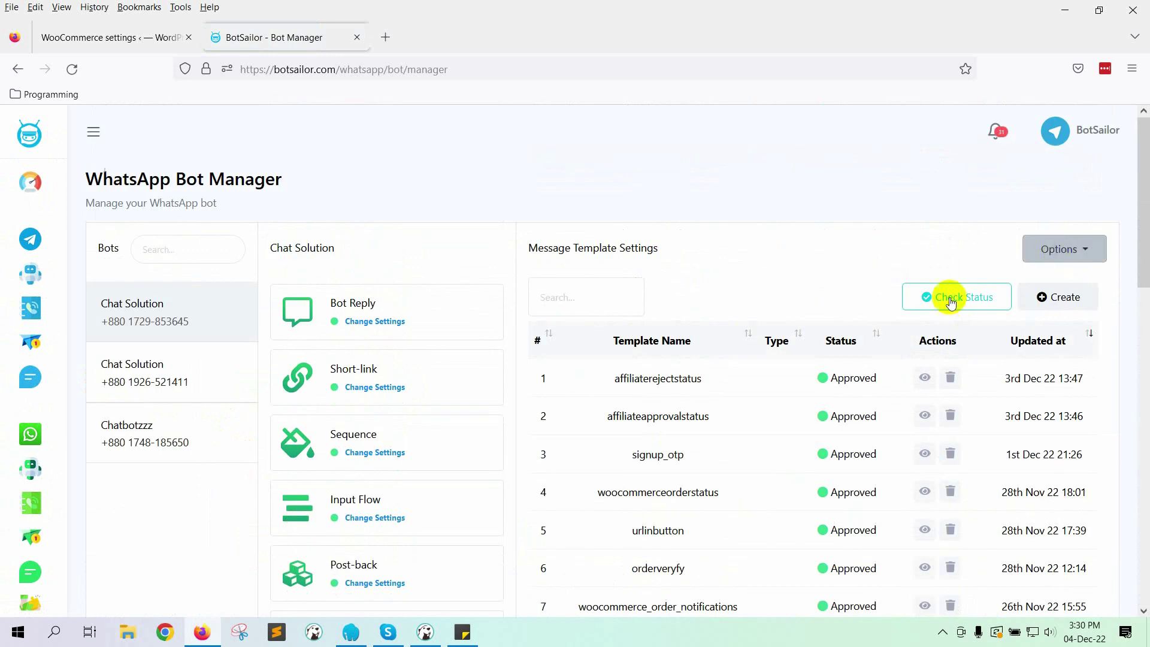
Step: Create a template named woocodverify and begin the body with 'Hi,' and a thank-you line
click(1058, 298)
click(468, 218)
text(woocodverify)
scroll(498, 329, down, 2)
click(501, 327)
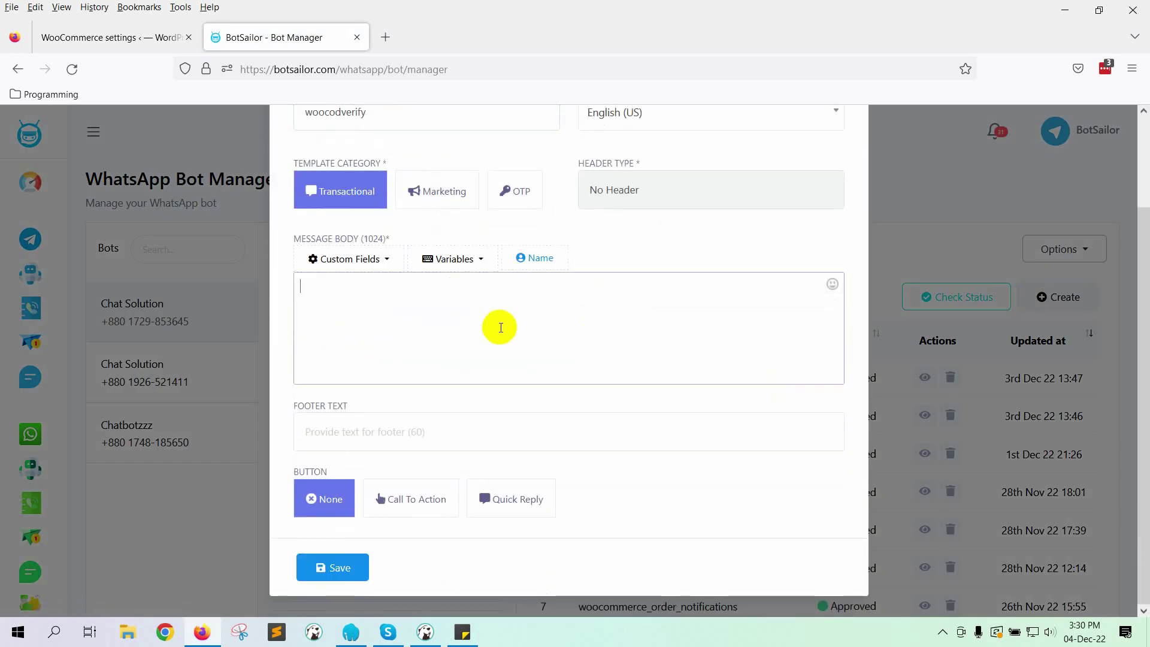
text(Hi,)
key(Return)
key(Return)
text(Thanks for your order in our store.)
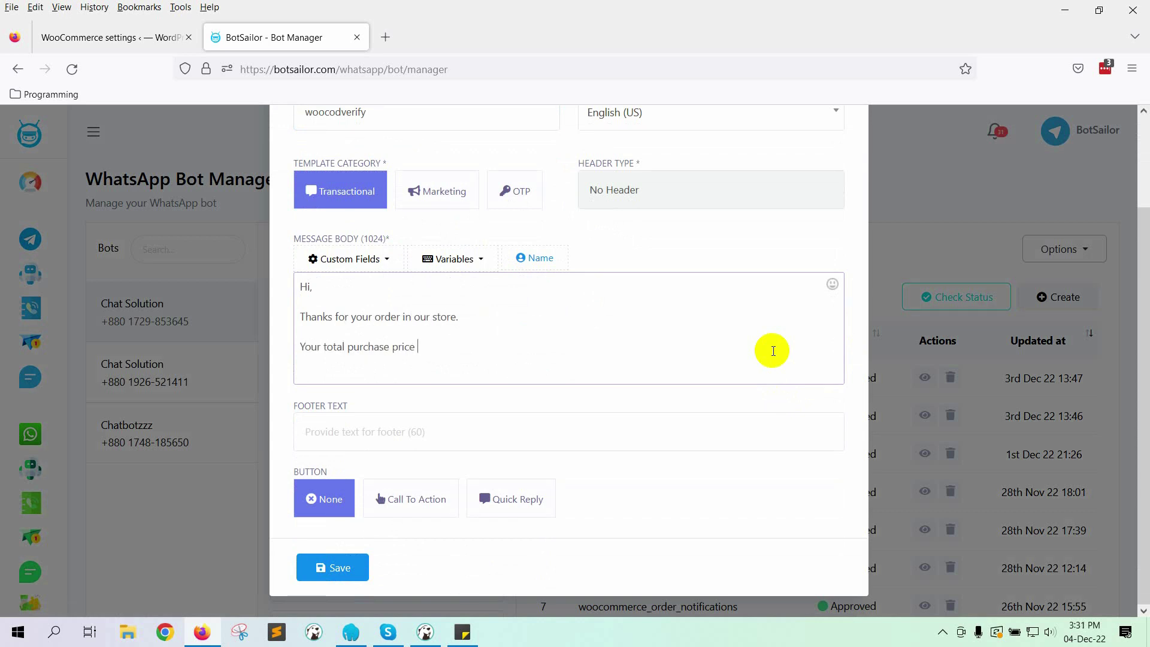
Step: Insert #!totalPrice!# and #!productList!# and end with 'Please confirm the order you have submitted.'
click(478, 258)
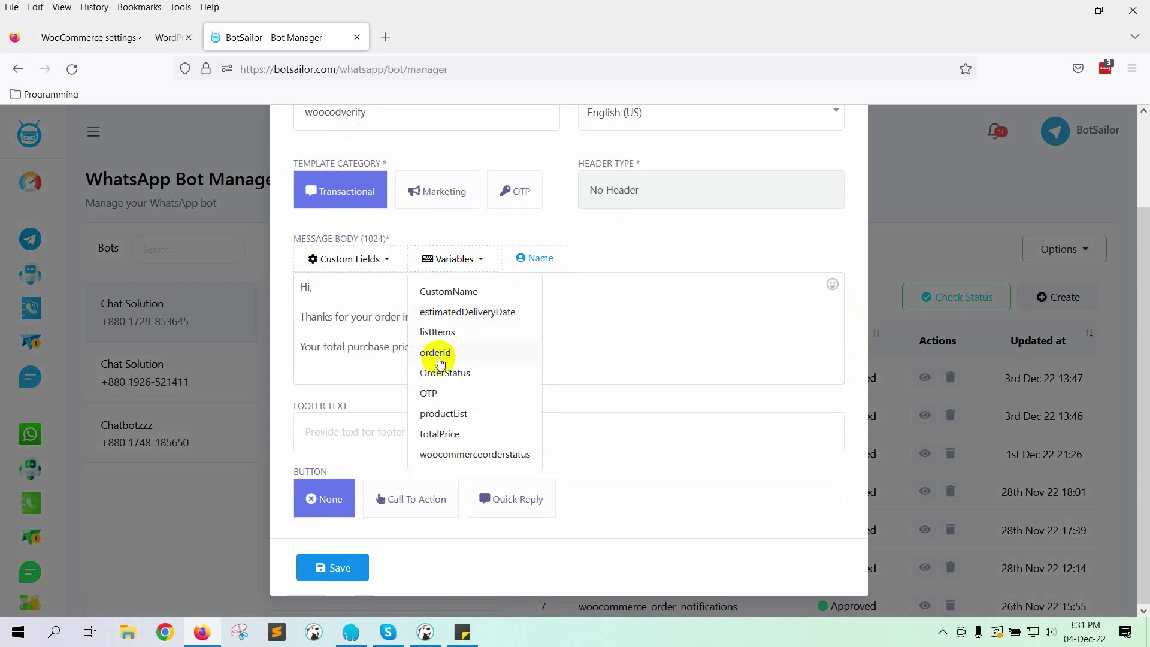
click(439, 434)
drag(336, 359, 477, 344)
text(Product List :)
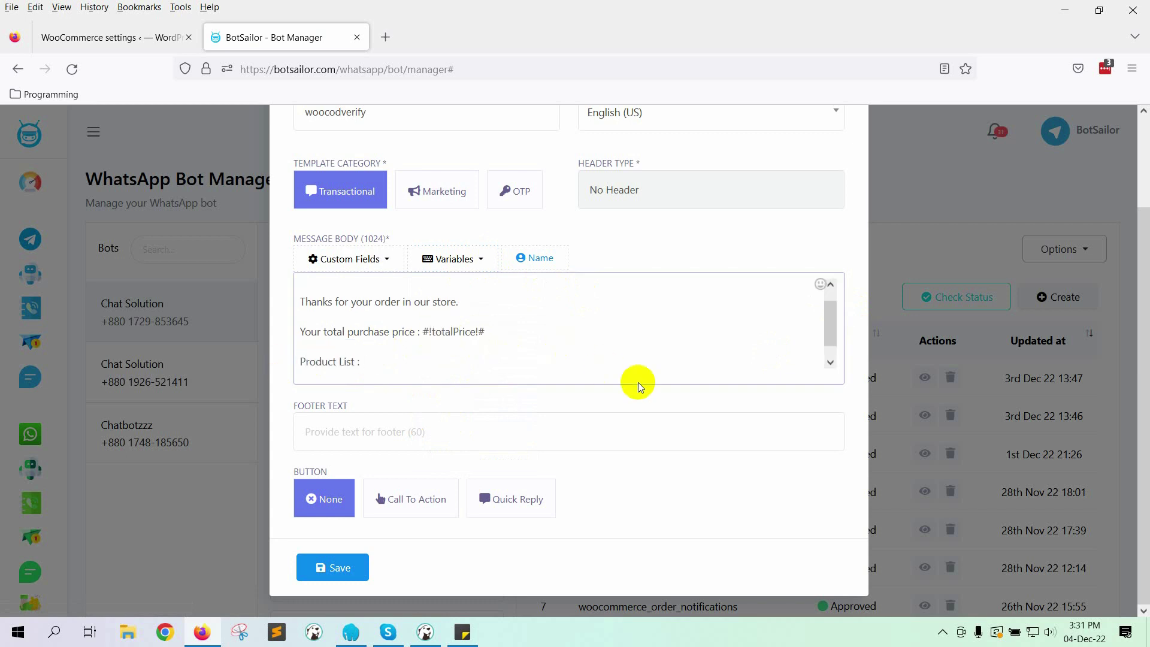
click(468, 263)
click(477, 413)
click(405, 362)
key(Return)
key(Return)
key(Return)
text(Please confirm the order you)
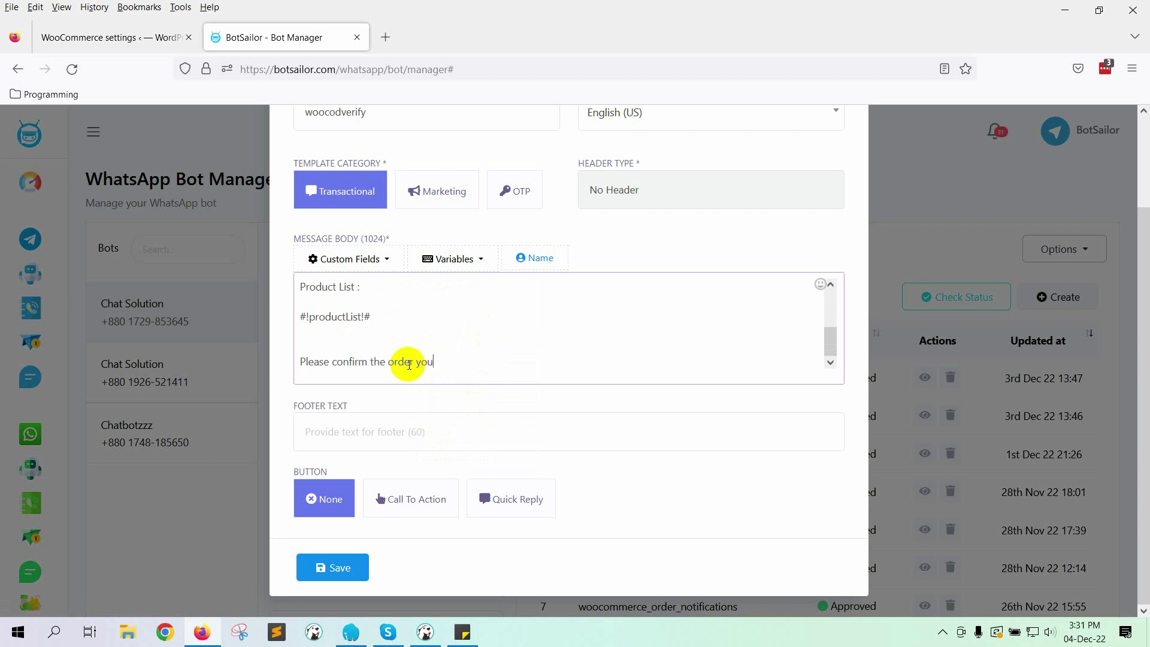
text( have submitted.)
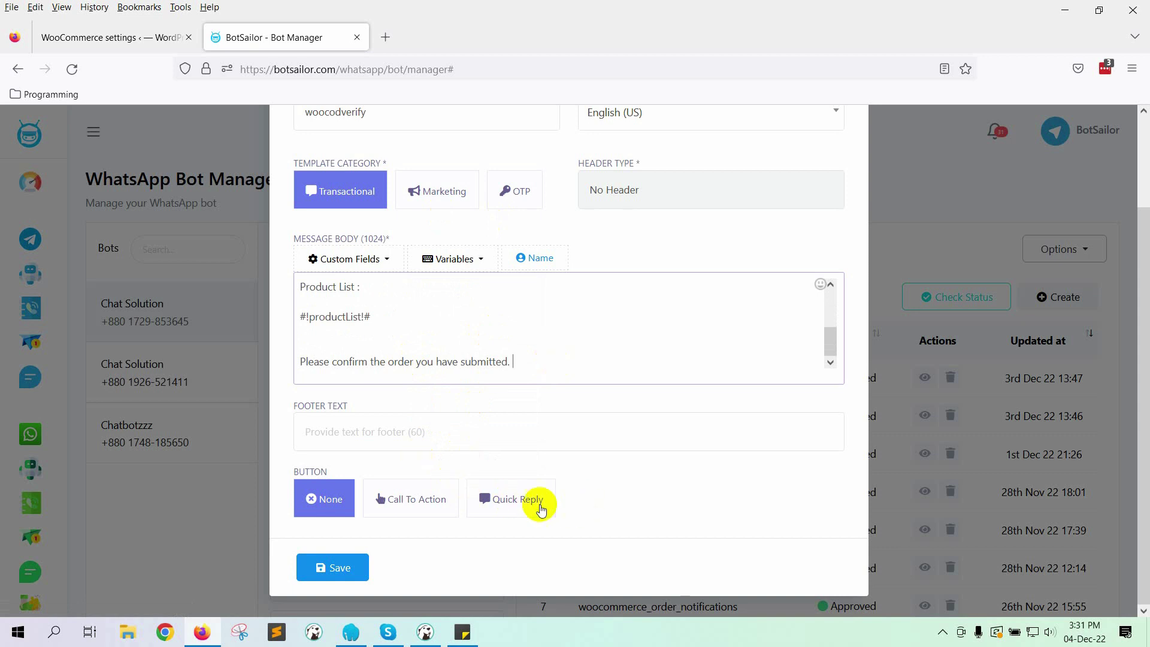
Step: Add Confirm Order and Cancel Order quick reply buttons and save the template
click(522, 503)
scroll(530, 479, down, 2)
scroll(535, 463, down, 1)
click(362, 404)
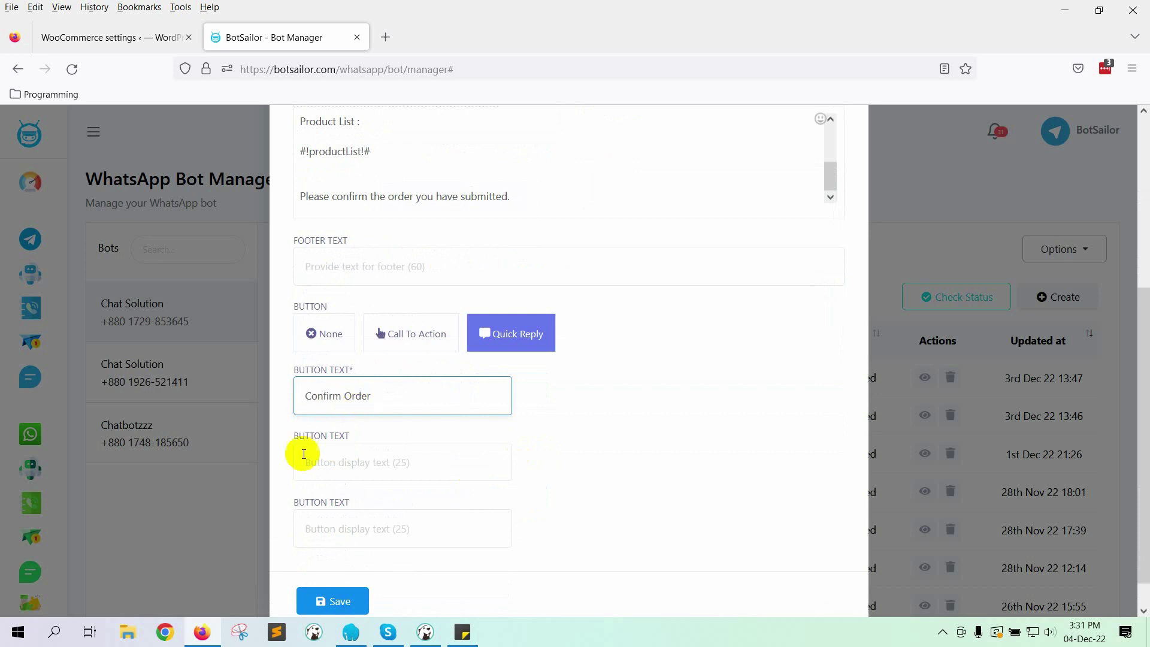
click(343, 473)
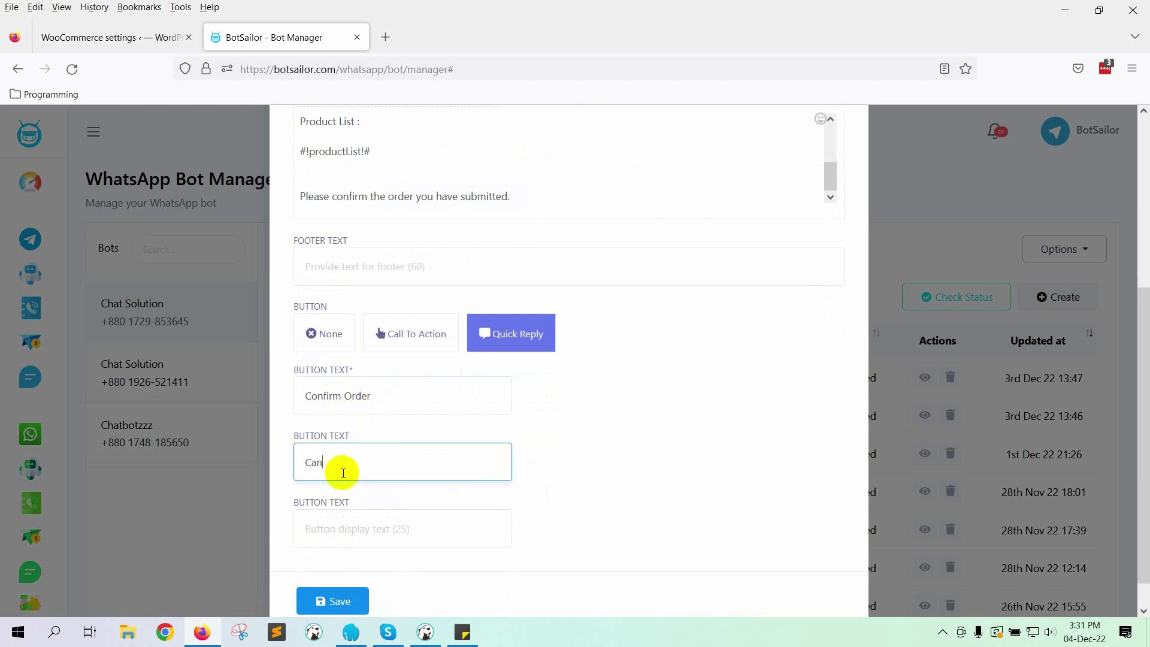
text(Order)
scroll(390, 527, down, 1)
click(333, 566)
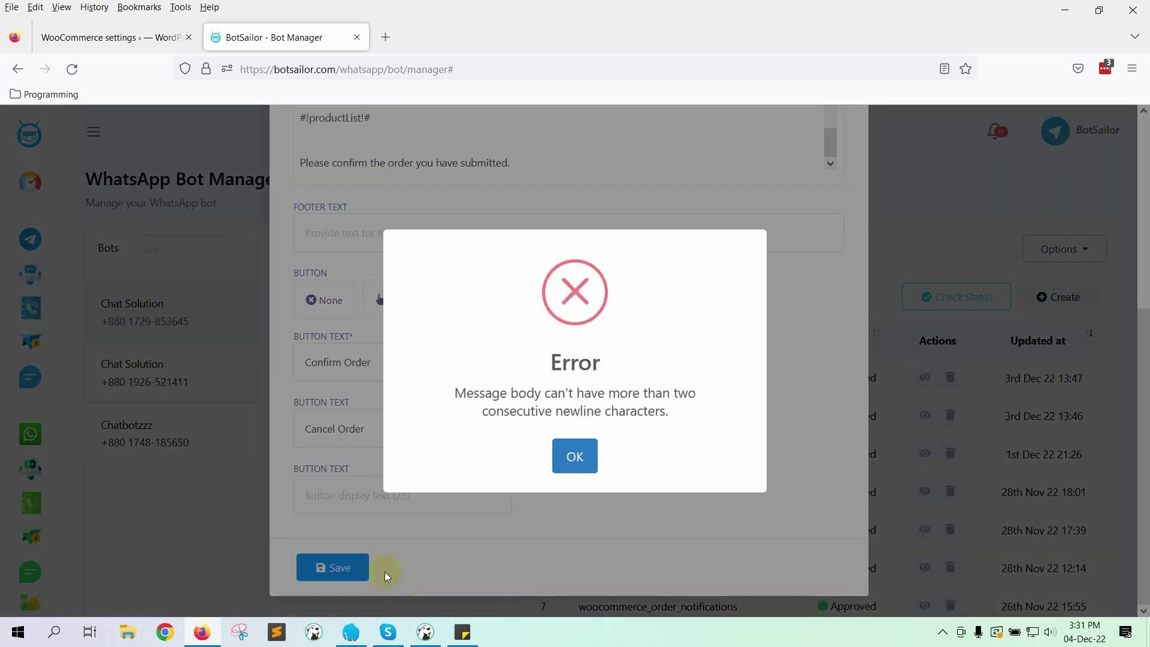
Step: Dismiss the newline error, delete the extra blank line, and save woocodverify again
click(572, 475)
scroll(524, 460, up, 4)
click(359, 385)
key(BackSpace)
scroll(418, 425, down, 1)
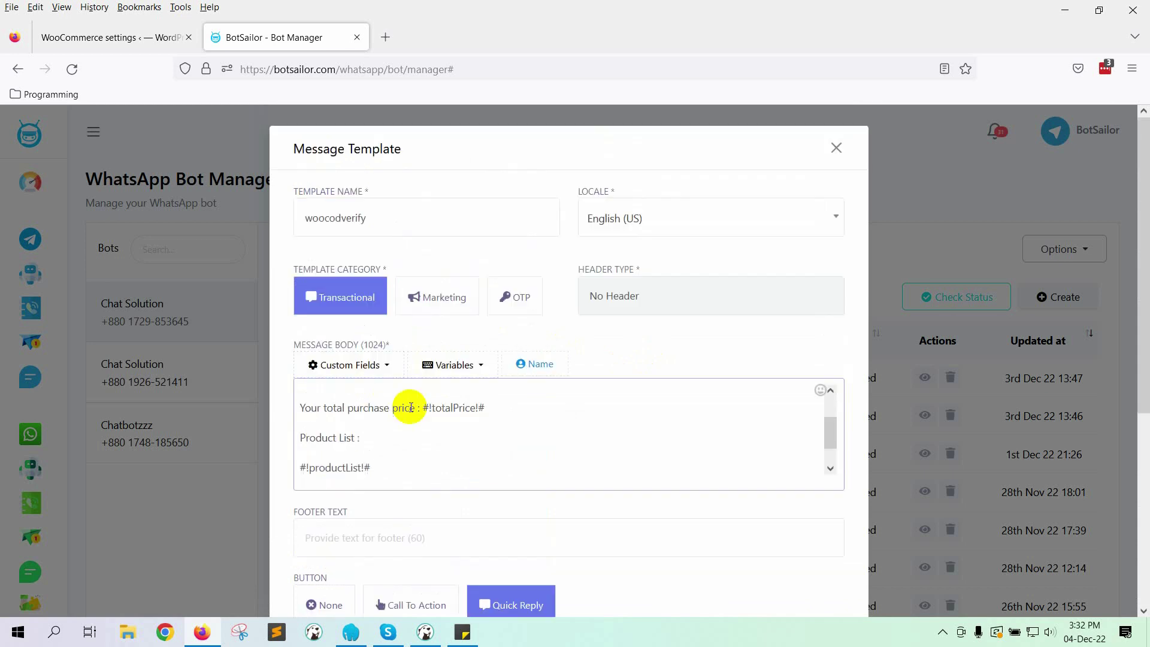
scroll(419, 425, down, 4)
click(354, 564)
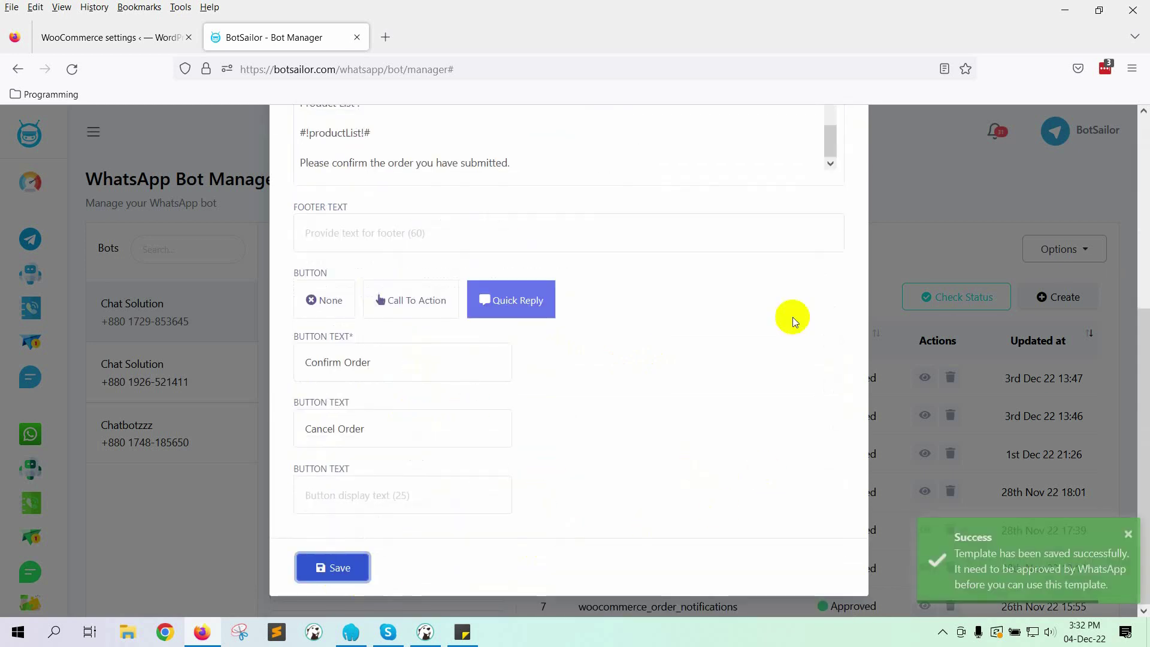
Step: Close the editor and check statuses until woocodverify shows Approved
click(841, 154)
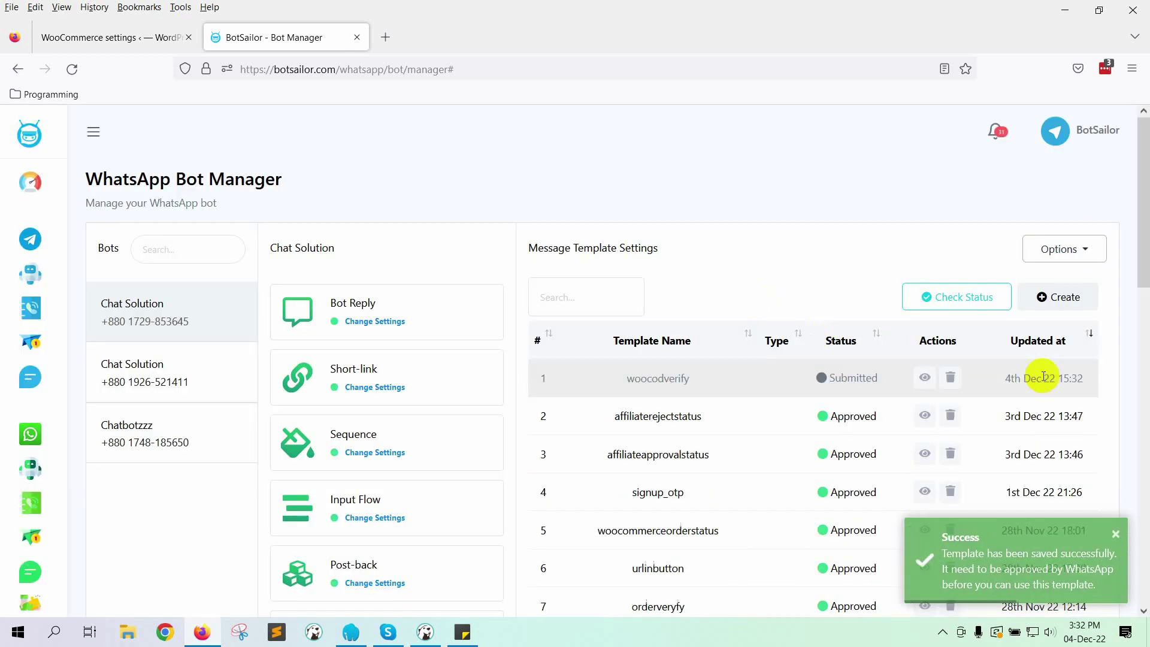
click(965, 307)
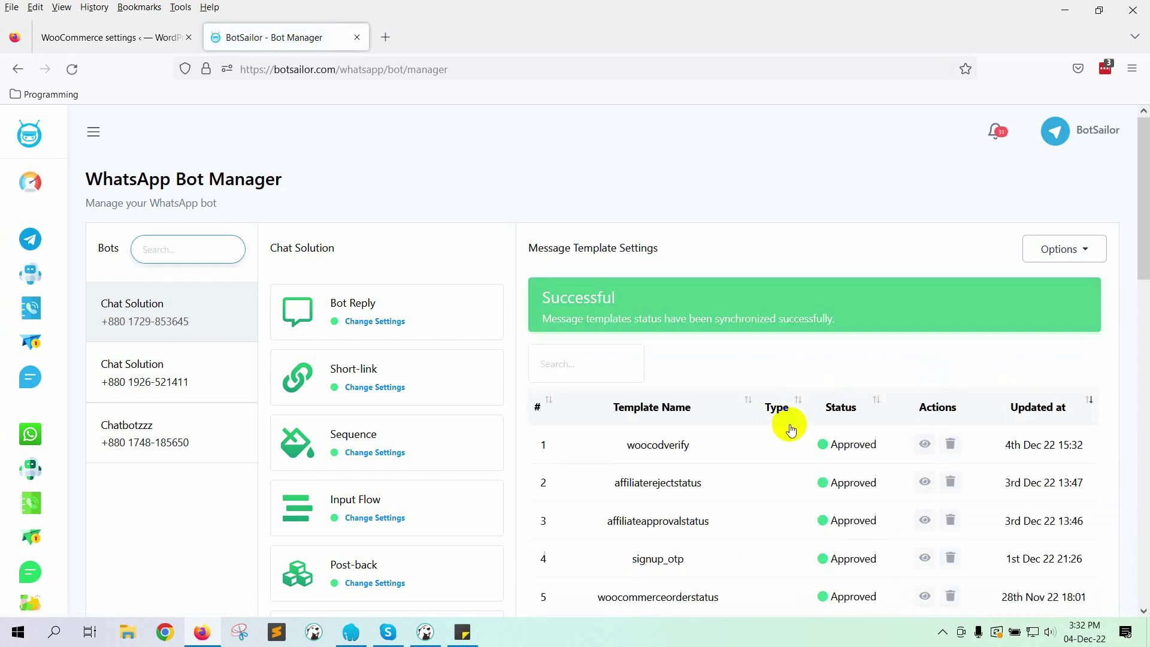
scroll(480, 429, down, 4)
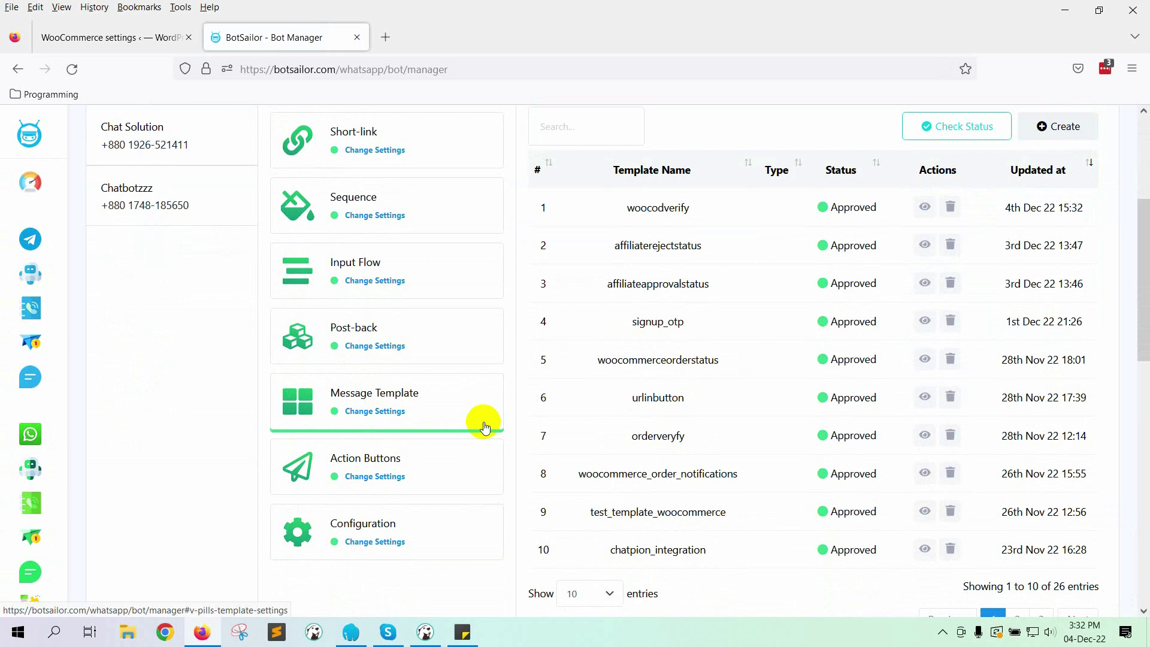
Step: Create a new post-back flow and title its start node Confirm Order
click(385, 339)
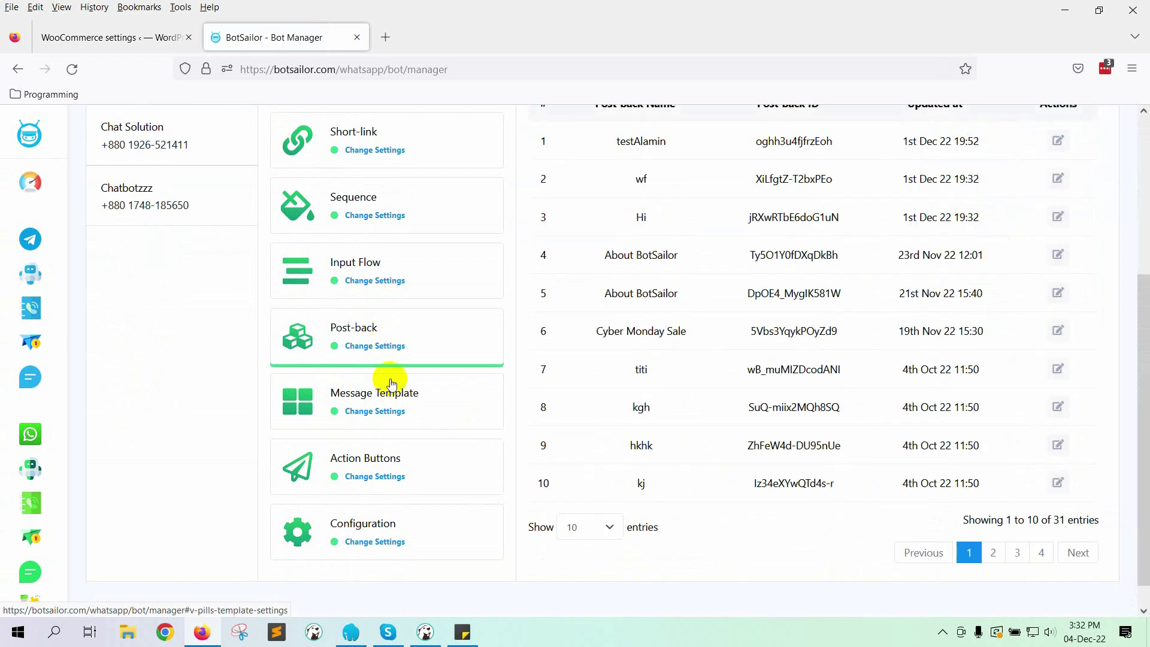
scroll(396, 401, up, 2)
click(1052, 143)
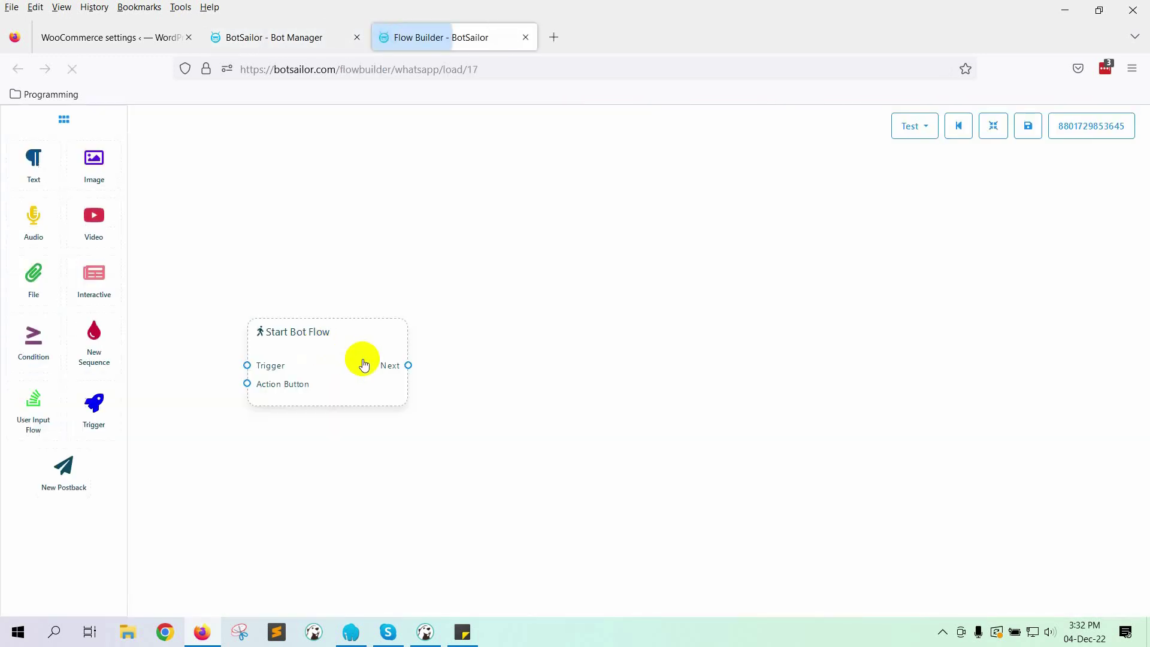
double_click(363, 365)
text(Confirm Order)
click(949, 358)
Step: Add a Text reply 'Thanks for confirming the order. We will deliver your order shortly.' and save
drag(409, 396, 550, 391)
click(605, 415)
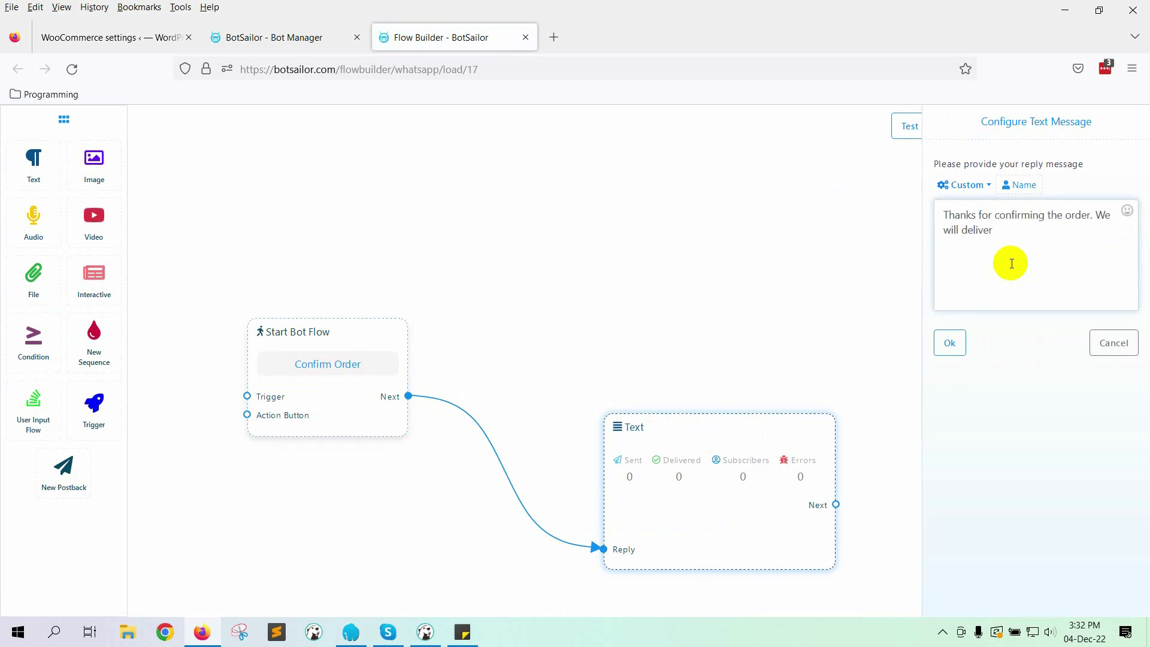
text(y.)
click(950, 342)
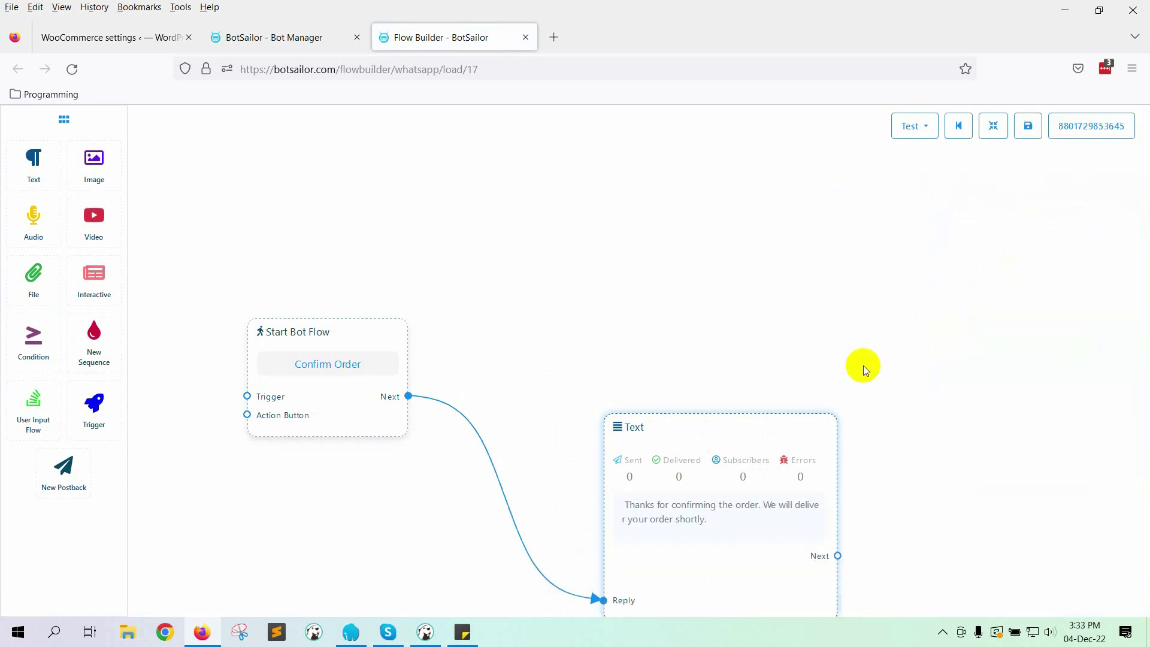
click(987, 128)
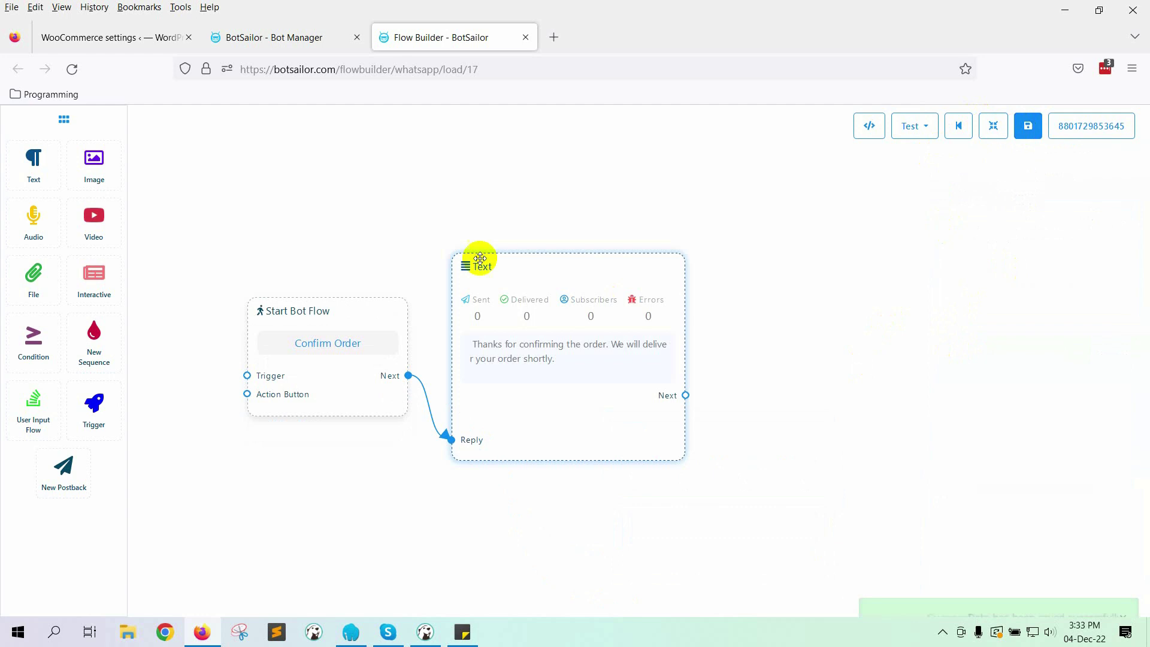
click(284, 34)
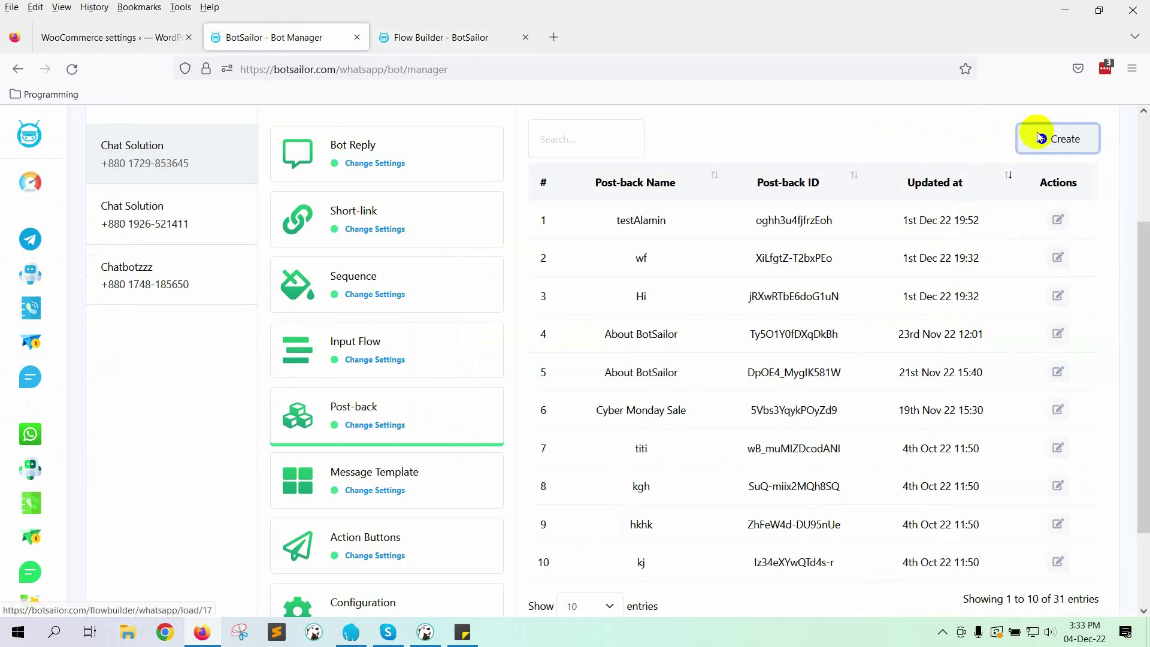
Step: Create another post-back flow and title its start node Cancel Order
click(1037, 134)
double_click(367, 344)
click(993, 193)
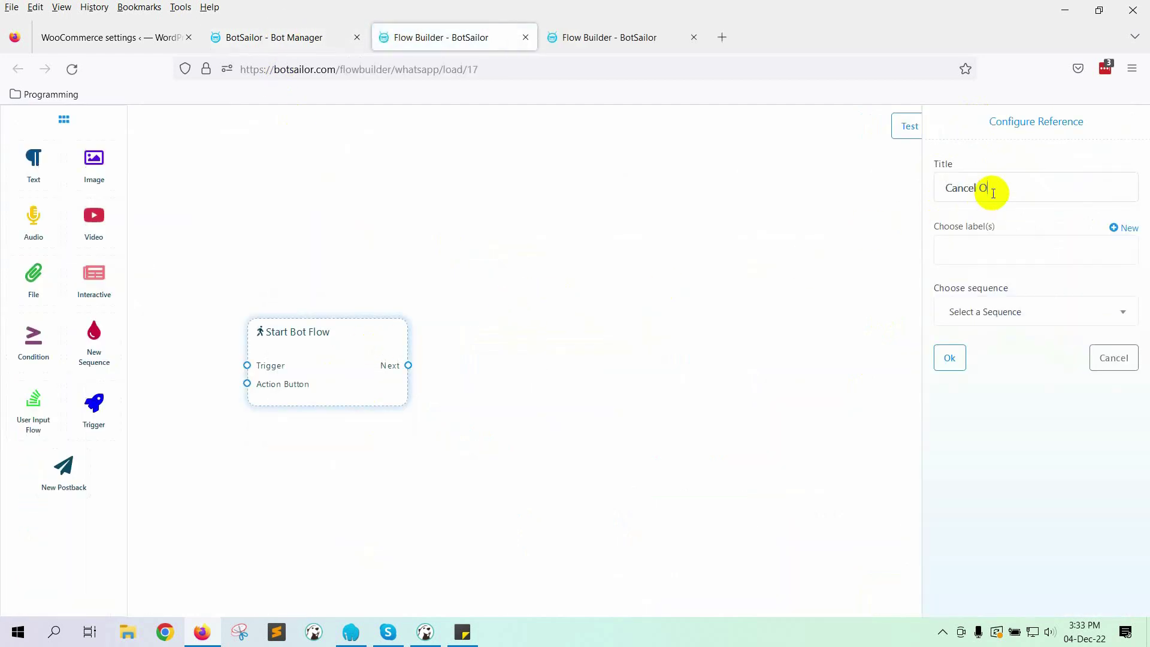
text(Cancel Order)
click(950, 359)
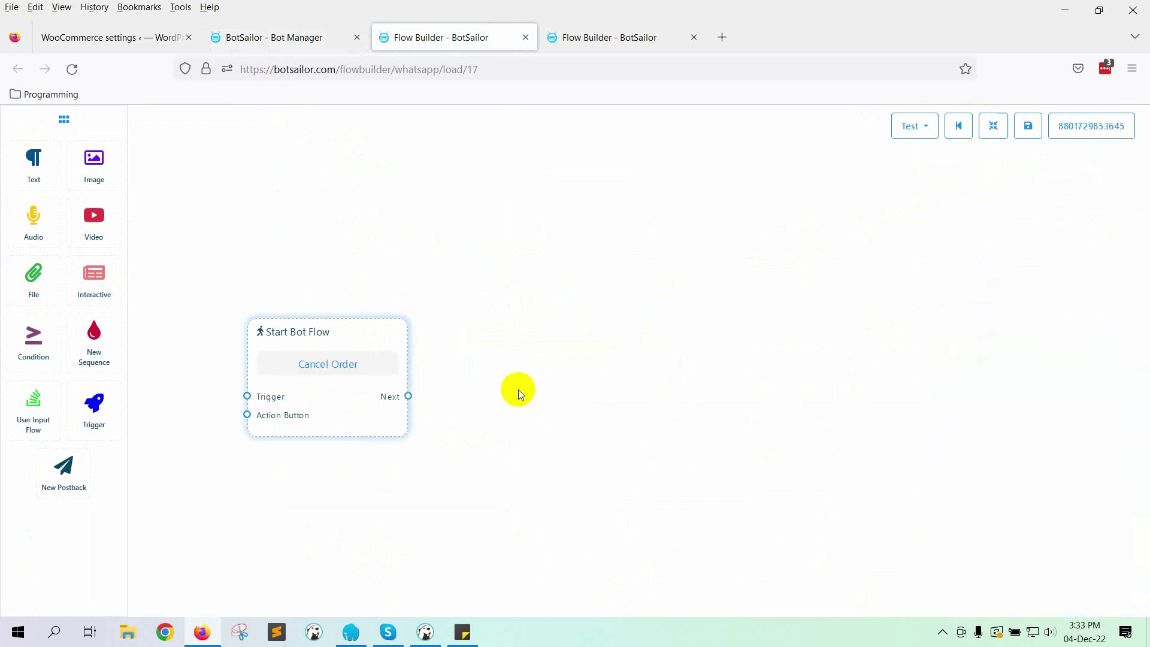
Step: Add a Text reply 'It's Ok . Hopefully you will order in future again. Thanks' and save
drag(408, 396, 547, 334)
click(602, 352)
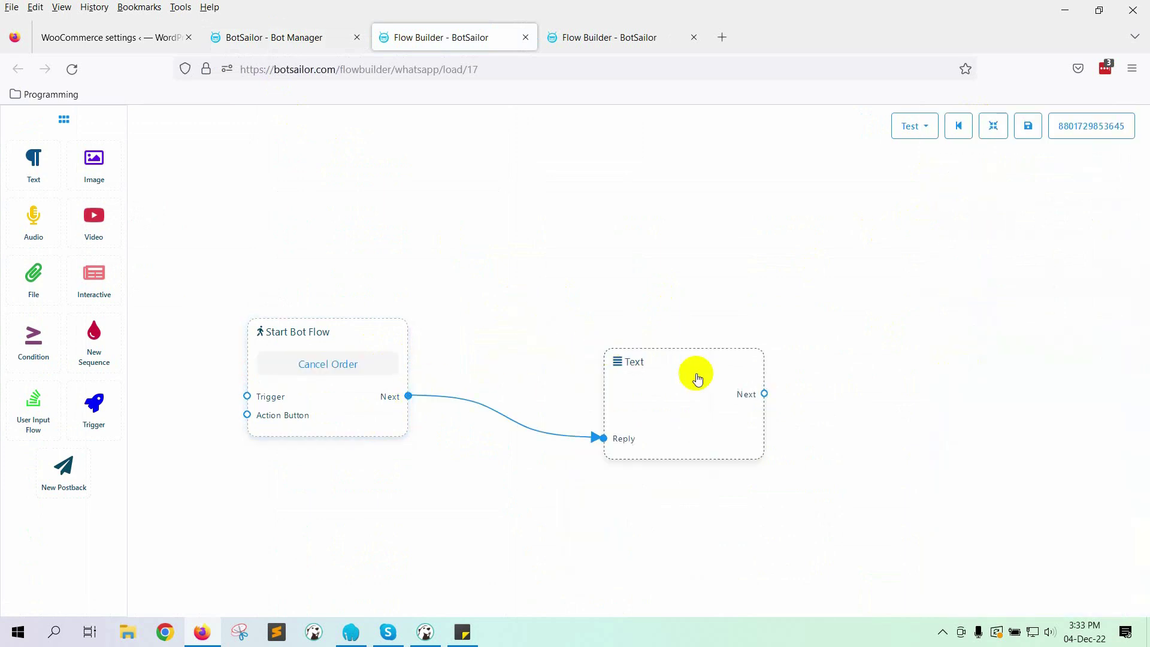
double_click(711, 403)
click(1030, 226)
text(It's Ok . Hopefully you will order in future ag)
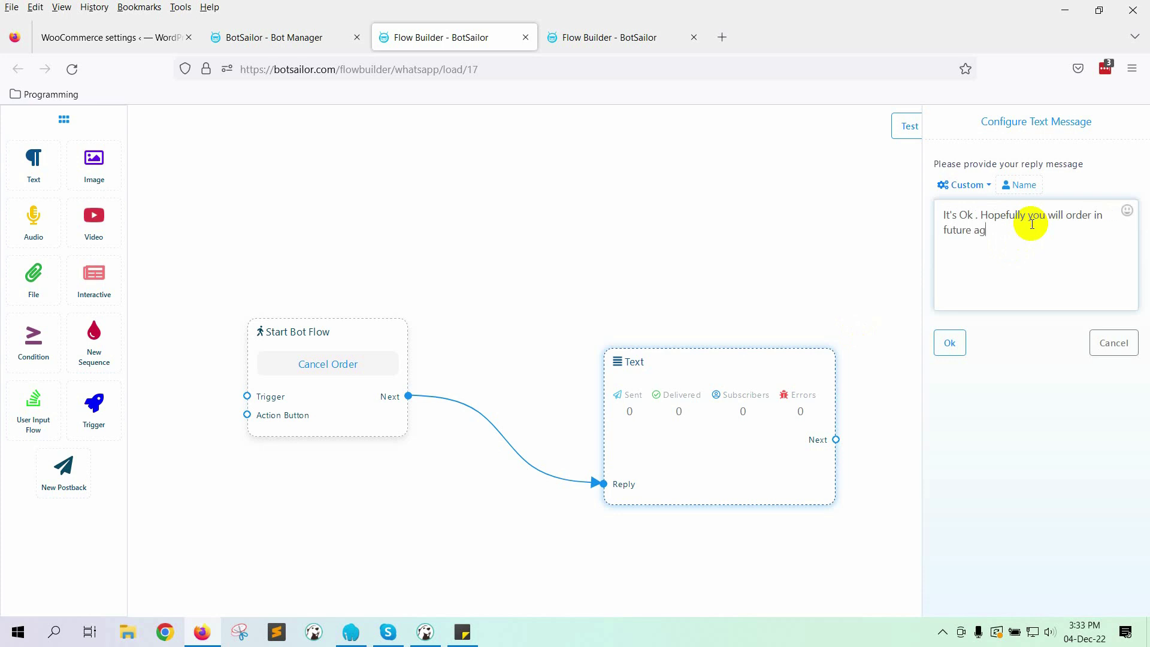
text(hanks)
click(951, 344)
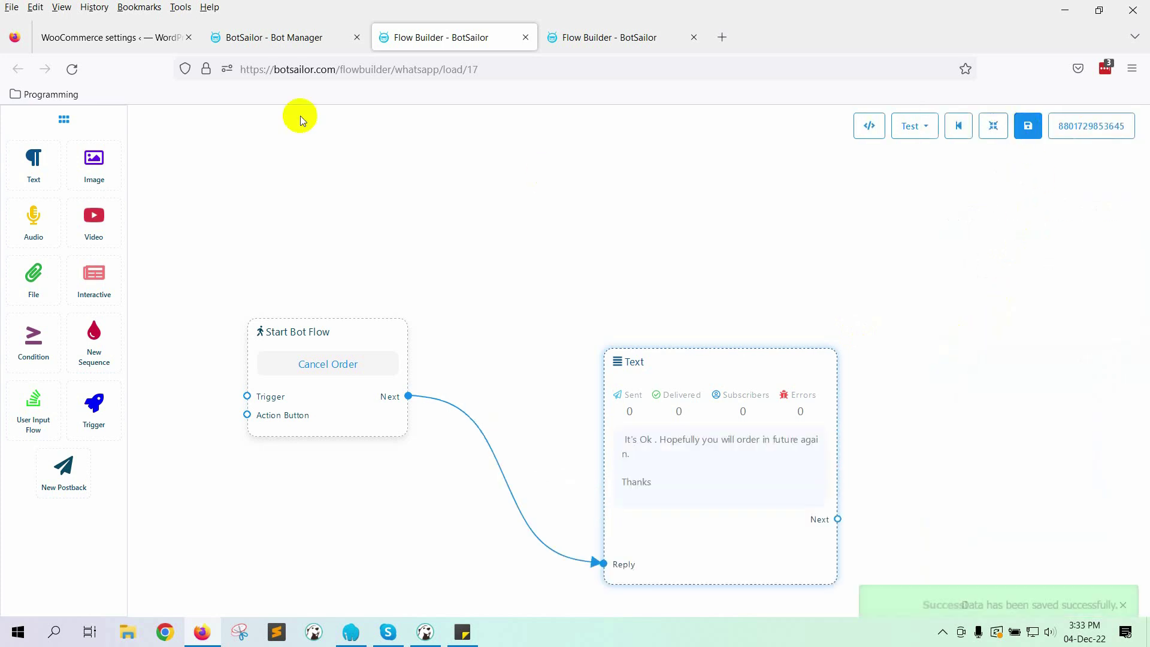
click(294, 37)
scroll(128, 333, up, 3)
Step: On the Webhook Workflow page, name a workflow CodVerifyWooCommerce using the Chat Solution account
click(90, 131)
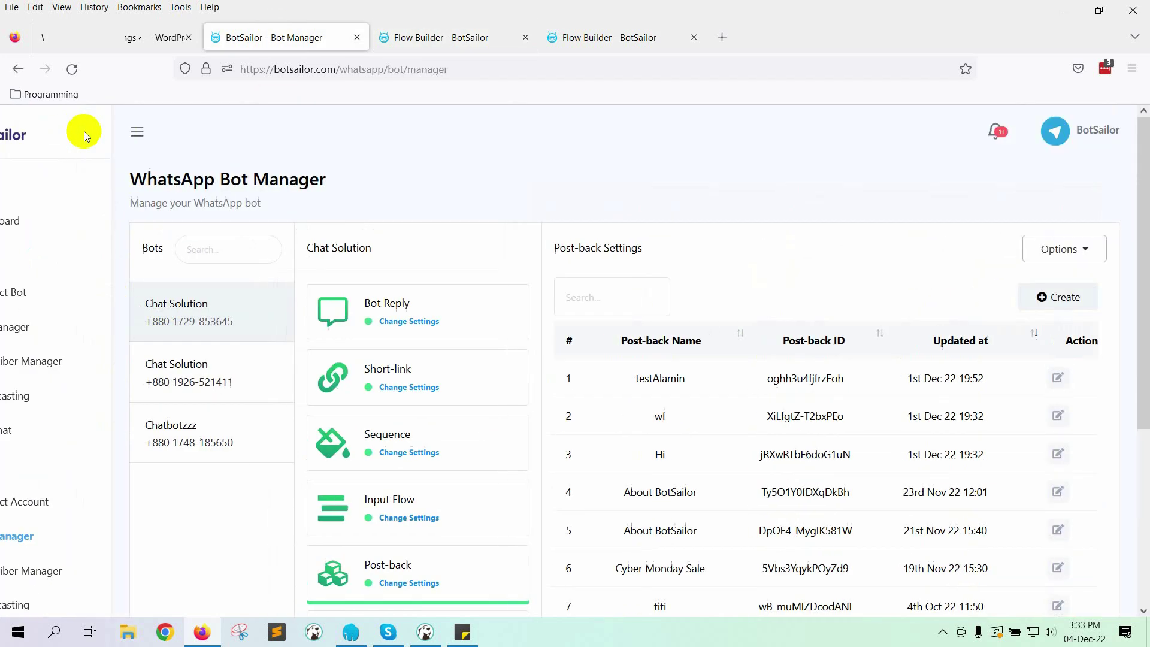
scroll(85, 504, down, 3)
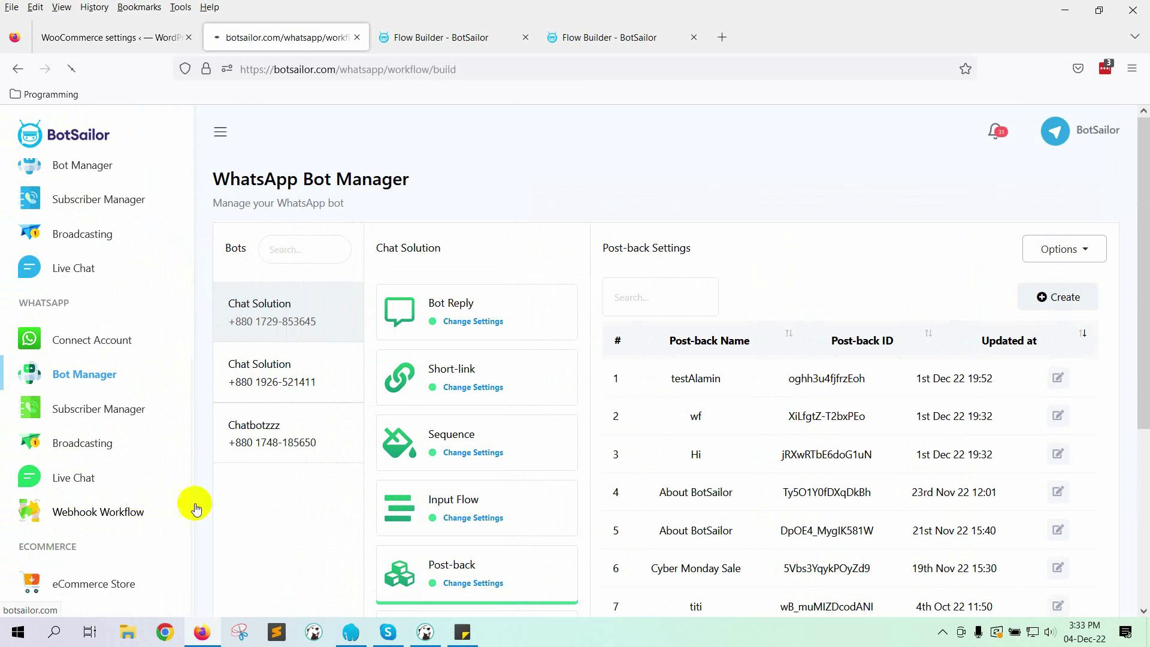
click(148, 514)
scroll(527, 473, down, 3)
click(331, 478)
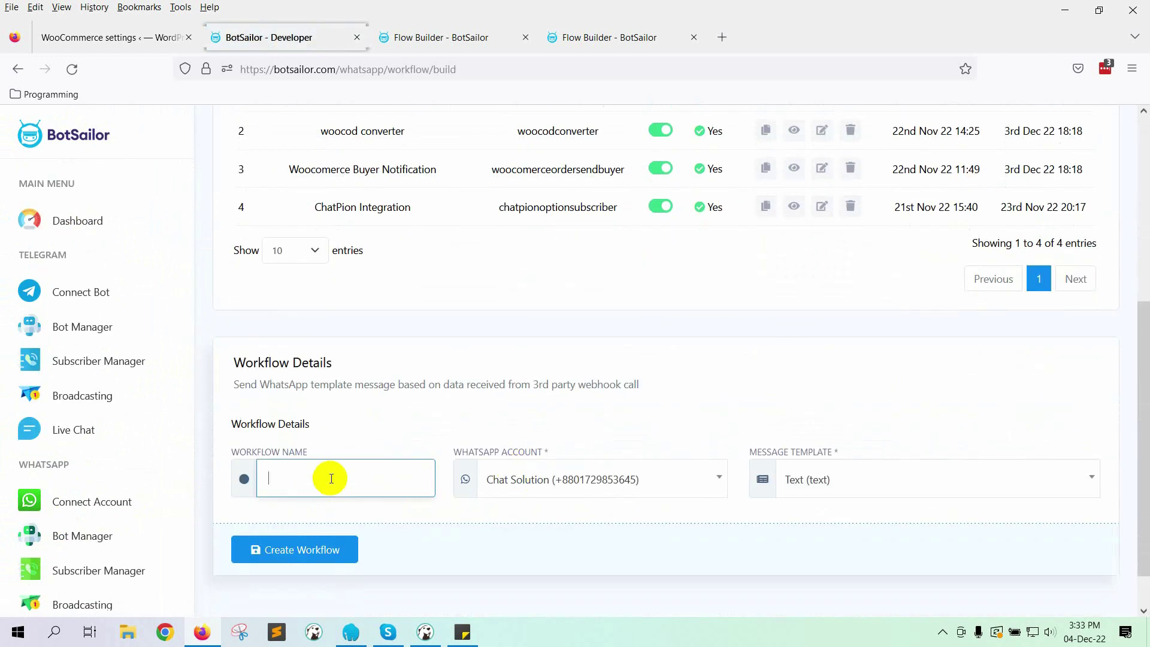
text(CodVerifyWooCommerce)
click(506, 482)
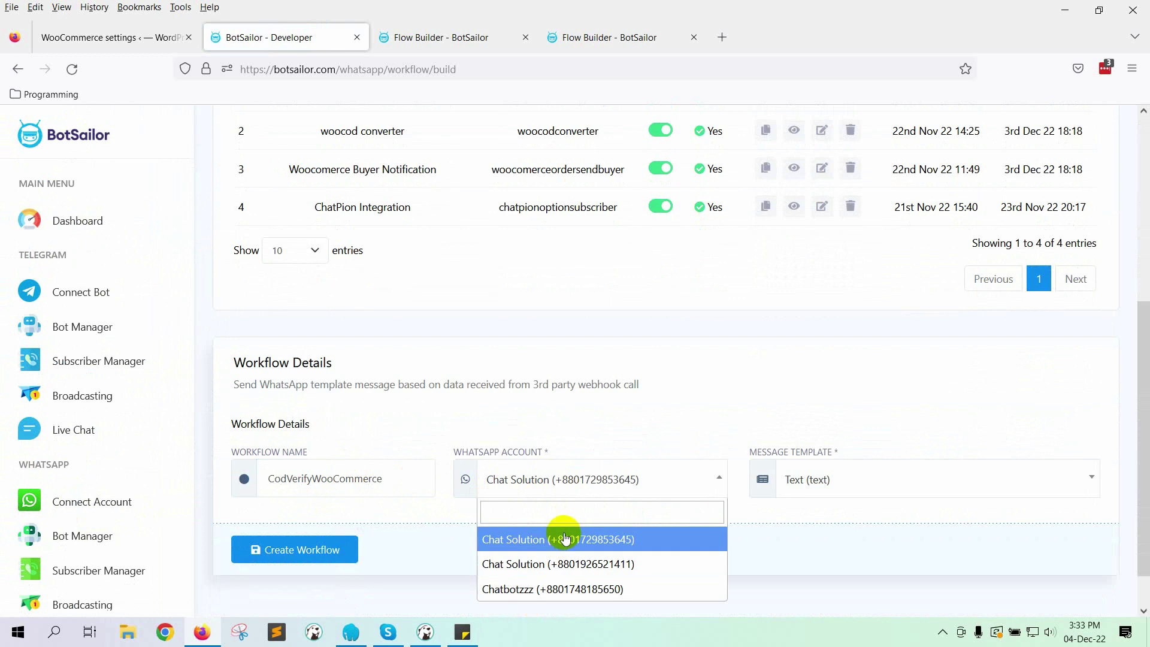
click(567, 535)
Step: Select the woocodverify message template and create the workflow
scroll(791, 479, down, 1)
click(847, 426)
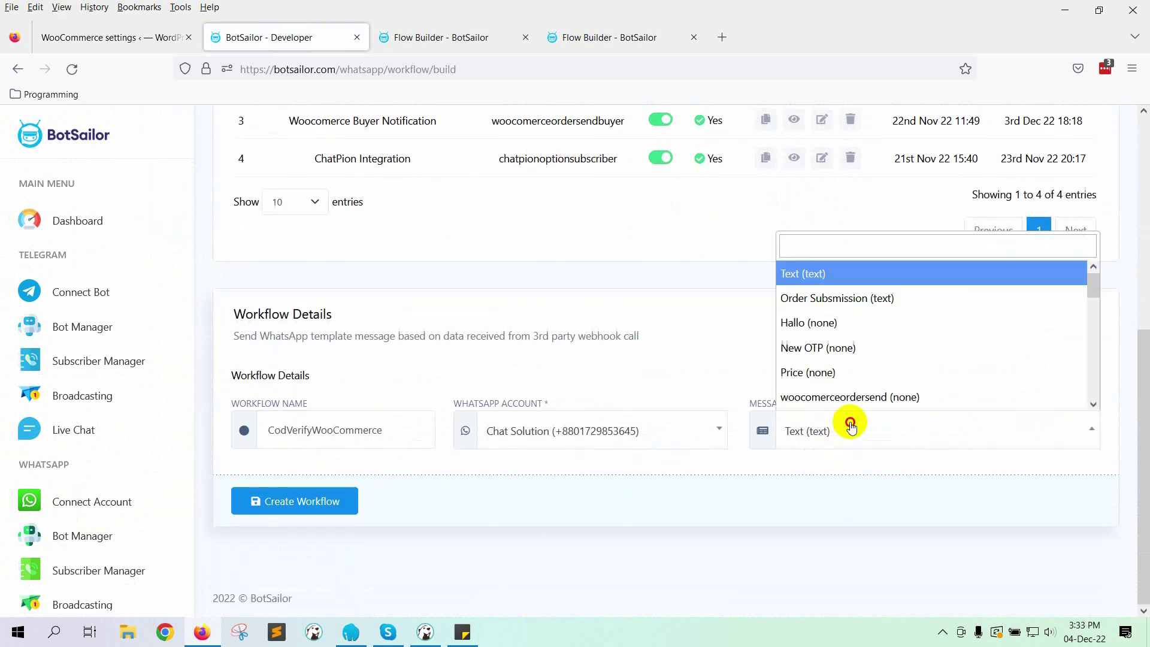
scroll(866, 388, down, 5)
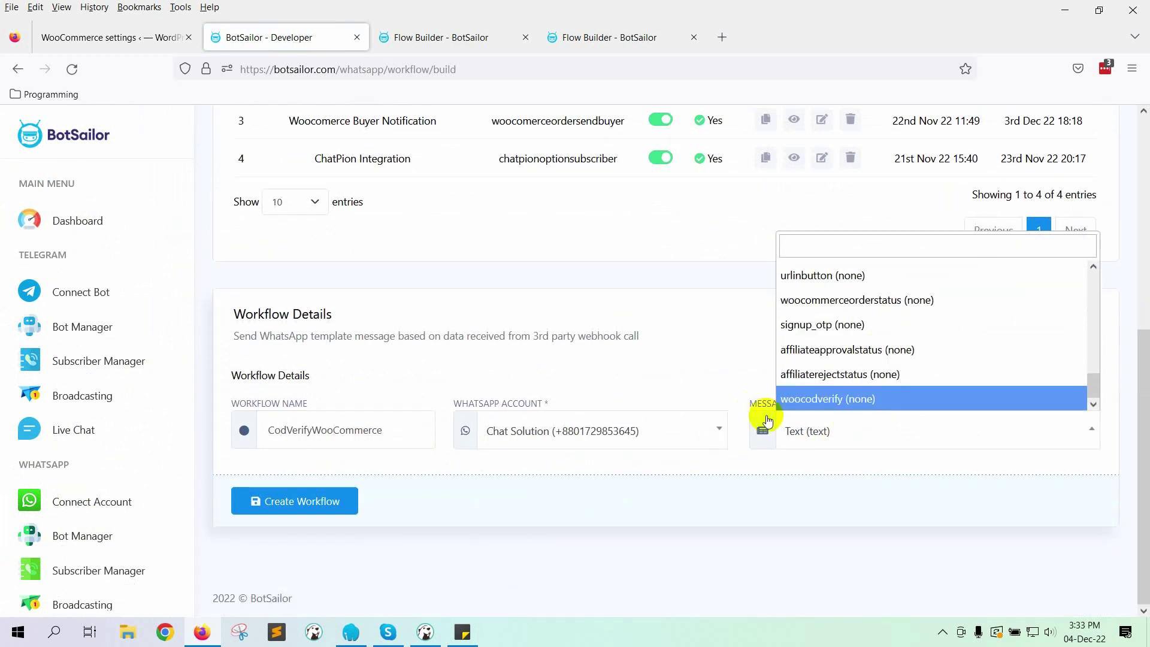
click(887, 401)
click(304, 503)
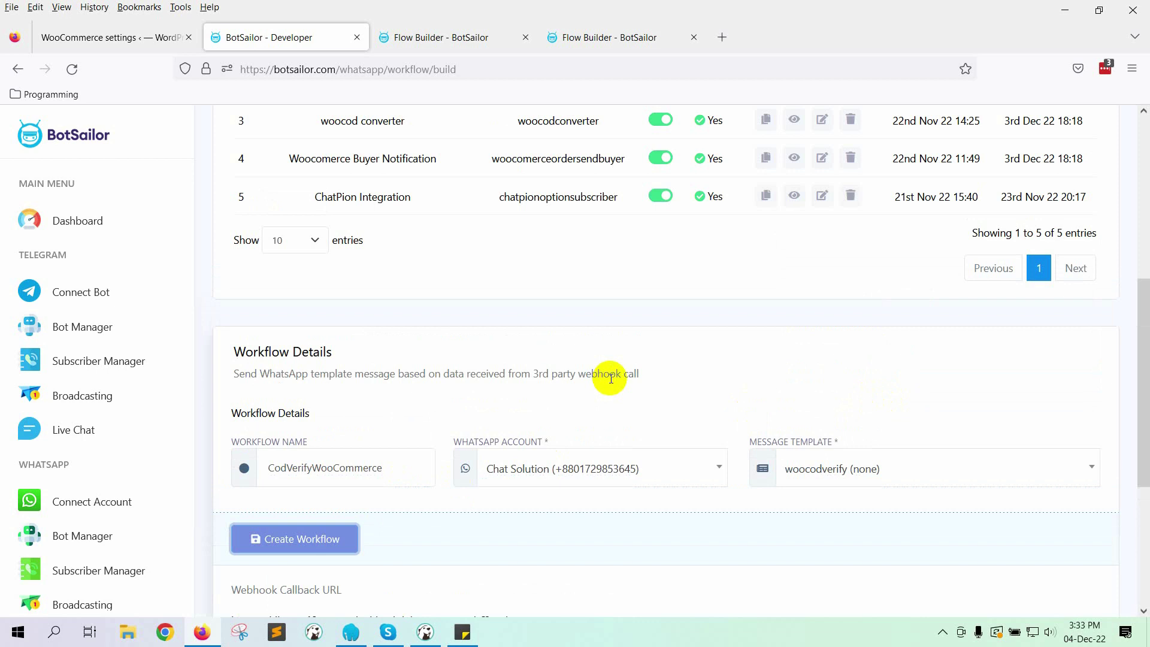
Step: Copy the workflow's webhook callback URL
scroll(487, 398, down, 4)
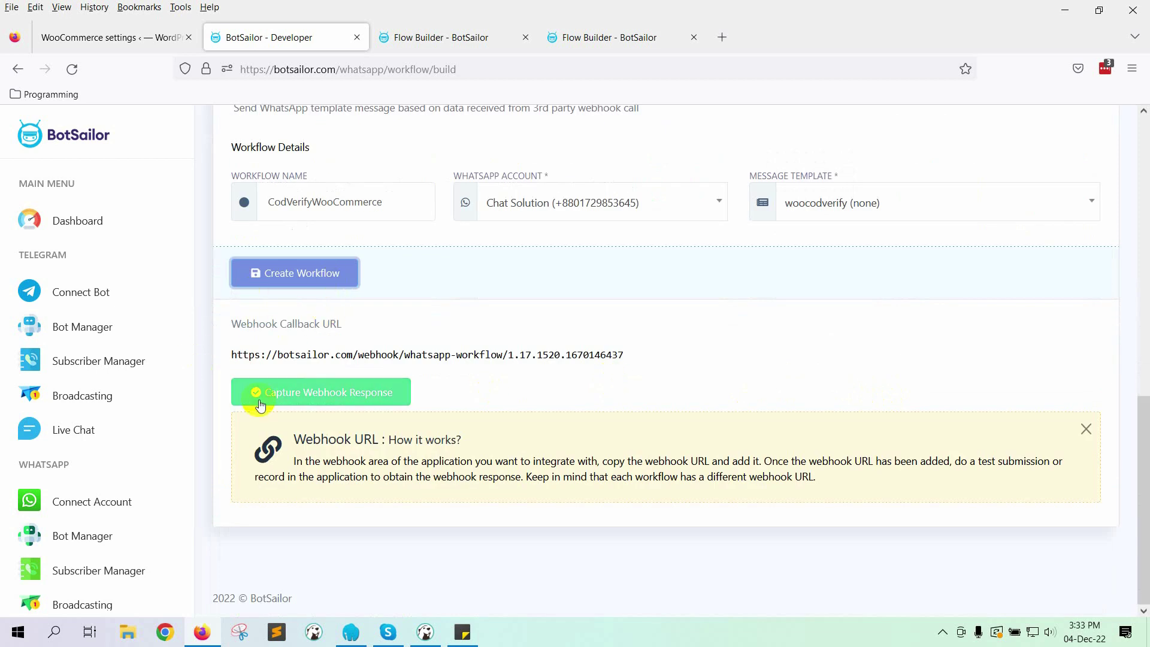
drag(238, 346, 616, 349)
click(876, 343)
click(1082, 351)
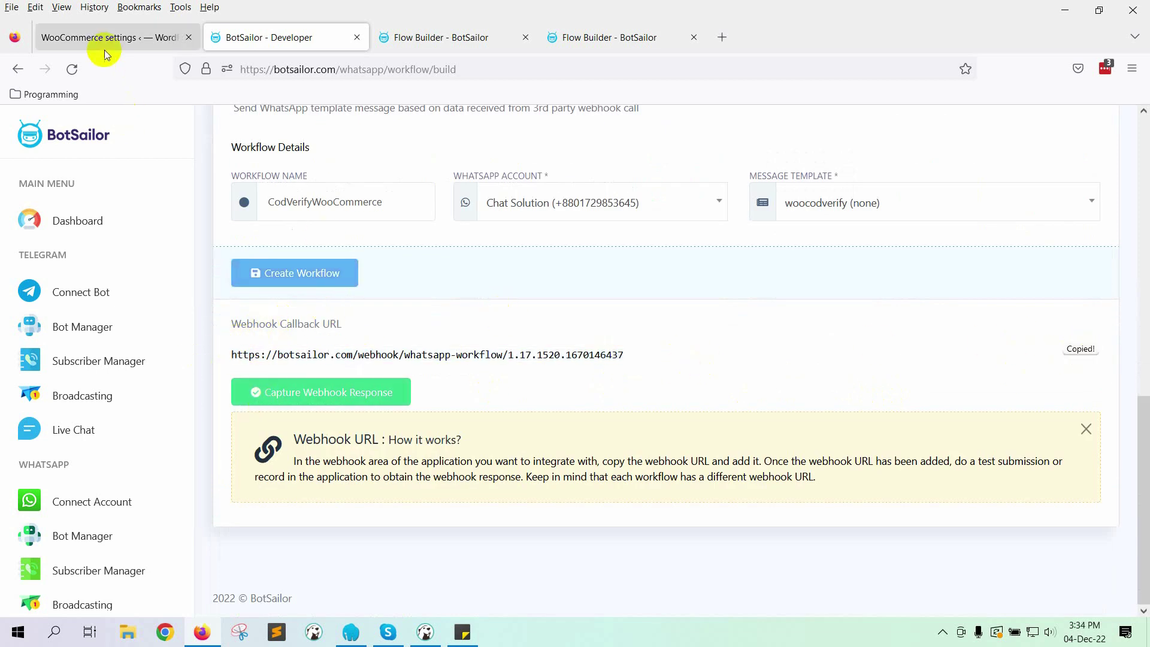
Step: Go to WooCommerce Settings > Advanced > Webhooks and start adding a webhook
click(96, 37)
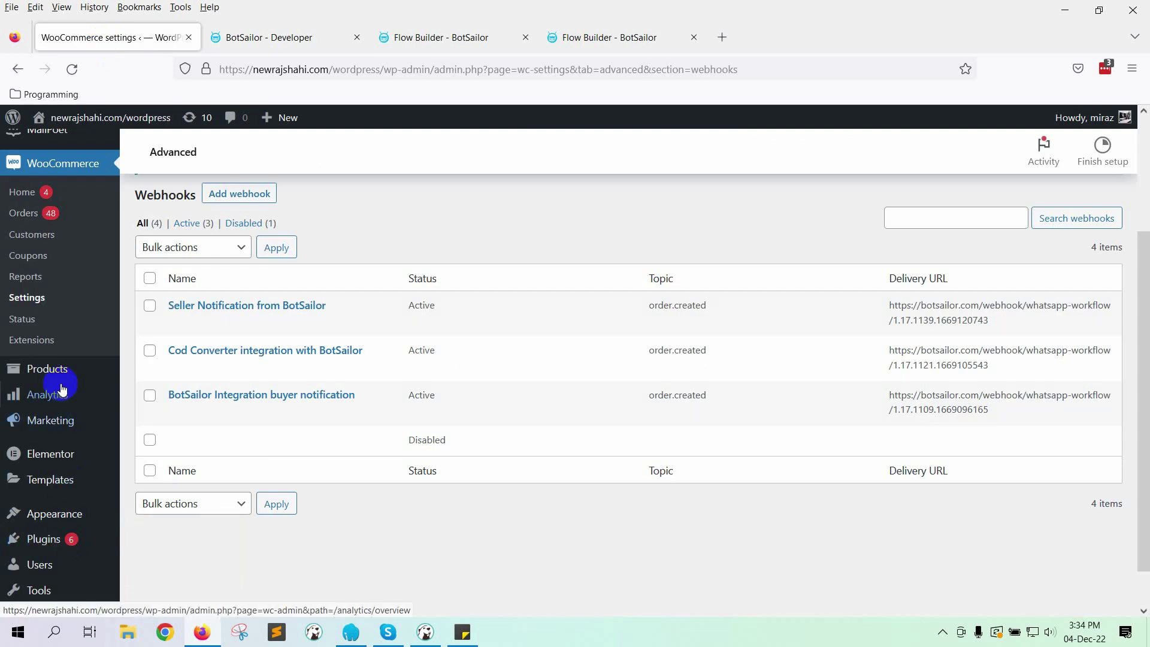
scroll(62, 388, up, 2)
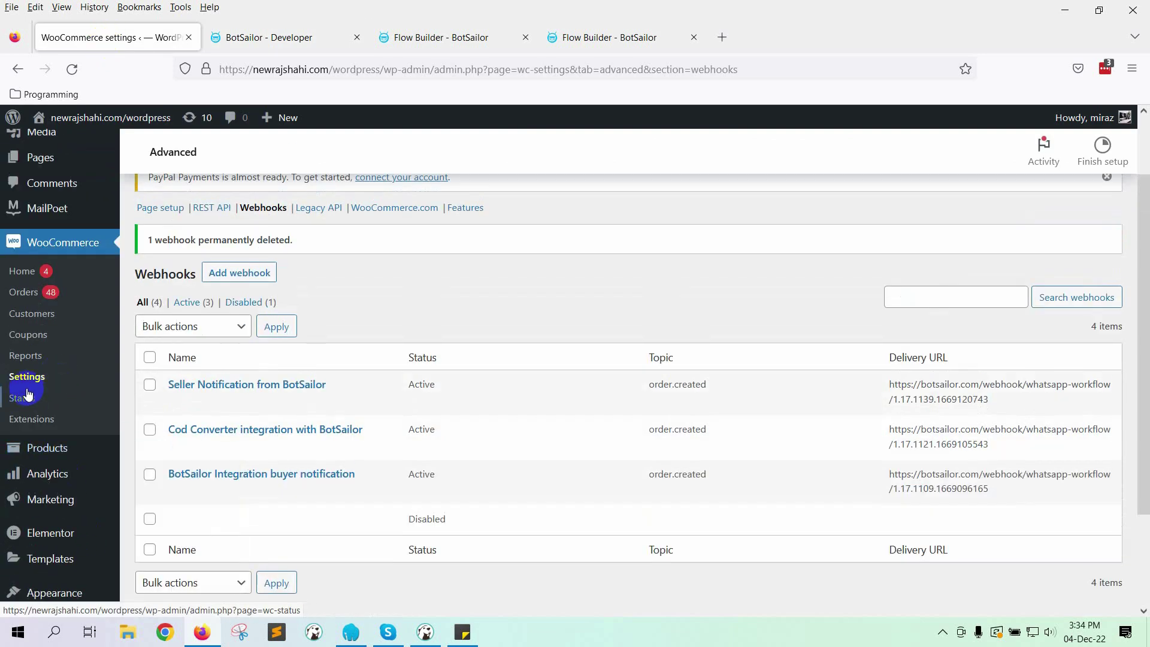
click(27, 375)
click(661, 217)
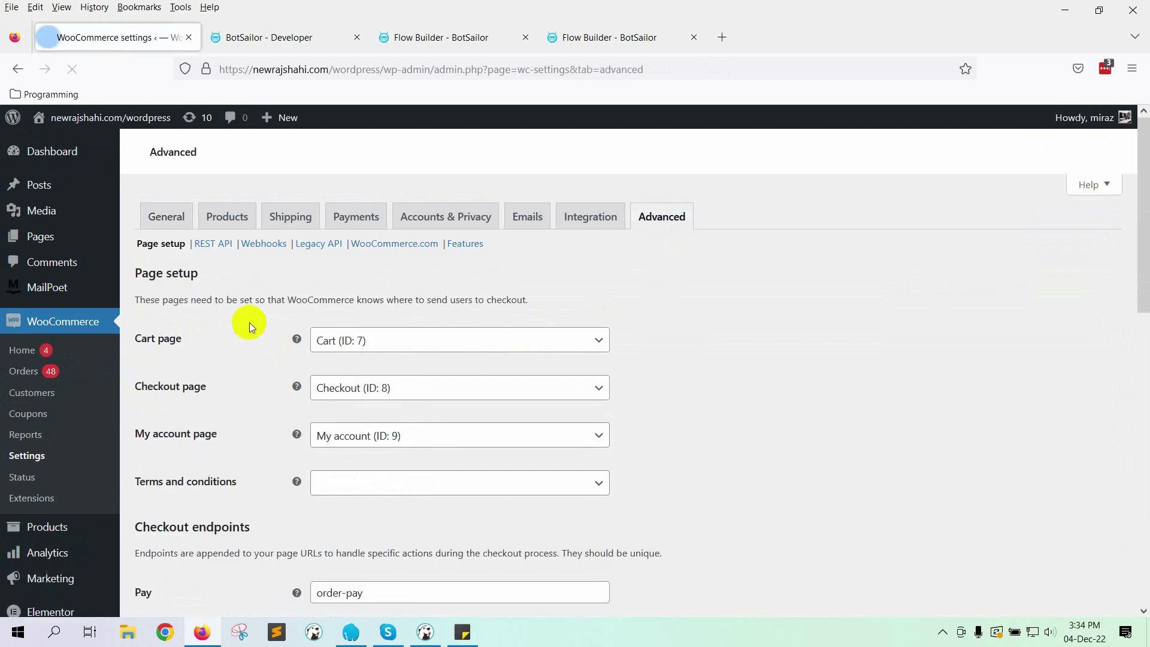
click(256, 285)
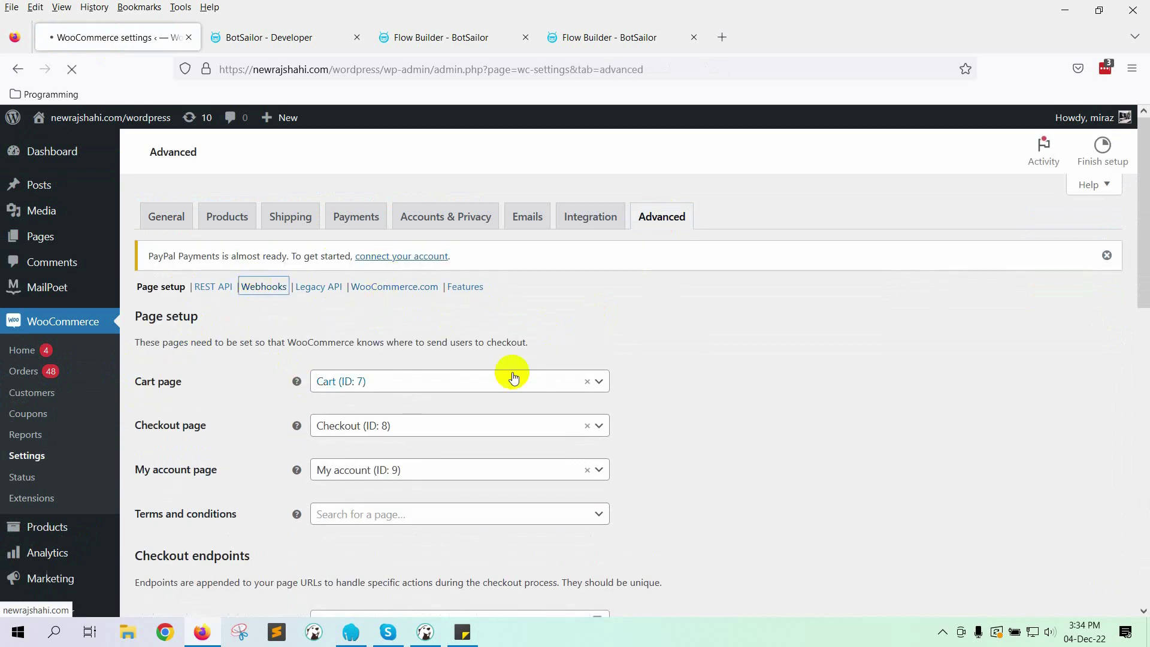
click(268, 330)
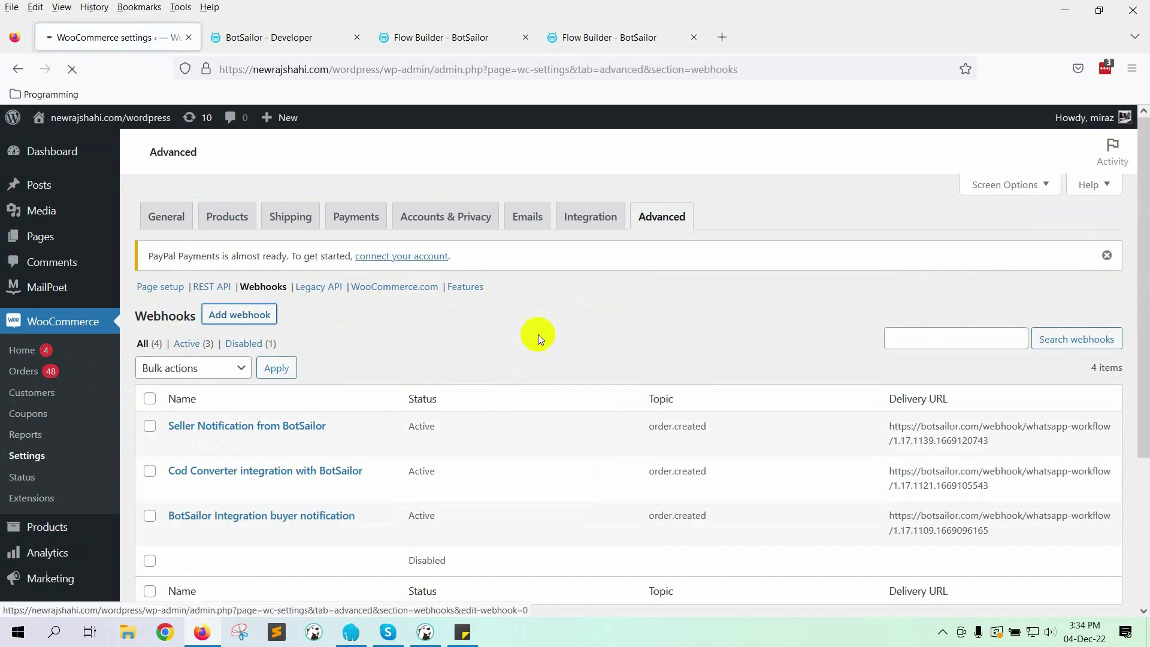
Step: Name the webhook Cod Verify, set it Active on Order created, and save it
click(394, 348)
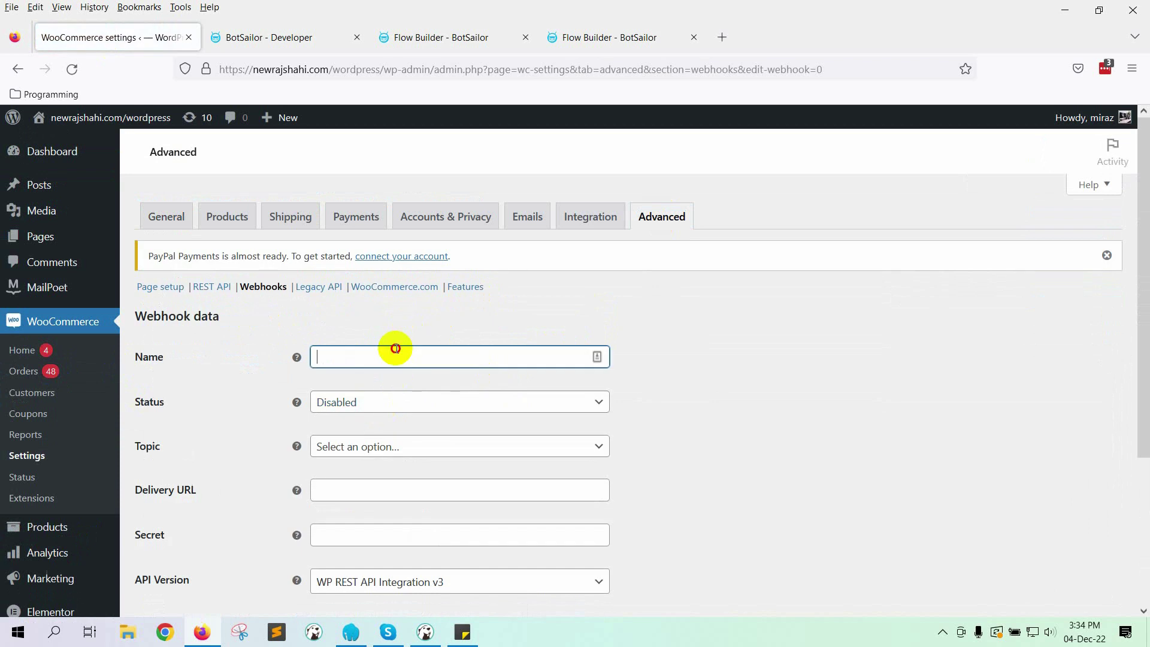
text(Cod Veri)
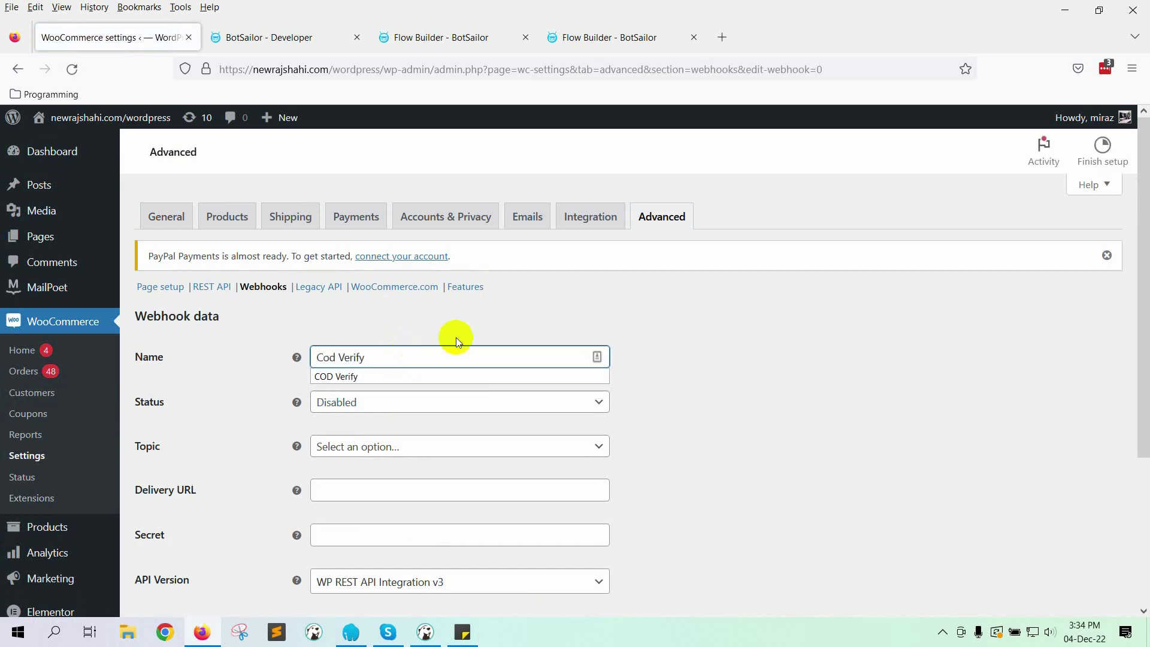
text(fy)
double_click(629, 390)
click(452, 403)
click(359, 427)
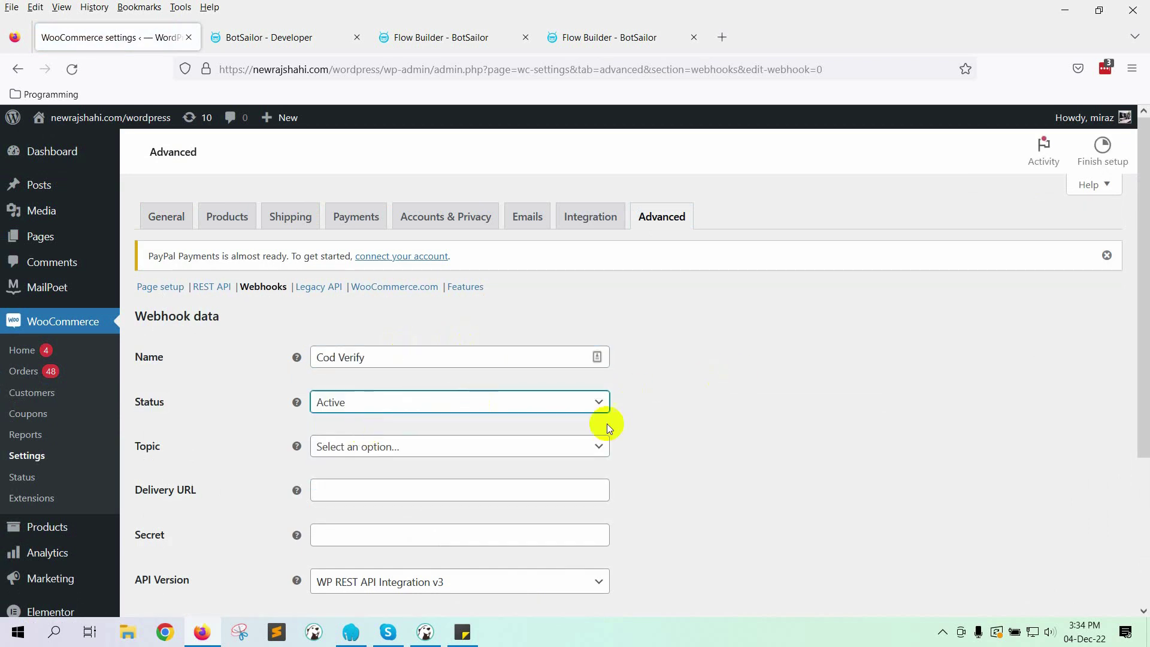
scroll(772, 384, down, 3)
click(455, 291)
text(order)
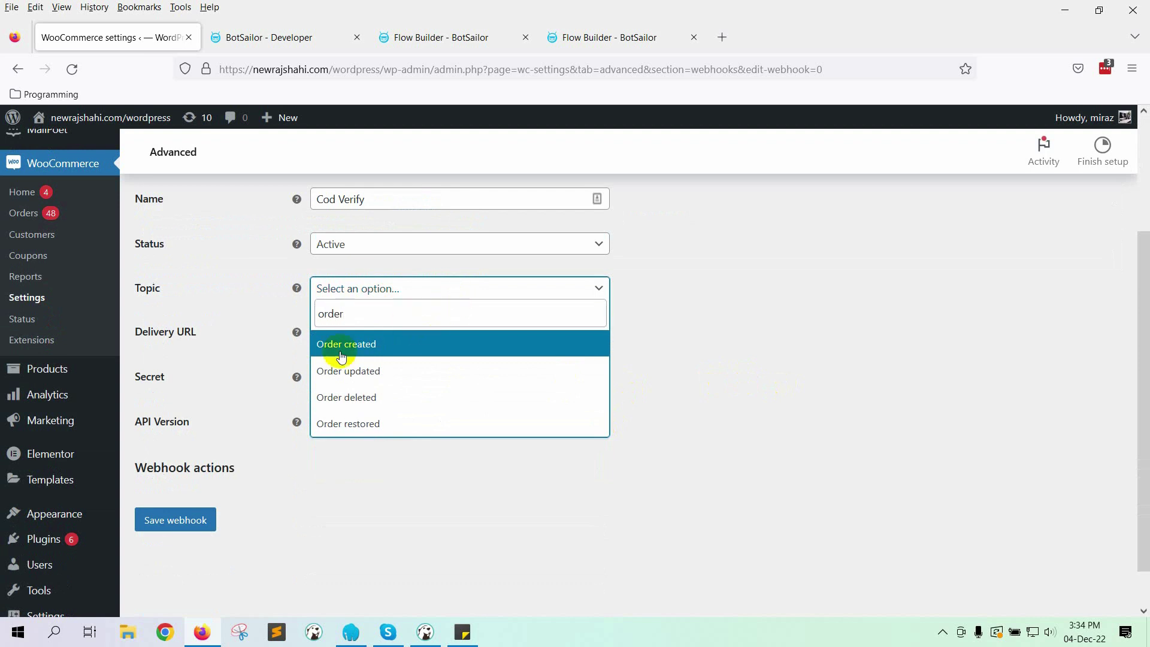
click(342, 354)
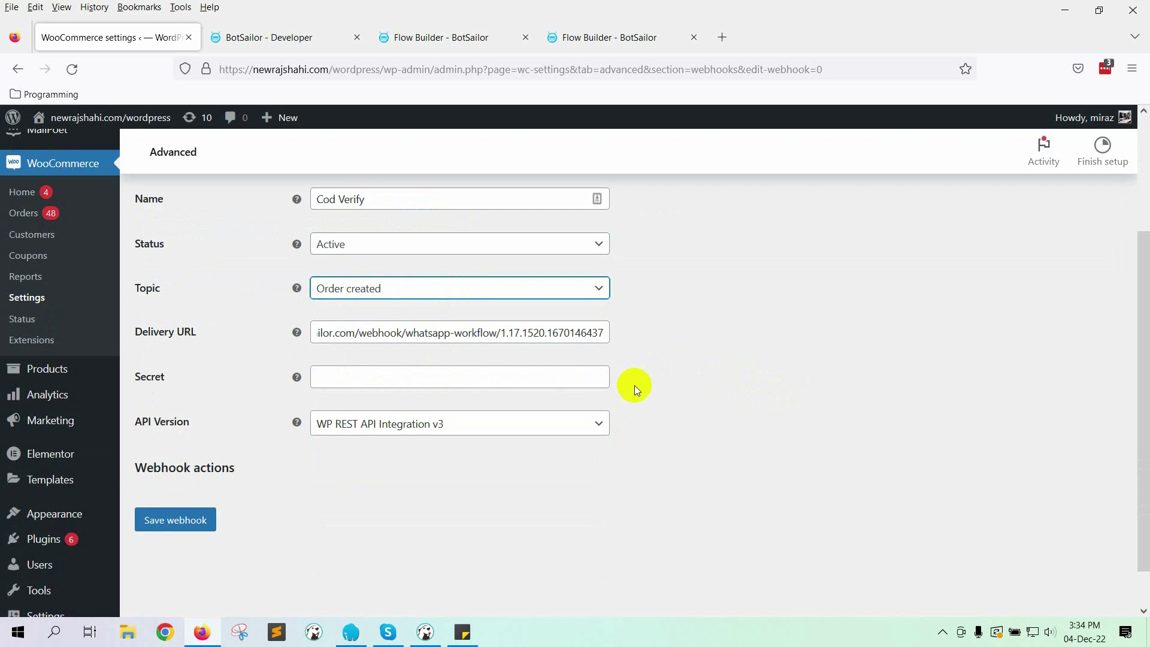
click(172, 522)
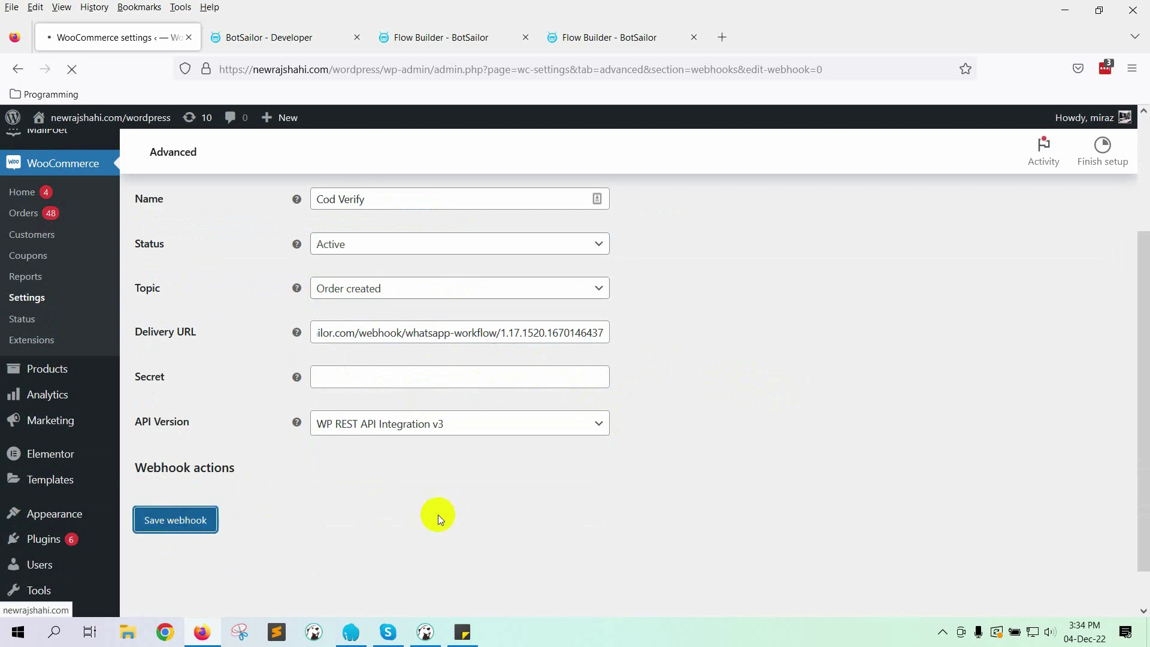
Step: Capture the incoming WooCommerce webhook response in the BotSailor workflow
click(256, 37)
click(326, 399)
scroll(458, 393, down, 5)
scroll(557, 411, down, 8)
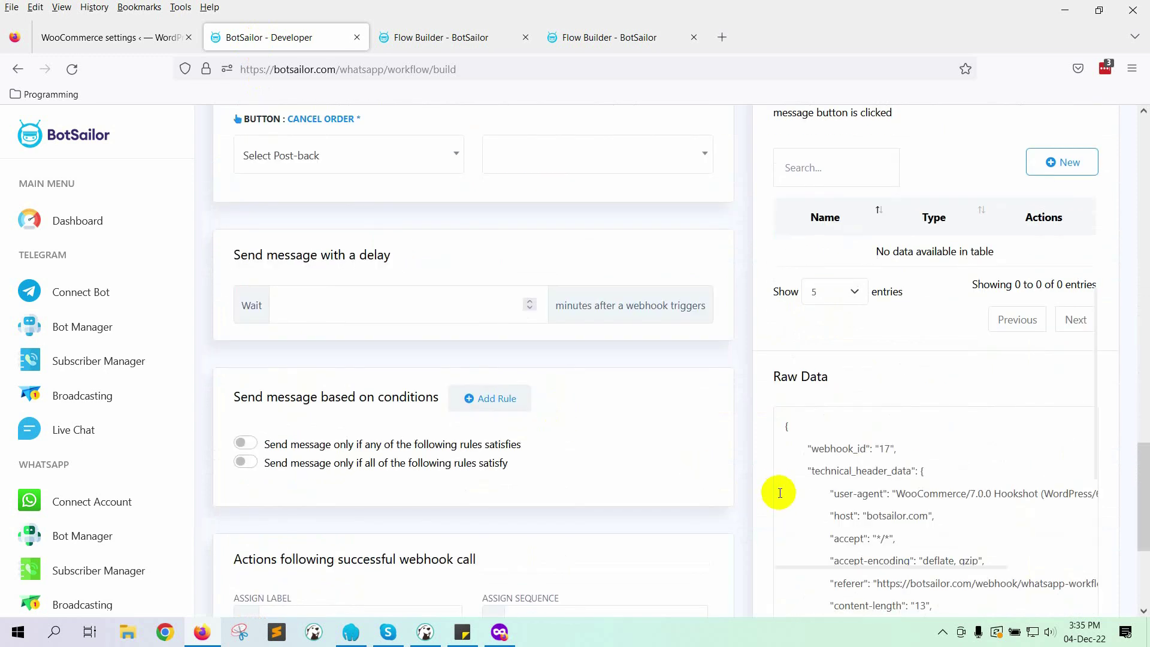
Step: Review the captured Raw Data and the phone, total price and product list mappings
drag(809, 448, 919, 441)
click(1035, 469)
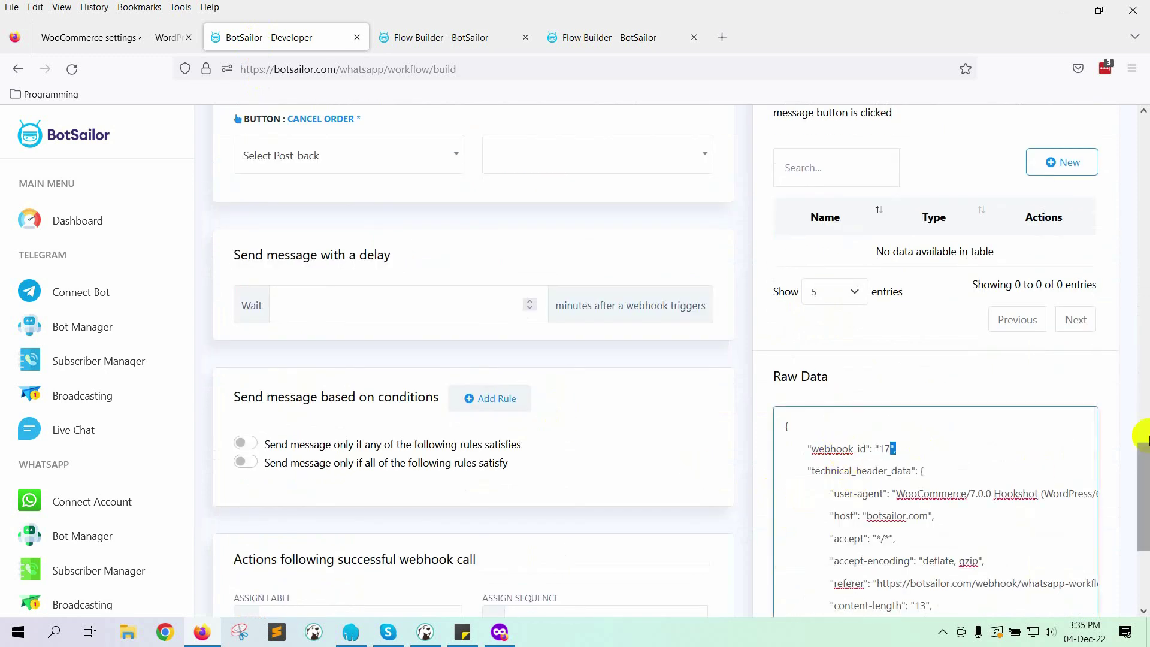
drag(1144, 539, 1144, 442)
scroll(1139, 438, up, 5)
scroll(488, 300, down, 3)
scroll(437, 313, up, 1)
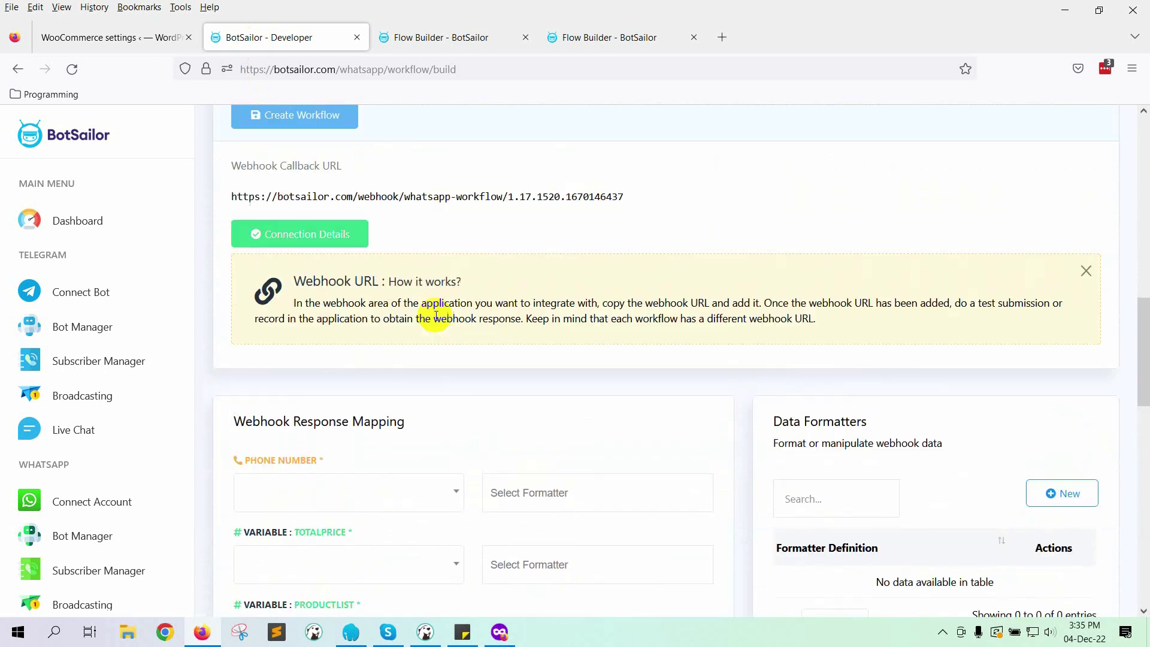
scroll(437, 313, up, 4)
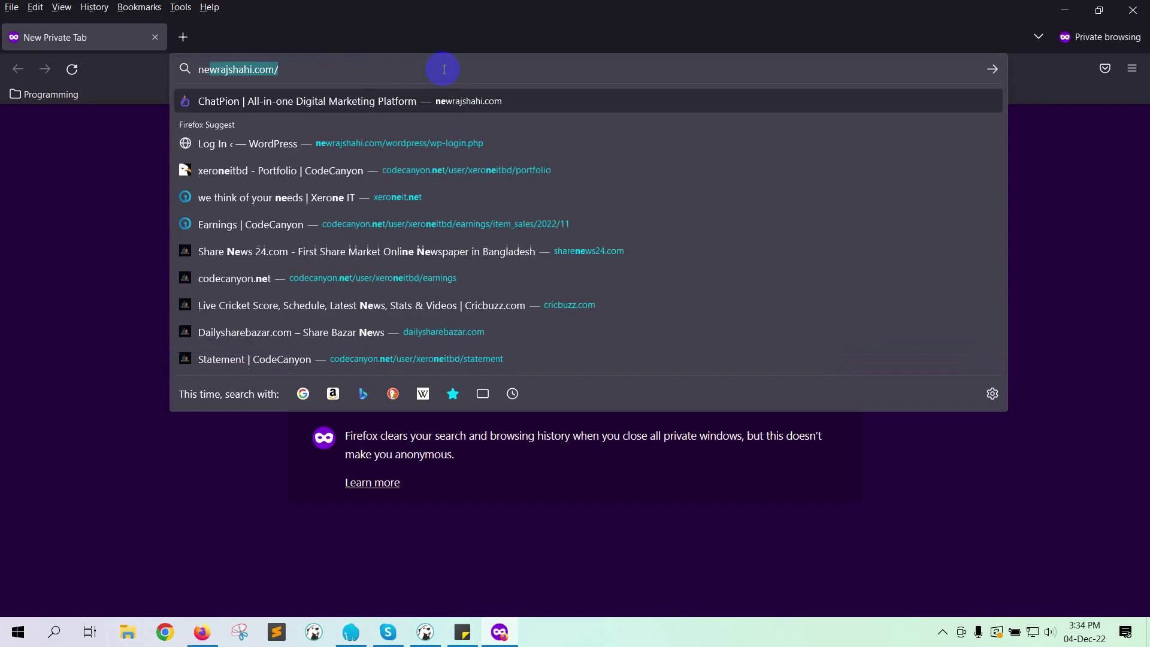
Step: Add the hoodie in size Large to the cart from the shop's products page
click(418, 288)
scroll(839, 341, down, 5)
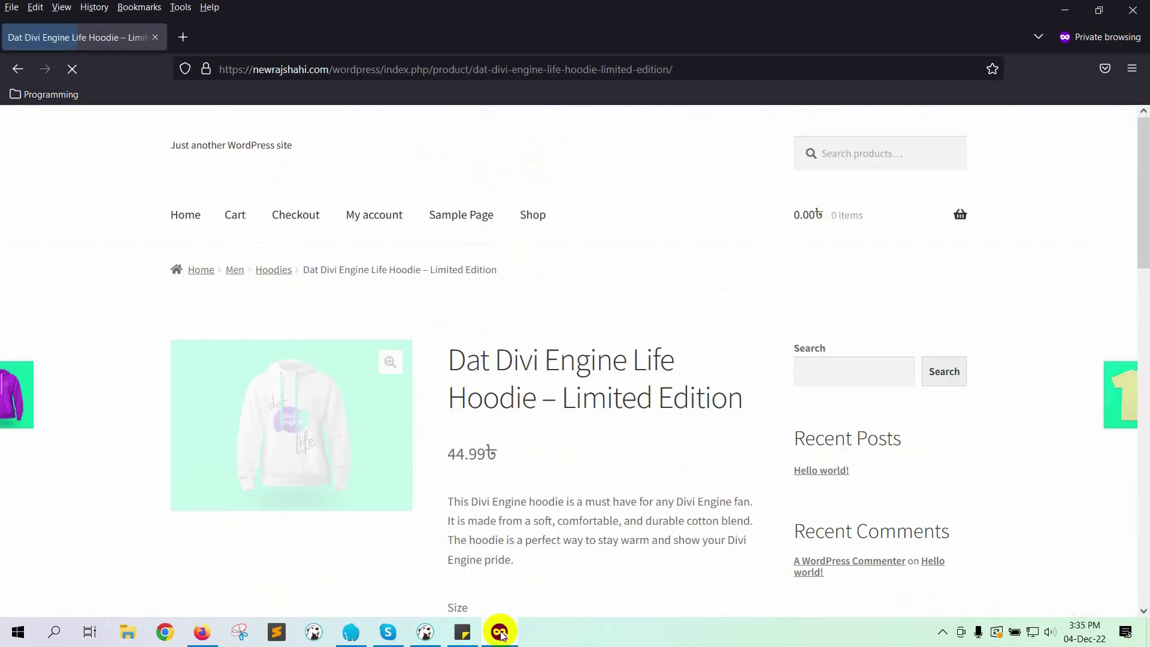
scroll(525, 462, down, 3)
click(501, 470)
click(500, 509)
click(552, 557)
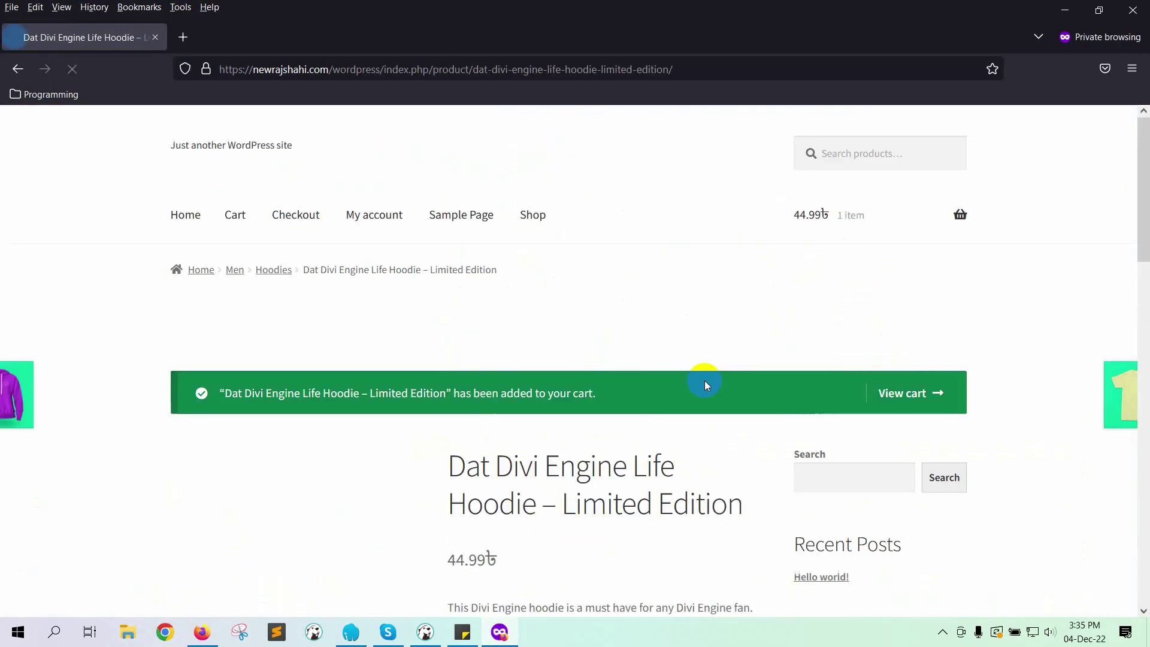
Step: Go from the cart to checkout and enter the buyer's first name, last name and company
click(938, 404)
scroll(886, 467, down, 5)
click(603, 509)
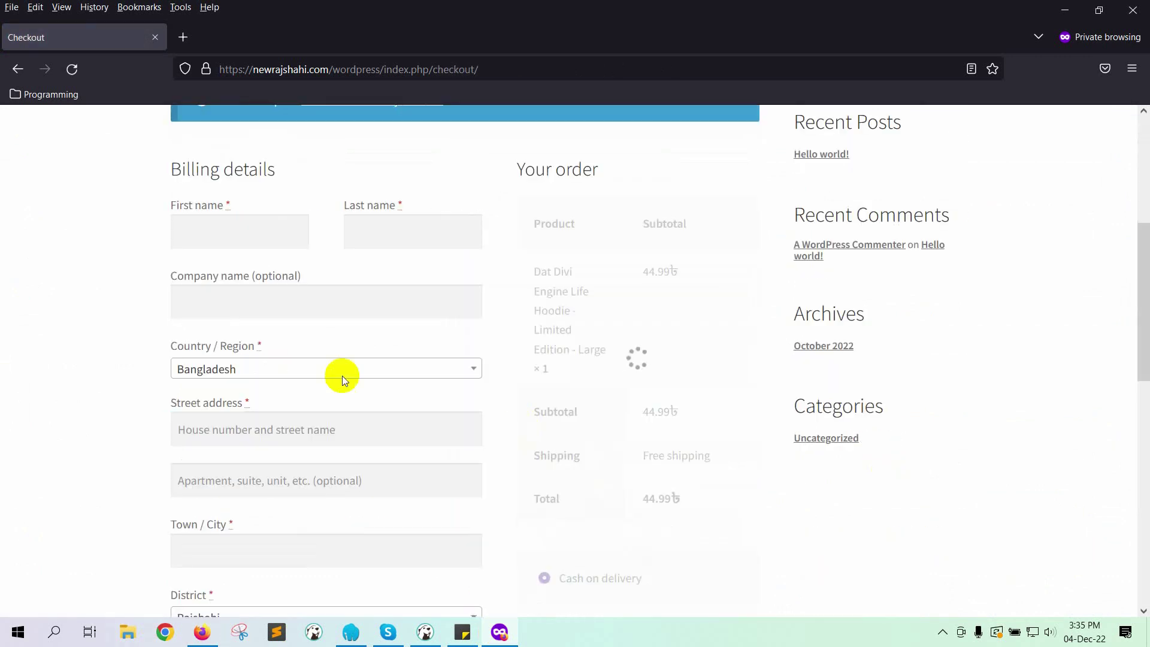
click(233, 239)
key(Tab)
key(Tab)
text(Xerro)
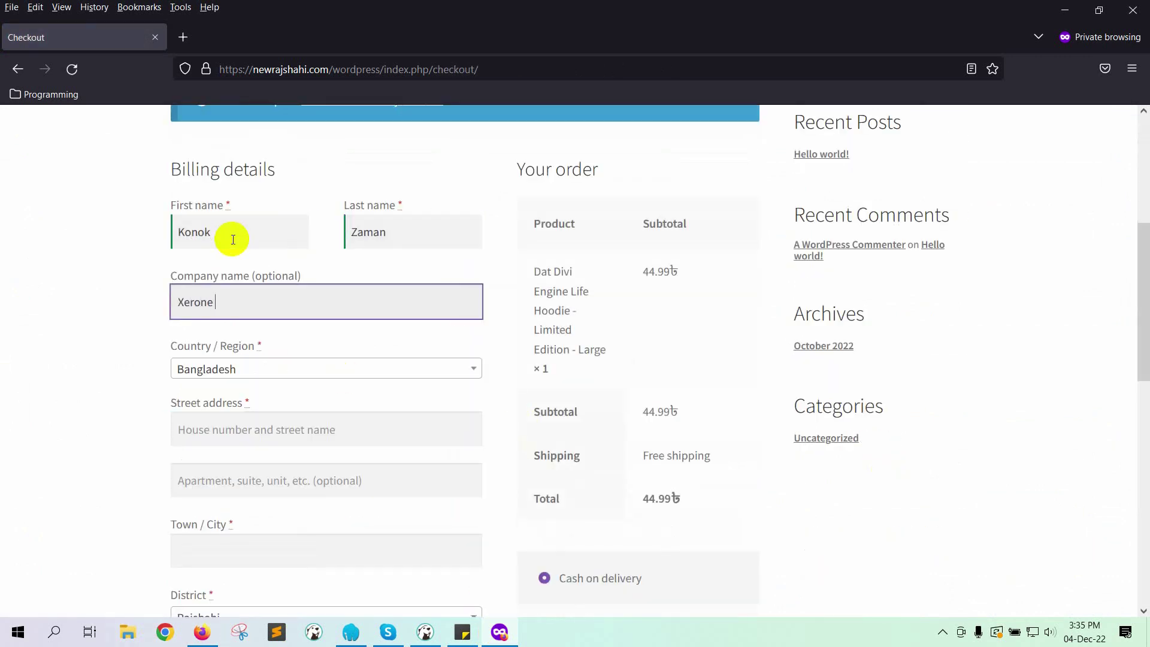
Step: Fill in the billing street address, apartment line, postcode and phone number
click(265, 352)
text(dd)
key(Tab)
text(dd)
click(231, 458)
text(Rajshahi)
click(286, 501)
text(610)
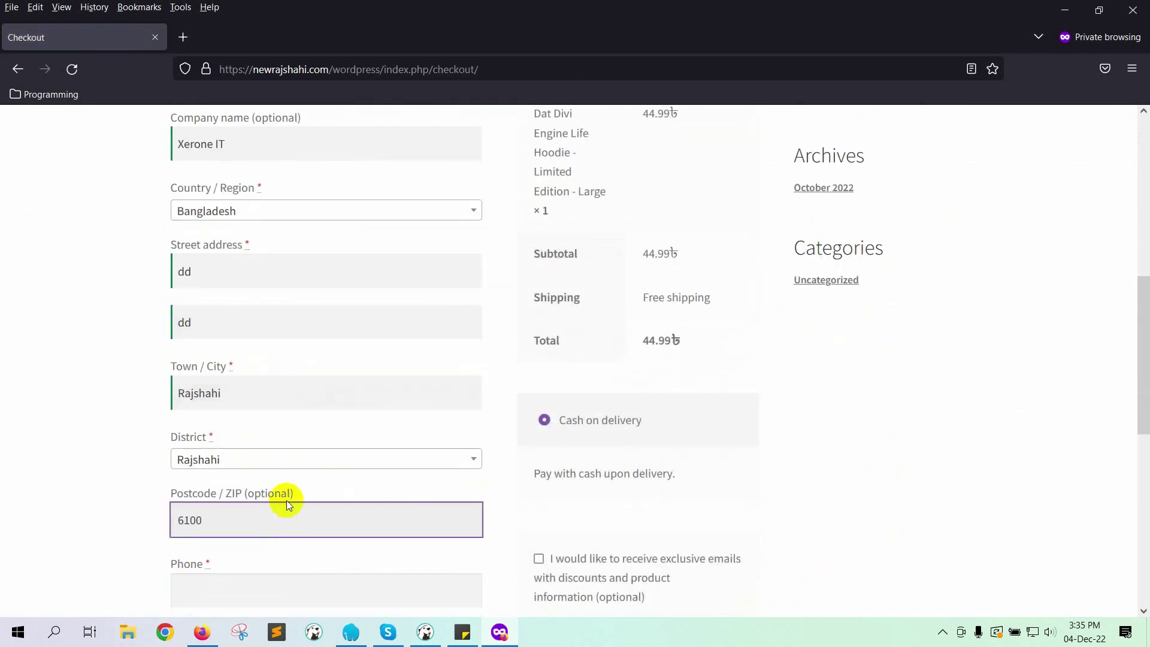
text(0)
scroll(286, 500, down, 3)
click(262, 432)
Step: Correct the email address, place the 44.99৳ cash-on-delivery order, and return to BotSailor
scroll(262, 432, down, 1)
click(264, 412)
key(BackSpace)
key(BackSpace)
key(BackSpace)
text(net)
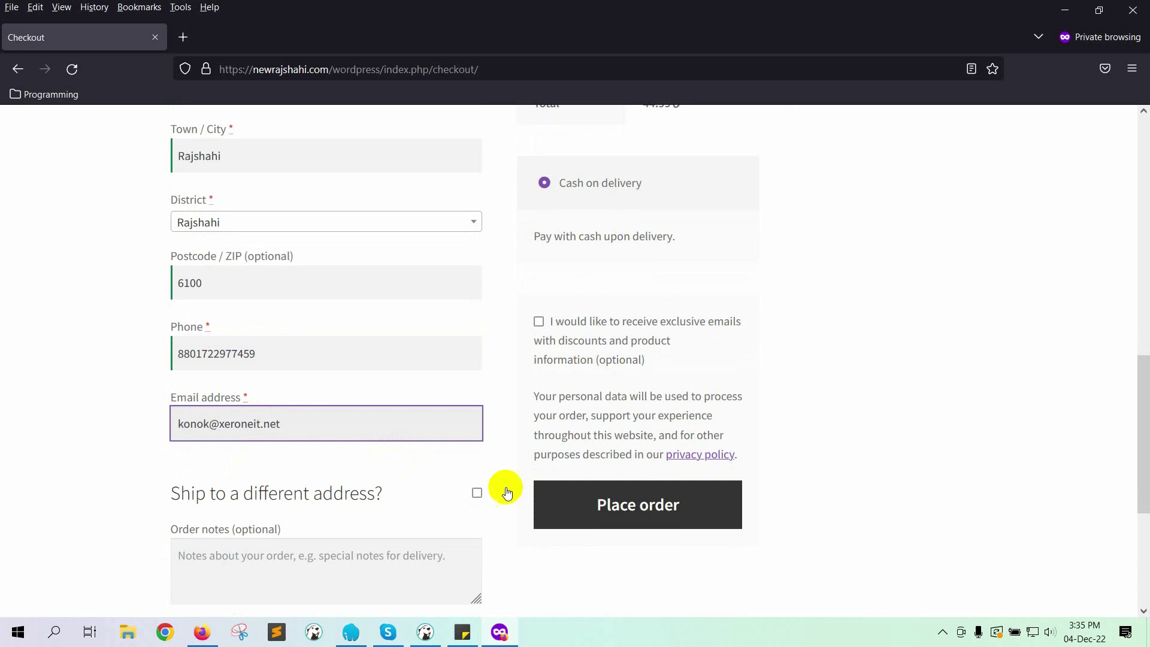
key(Return)
scroll(657, 318, down, 1)
scroll(440, 459, down, 10)
scroll(318, 318, up, 10)
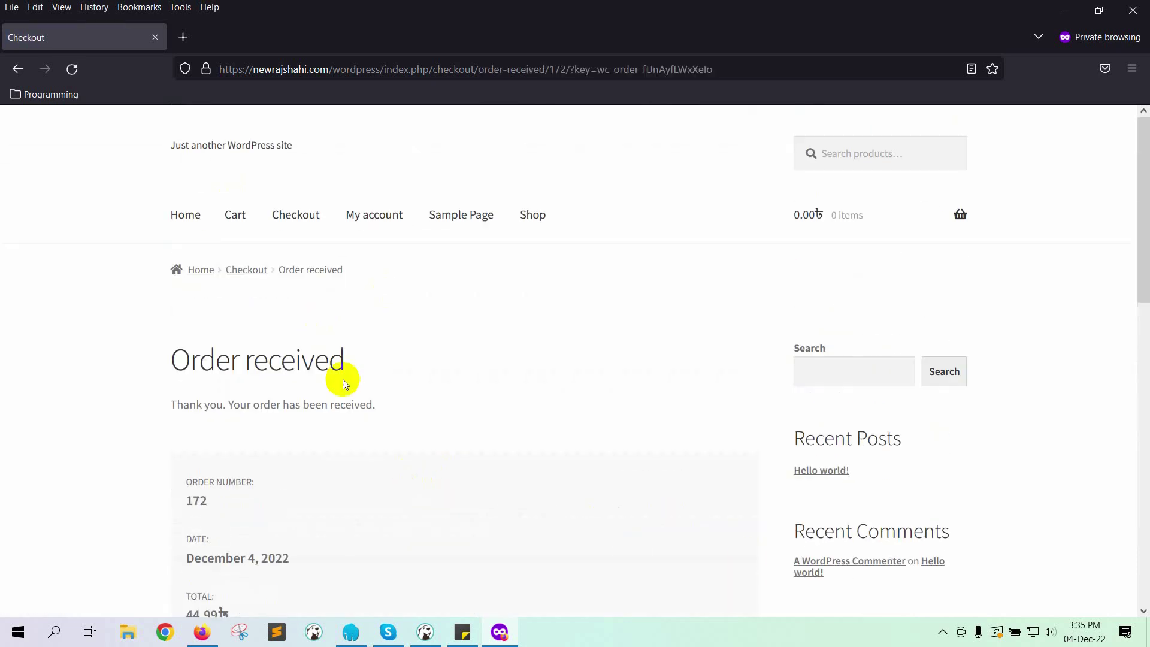
scroll(221, 375, down, 4)
mouse_move(202, 632)
click(261, 570)
Step: Check under Connection Details that Raw Data shows the new order: processing, BDT, one hoodie at 44.99
click(312, 471)
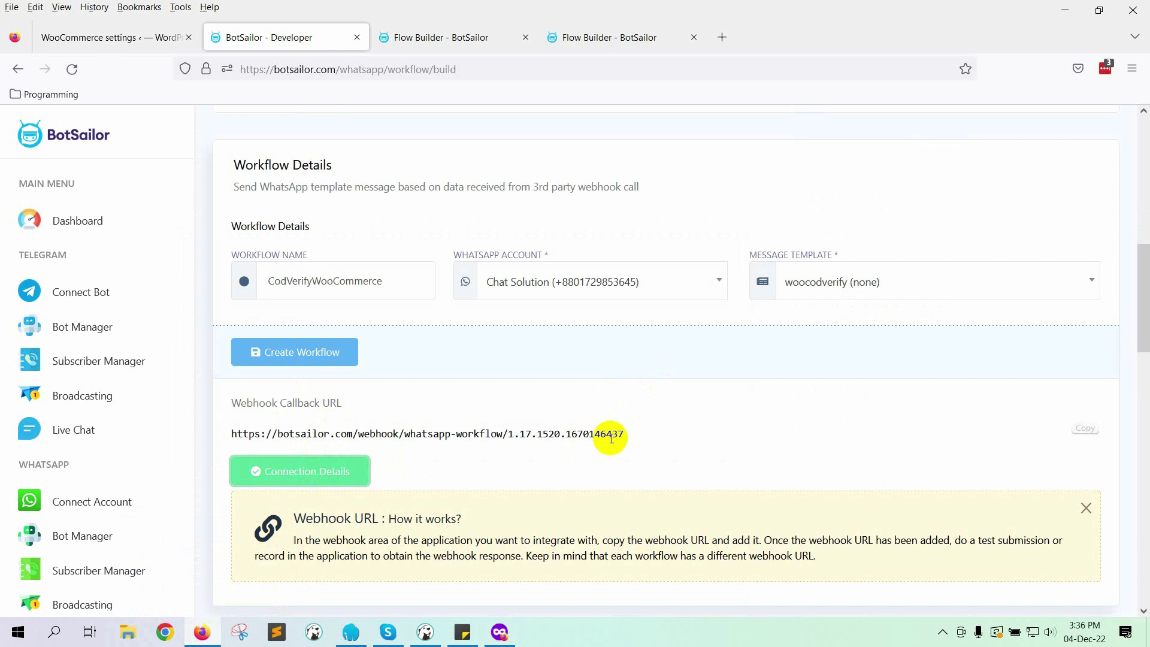
scroll(611, 437, down, 15)
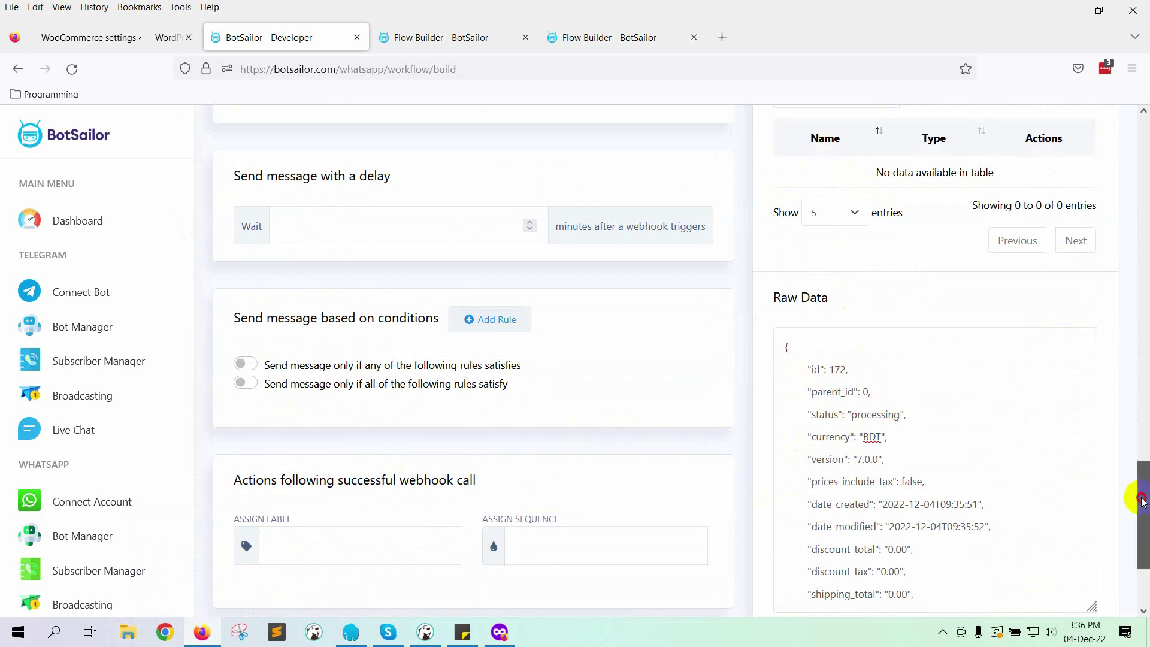
scroll(1143, 488, up, 1)
scroll(899, 374, down, 3)
scroll(898, 374, down, 10)
drag(1093, 411, 1091, 294)
scroll(375, 434, up, 6)
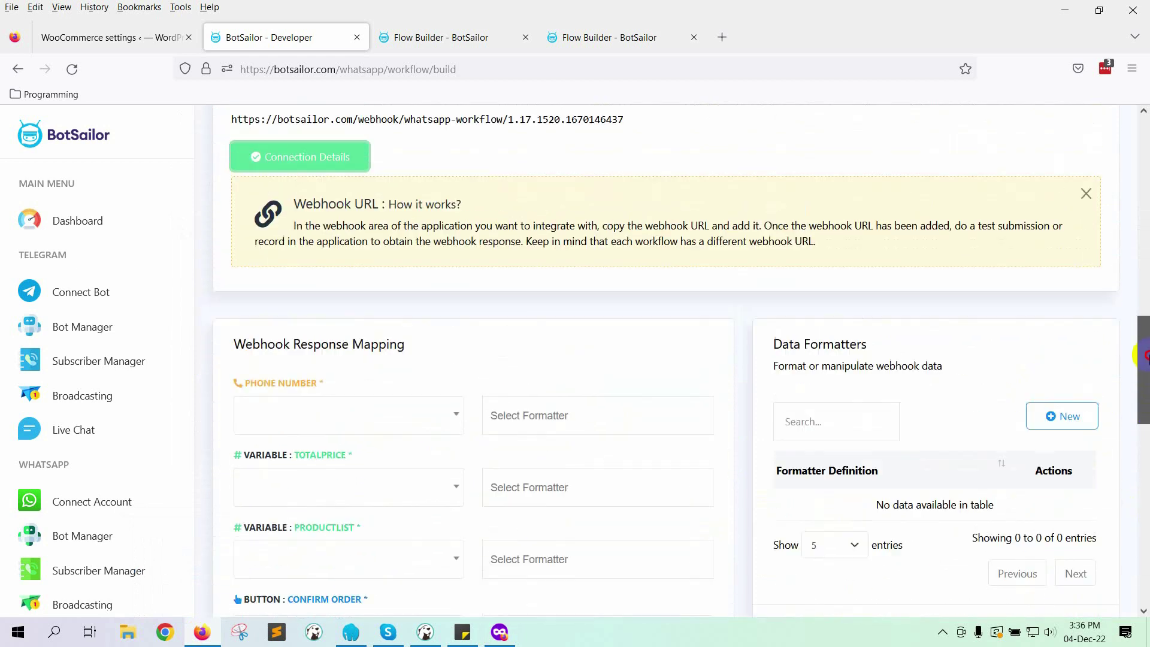
Step: Search 'phon' in the Phone Number dropdown and map it to billing>phone
click(300, 467)
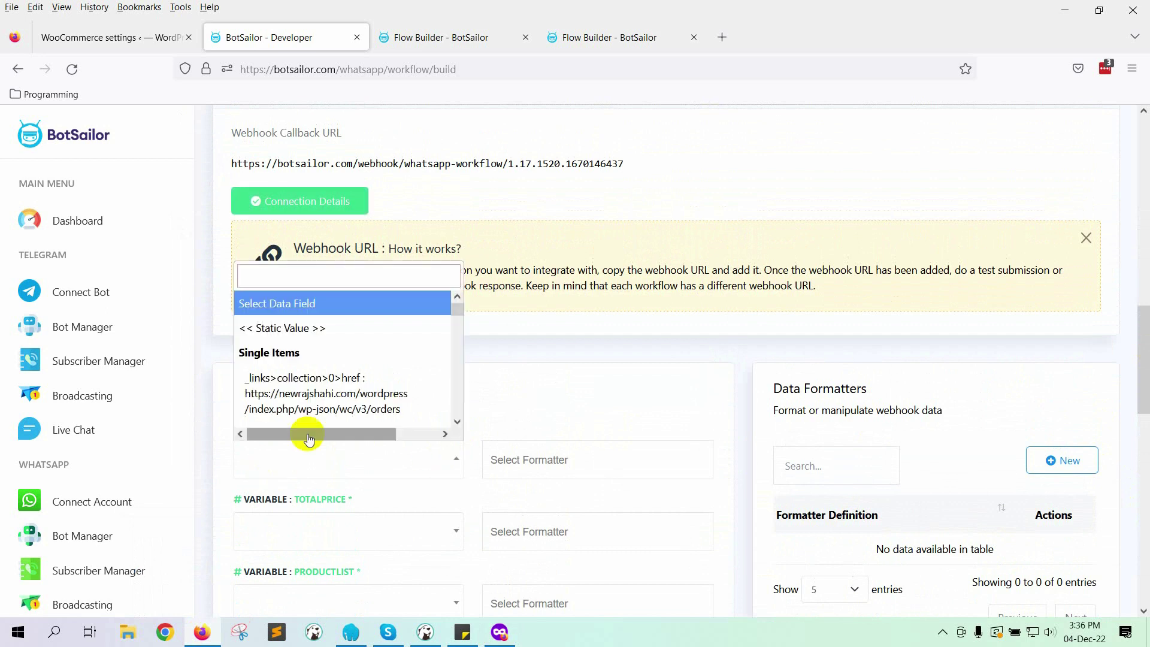
scroll(311, 381, down, 1)
click(380, 279)
text(phon)
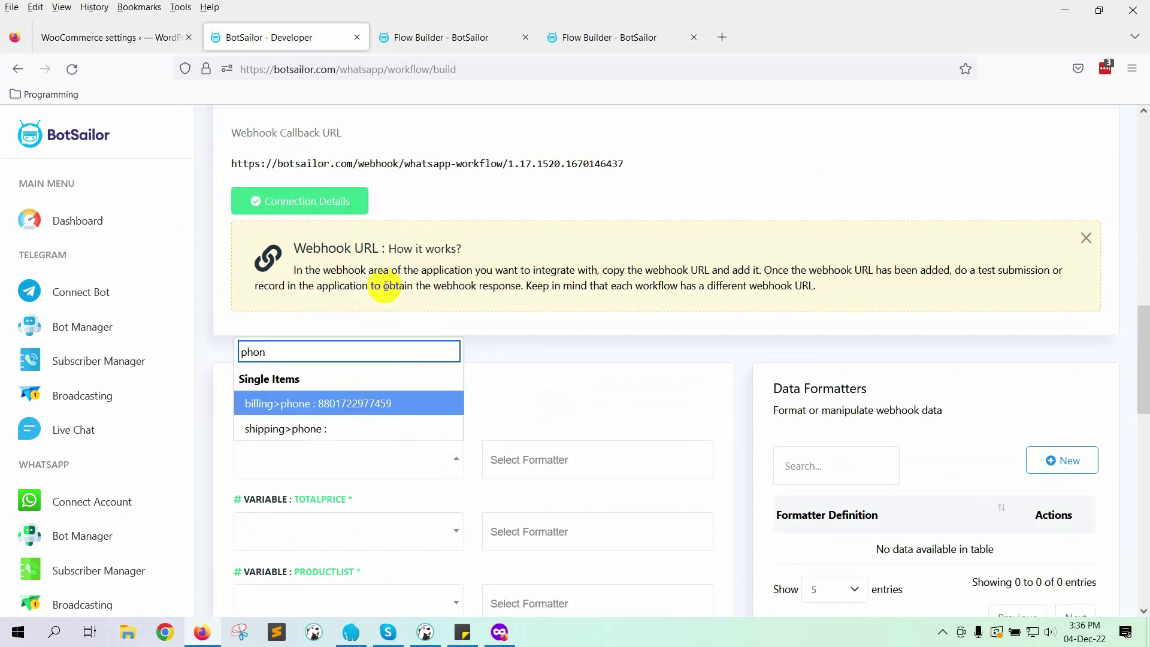
click(342, 402)
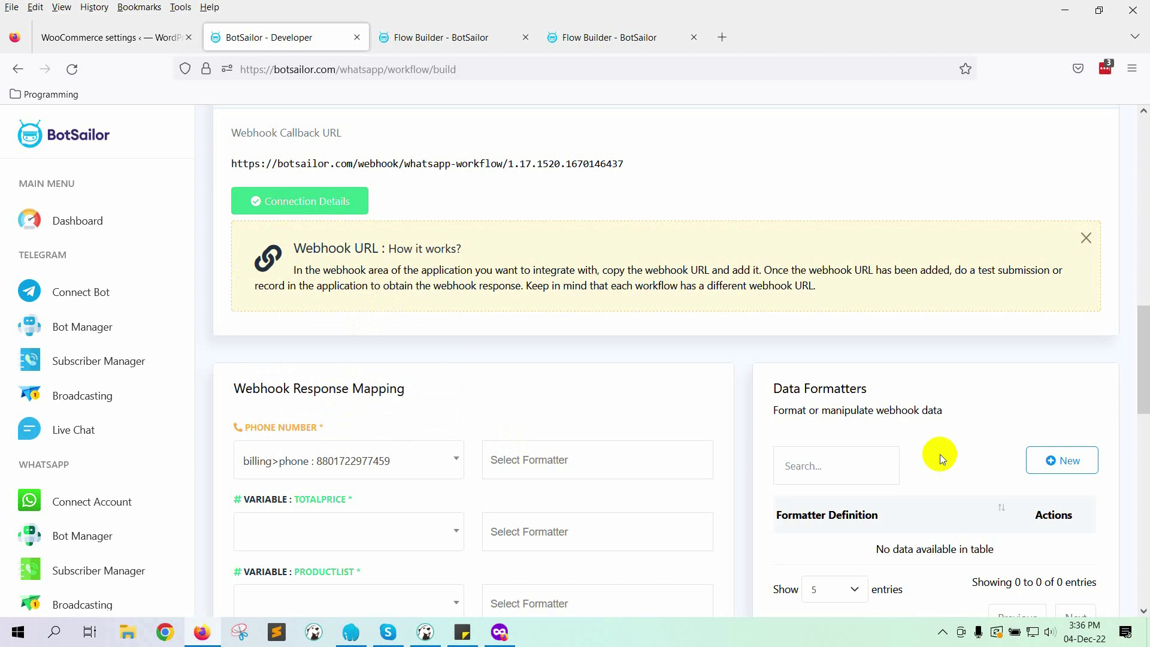
scroll(935, 432, down, 3)
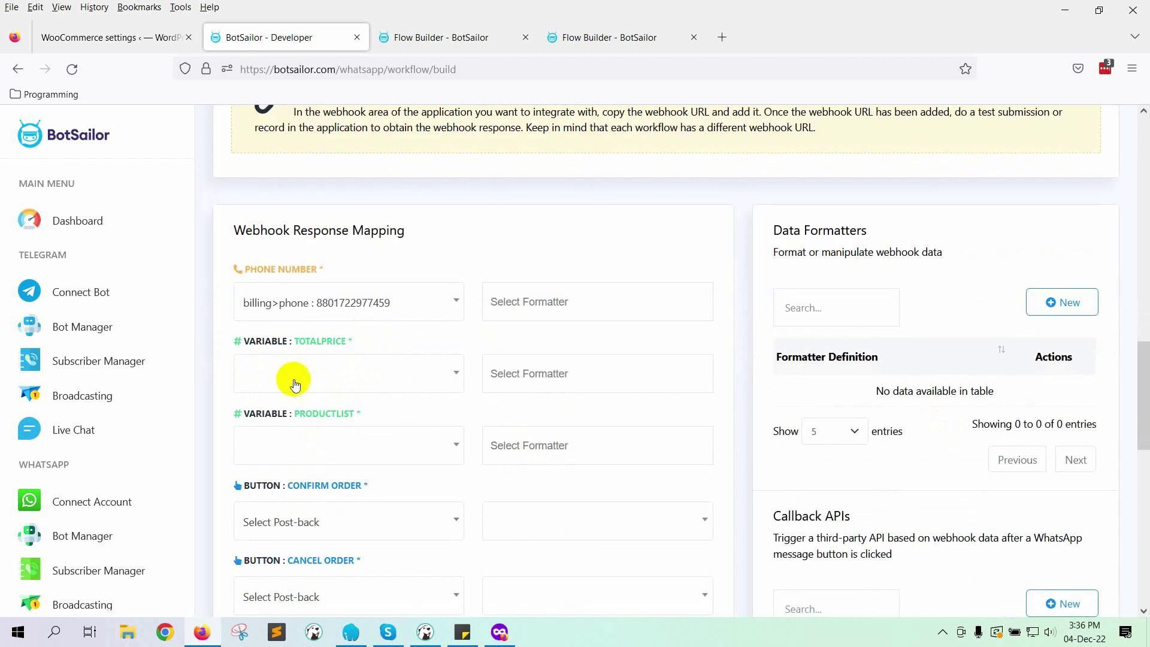
Step: Map TOTALPRICE to the order's 'total' field (44.99)
click(356, 372)
text(total)
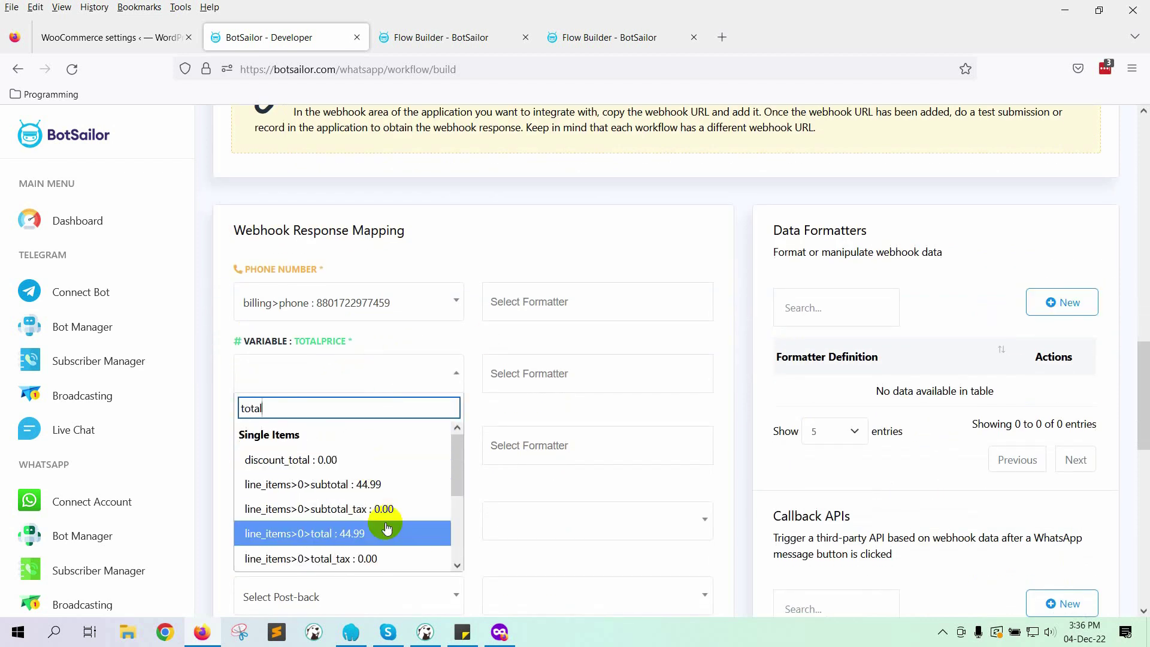
scroll(359, 506, down, 3)
click(334, 543)
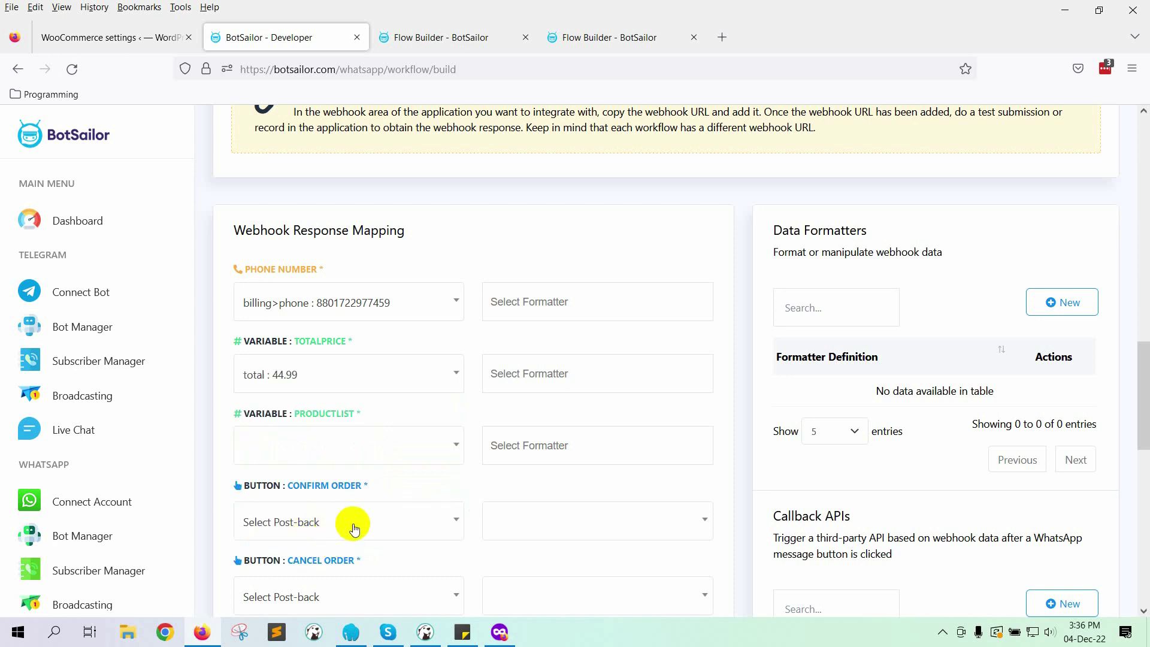
scroll(377, 506, down, 3)
Step: Map PRODUCTLIST to the 'line_items' list under List Items
click(336, 286)
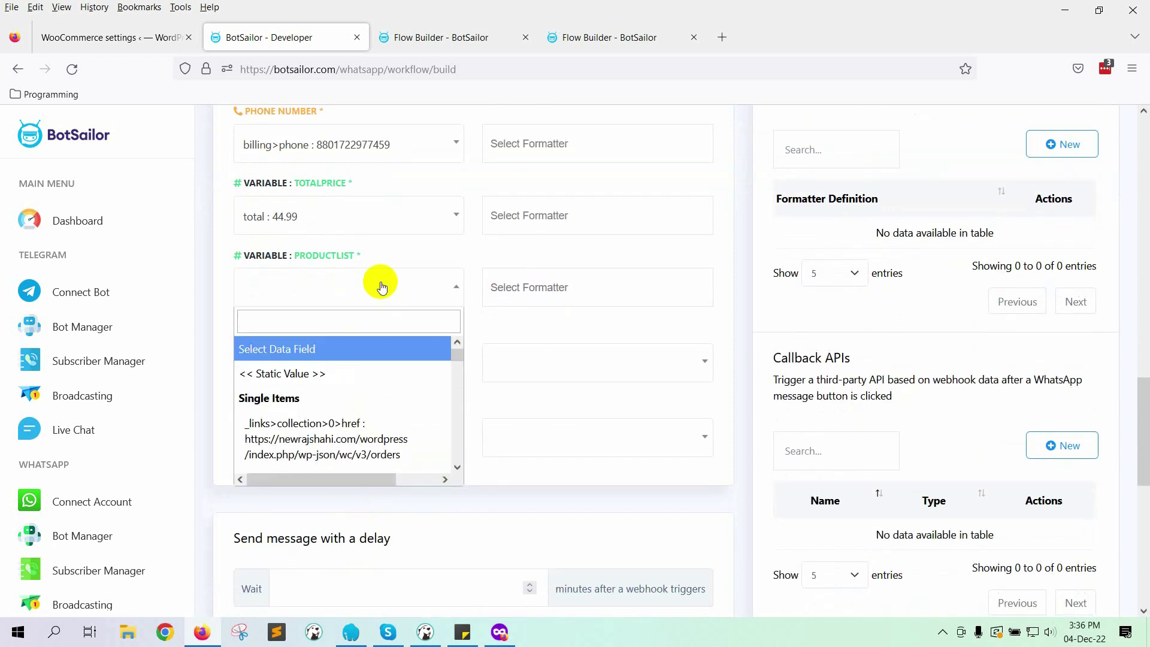
text(li)
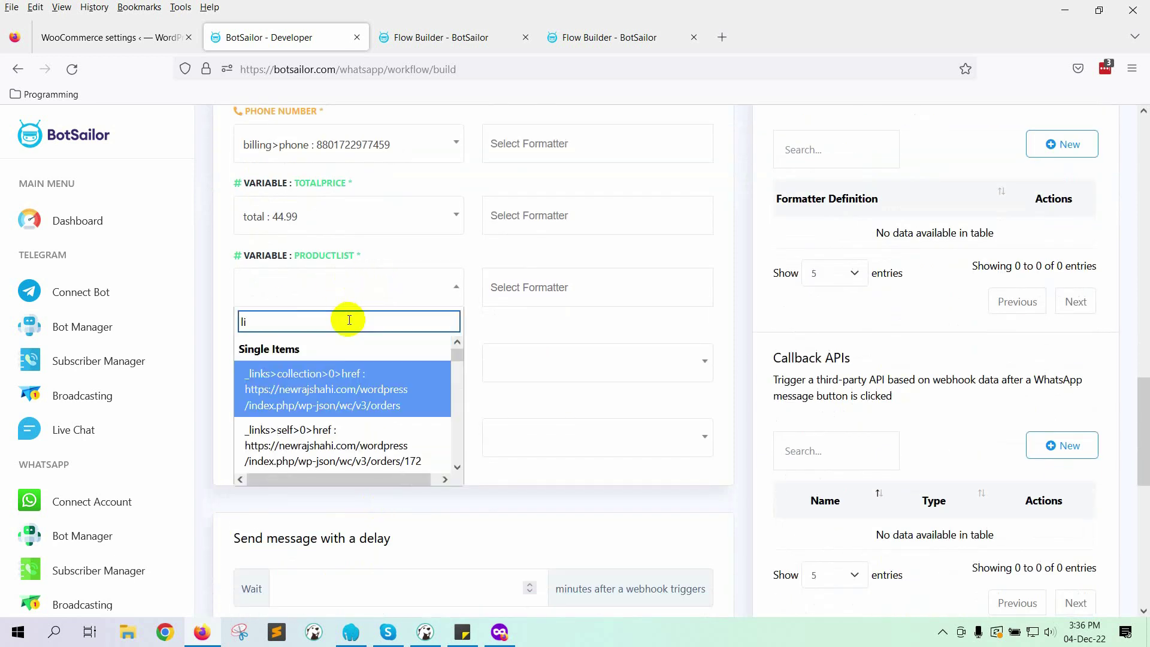
text(ne_items)
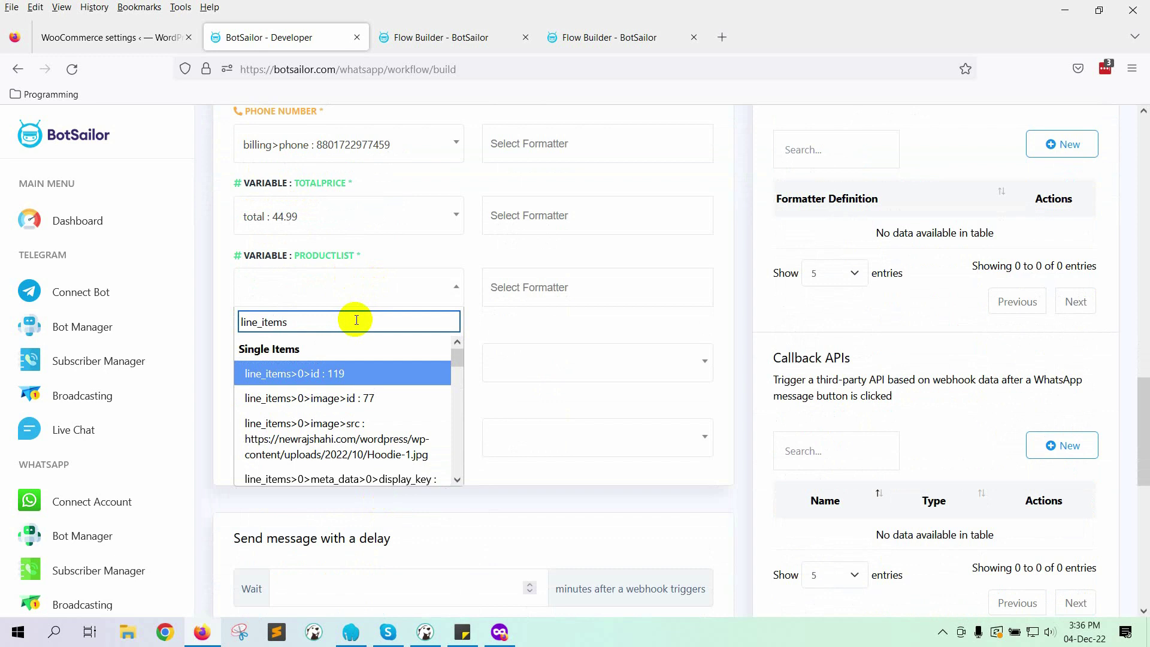
scroll(397, 435, down, 5)
scroll(409, 430, down, 3)
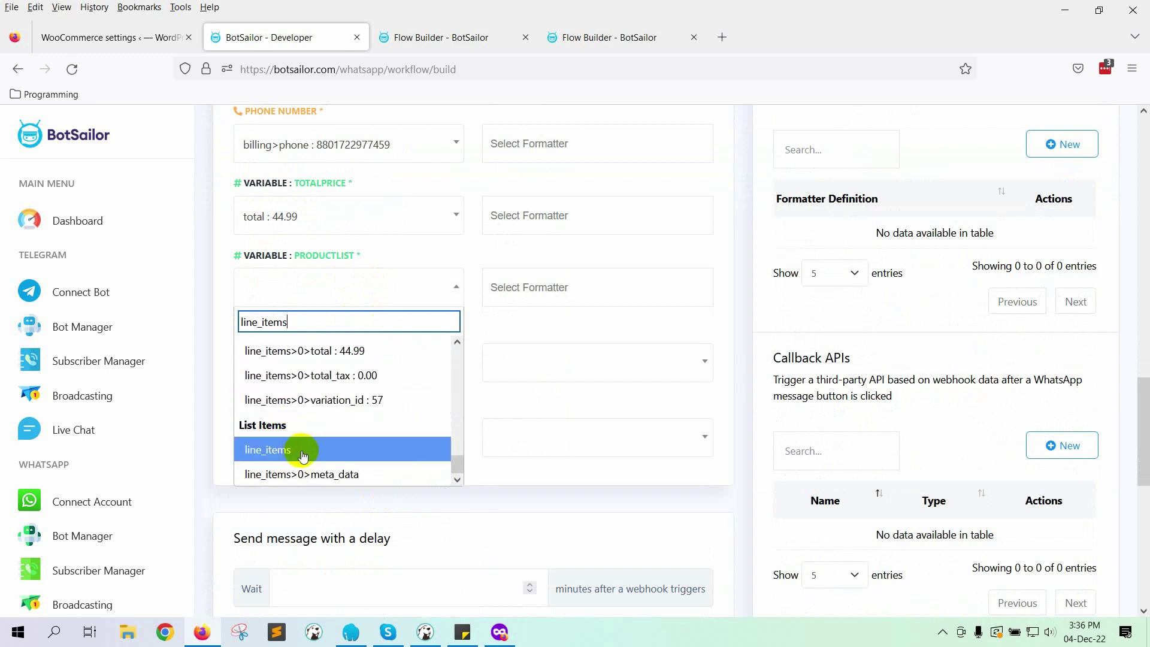
click(359, 450)
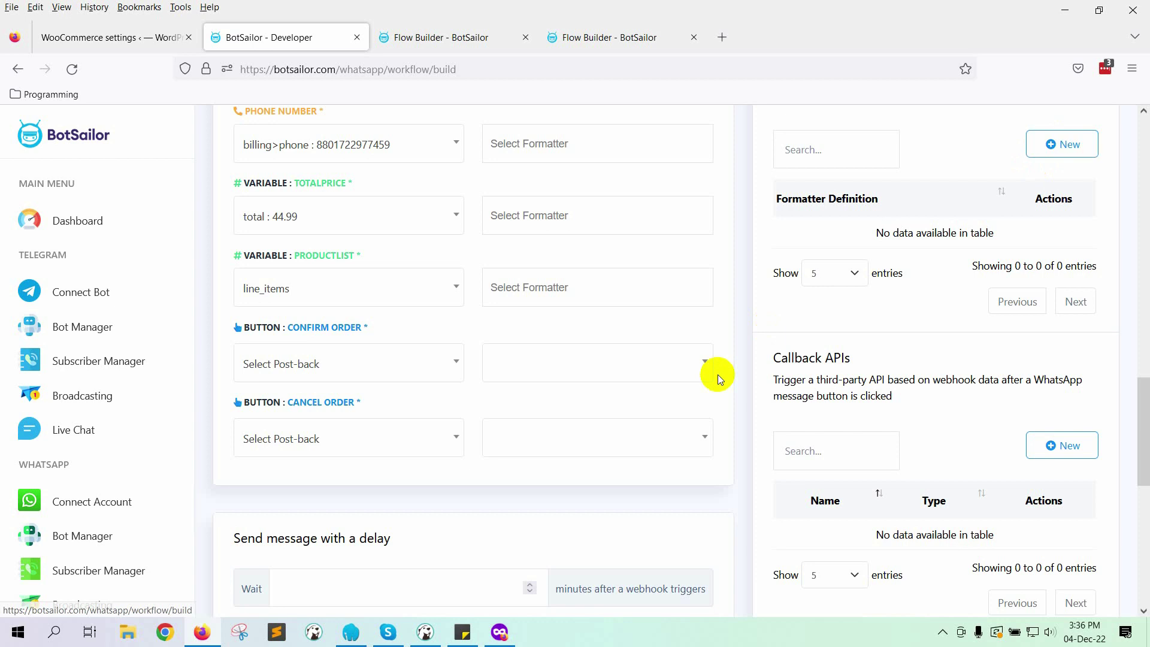
scroll(717, 377, up, 1)
scroll(717, 376, up, 3)
Step: Create and save 'Product List Formatter' using Concat List Items with glue ',' and position 'name'
click(1058, 301)
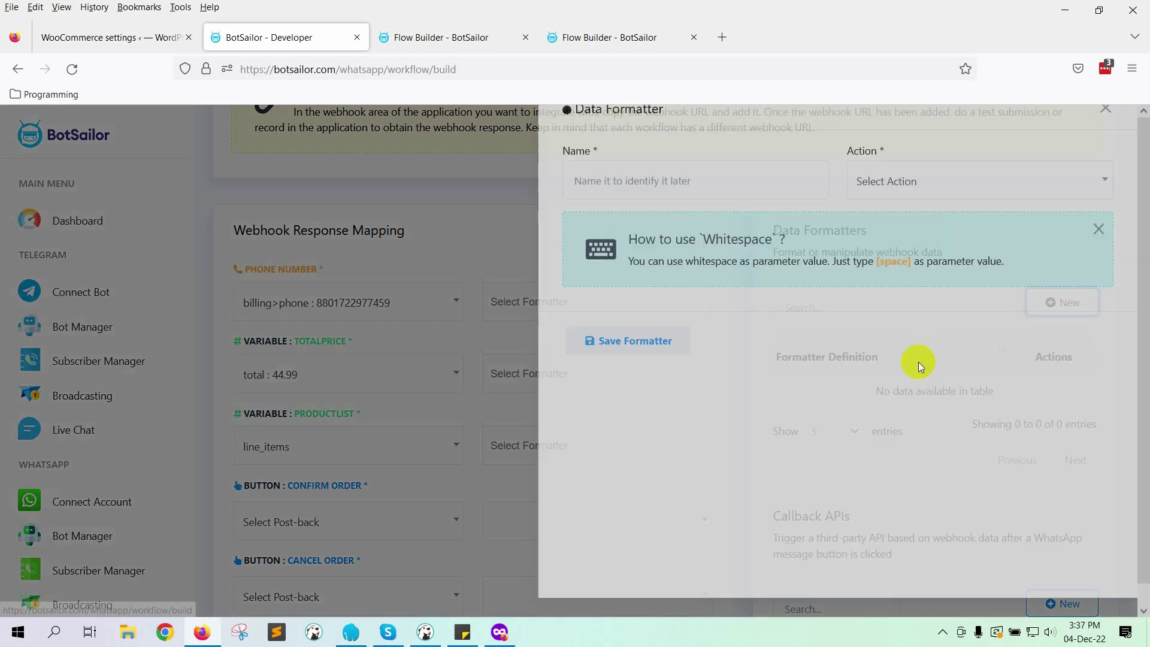
click(686, 192)
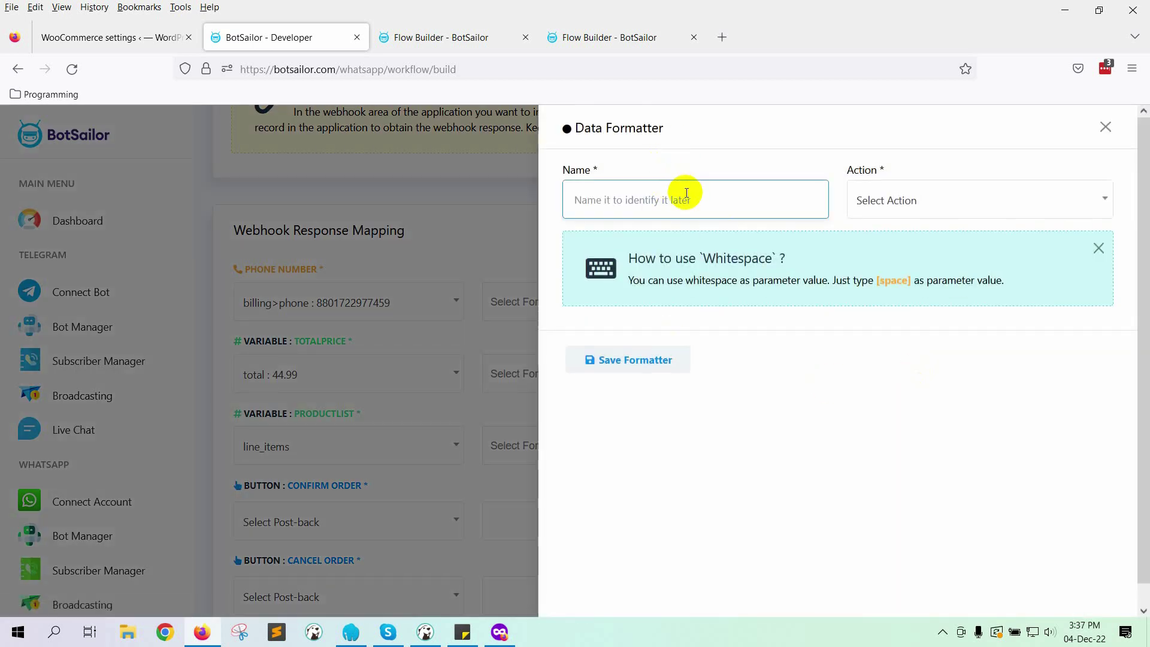
text(Product List Formatter)
click(970, 206)
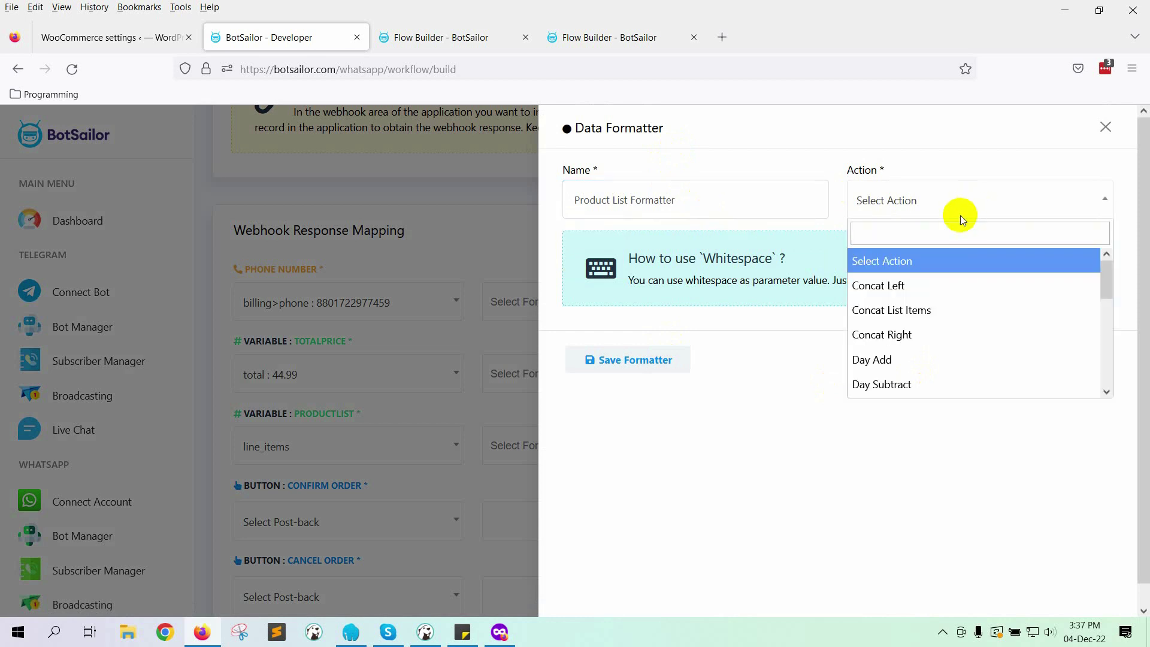
click(916, 311)
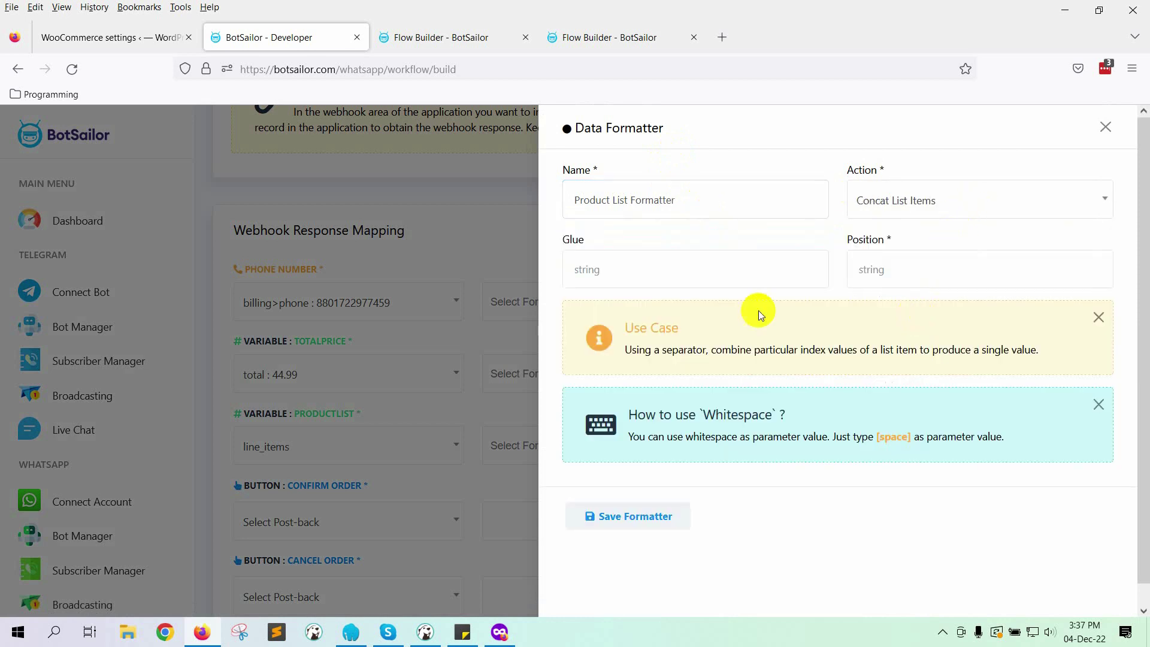
click(628, 272)
text(,)
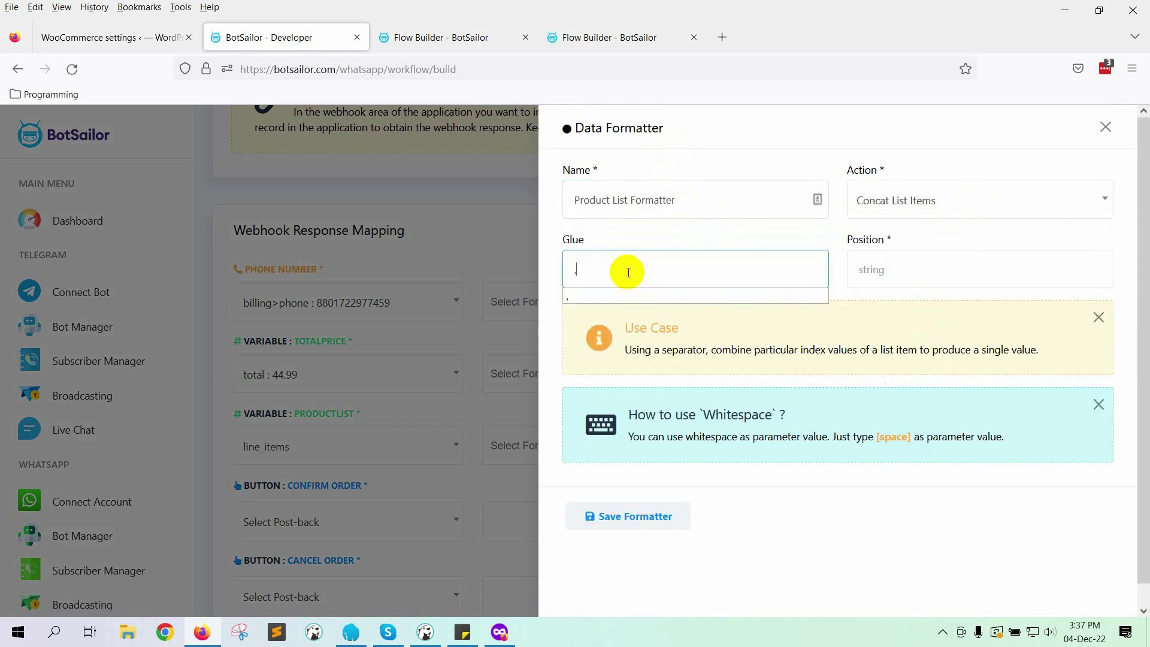
click(855, 272)
text(name)
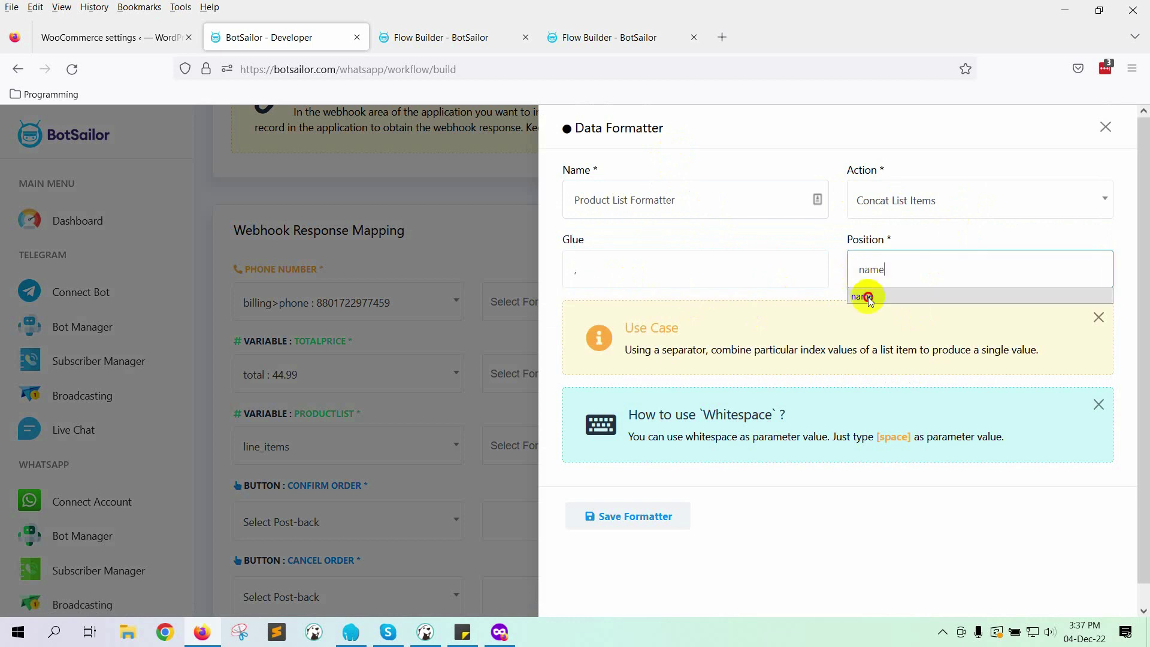
click(863, 296)
click(609, 518)
Step: Apply Product List Formatter to PRODUCTLIST's line_items mapping
click(1099, 142)
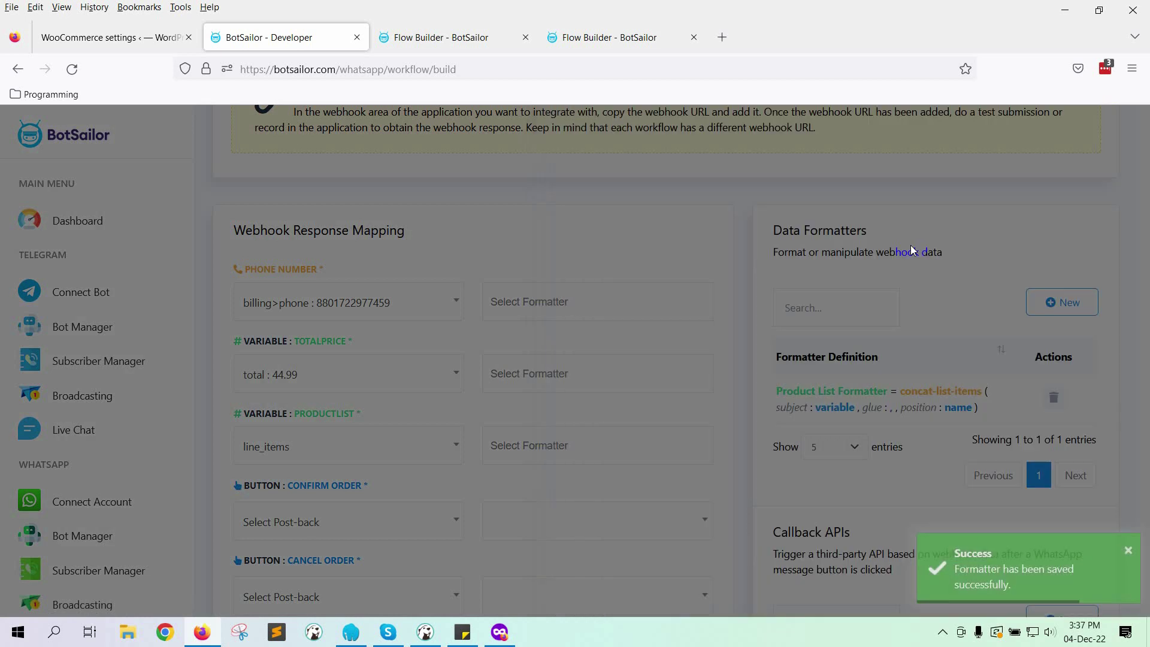
scroll(360, 503, down, 3)
click(577, 276)
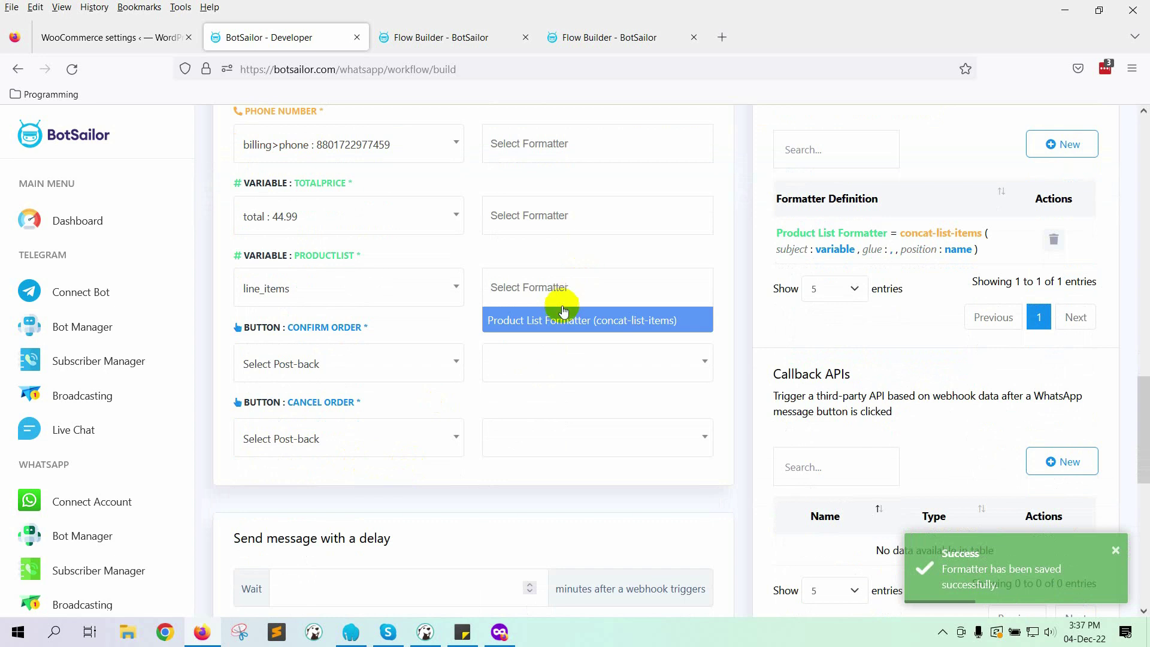
click(555, 317)
scroll(335, 371, down, 2)
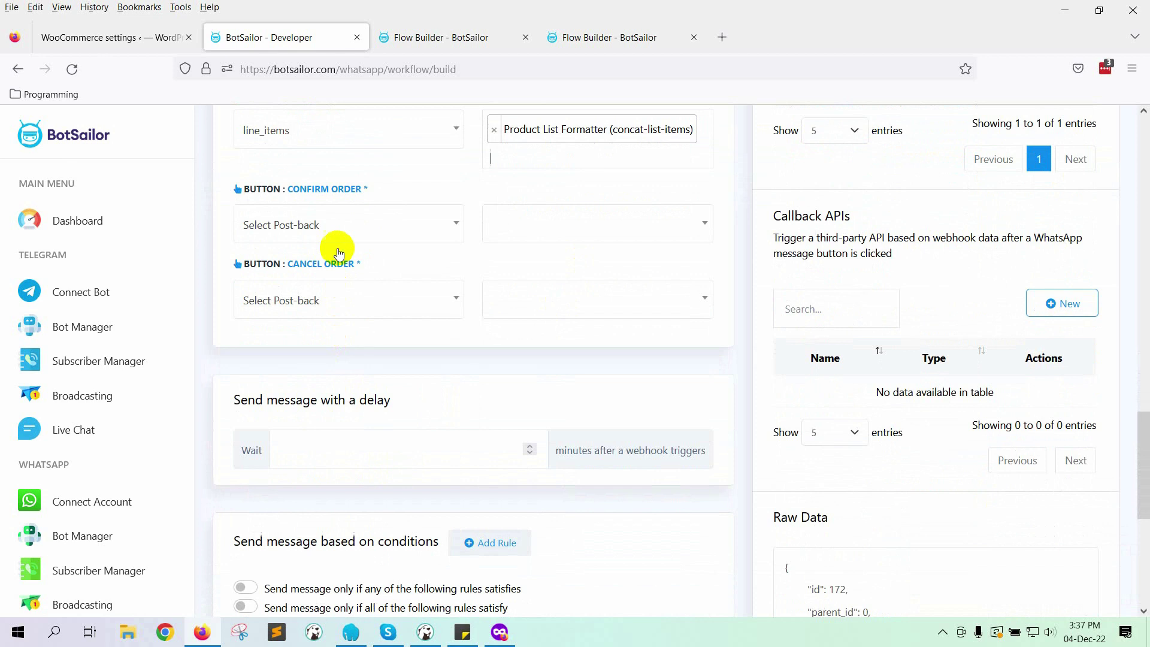
Step: Assign the Confirm Order and Cancel Order post-backs to their buttons
click(333, 217)
scroll(341, 341, down, 3)
scroll(311, 372, up, 5)
click(302, 385)
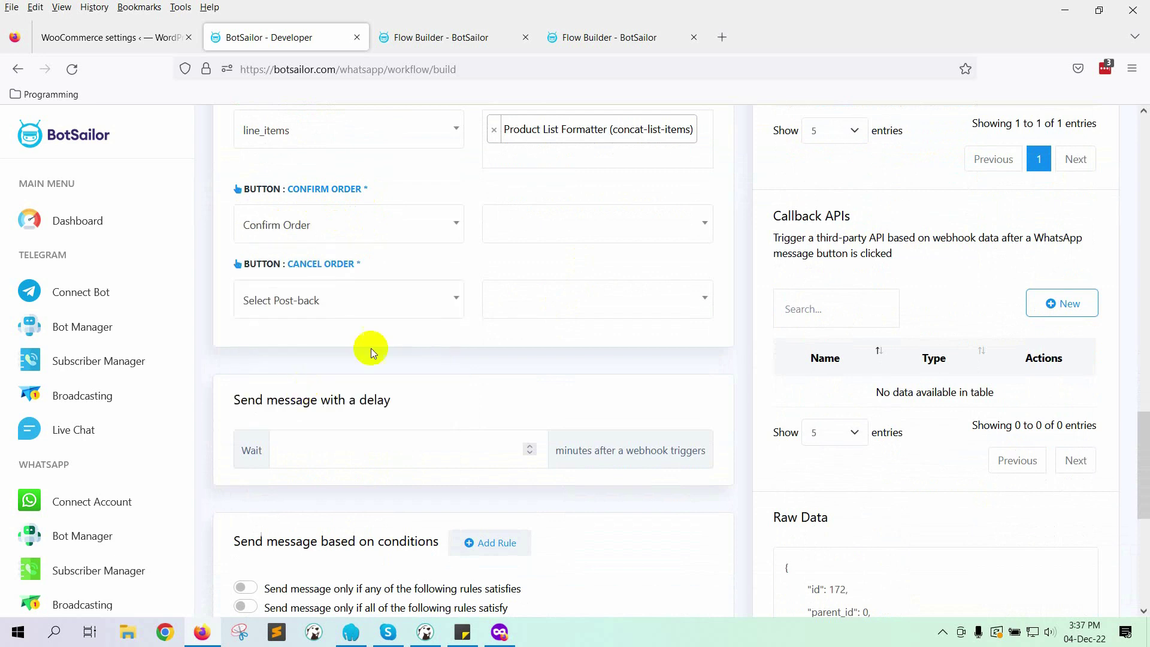
click(347, 309)
scroll(334, 392, down, 2)
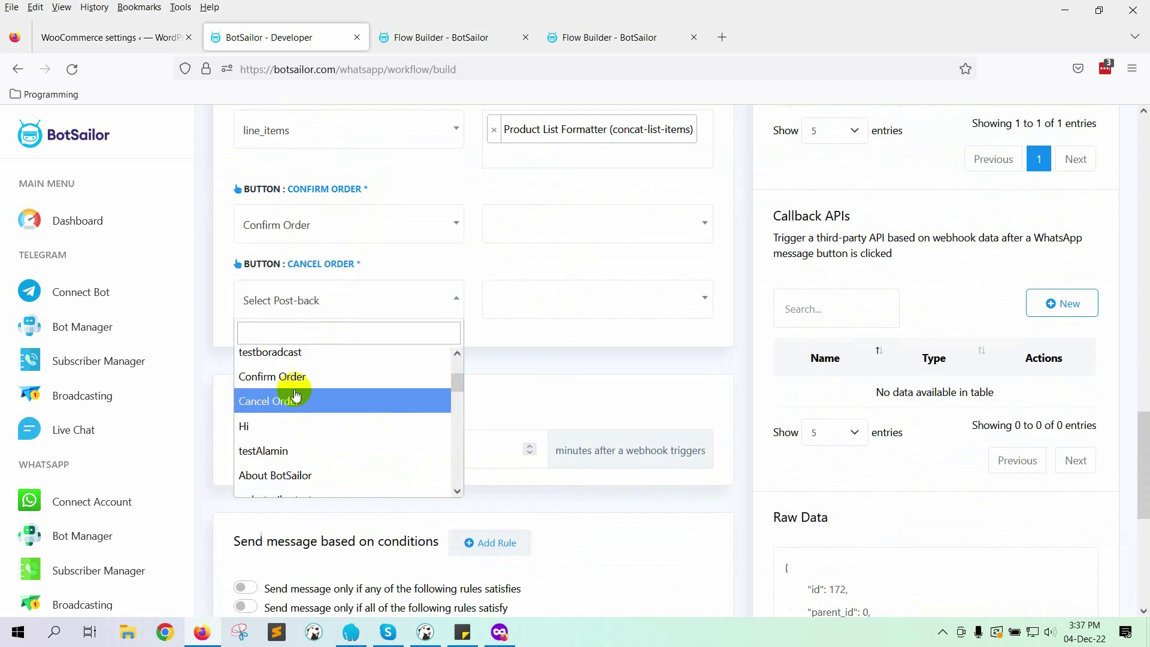
click(317, 402)
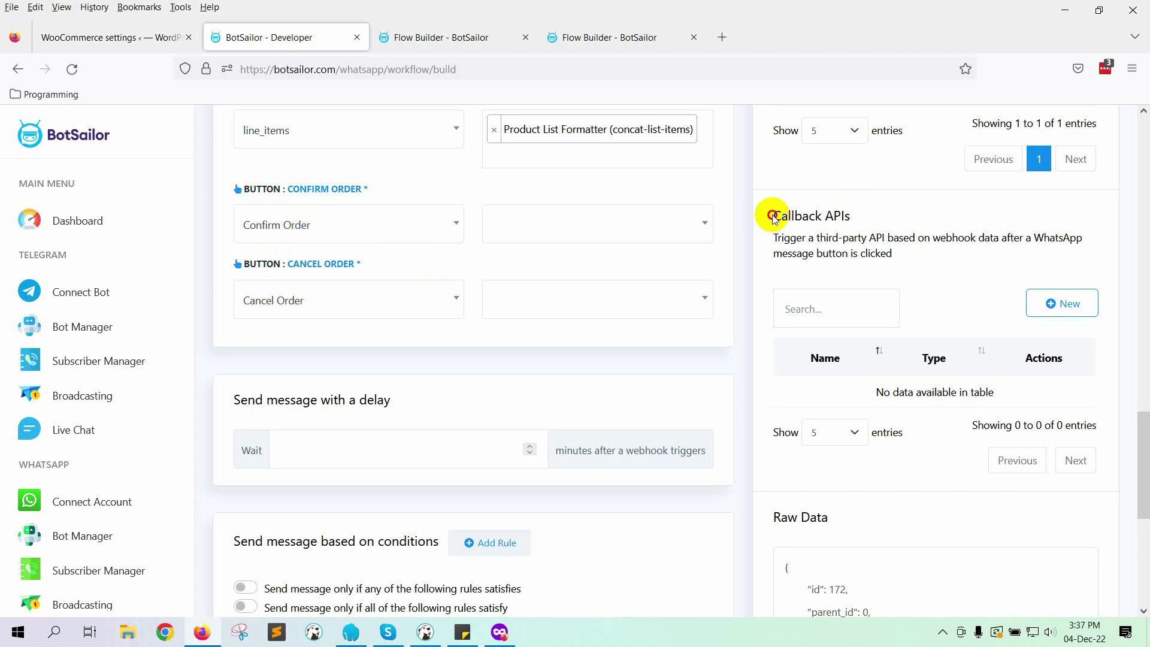
drag(768, 217, 870, 215)
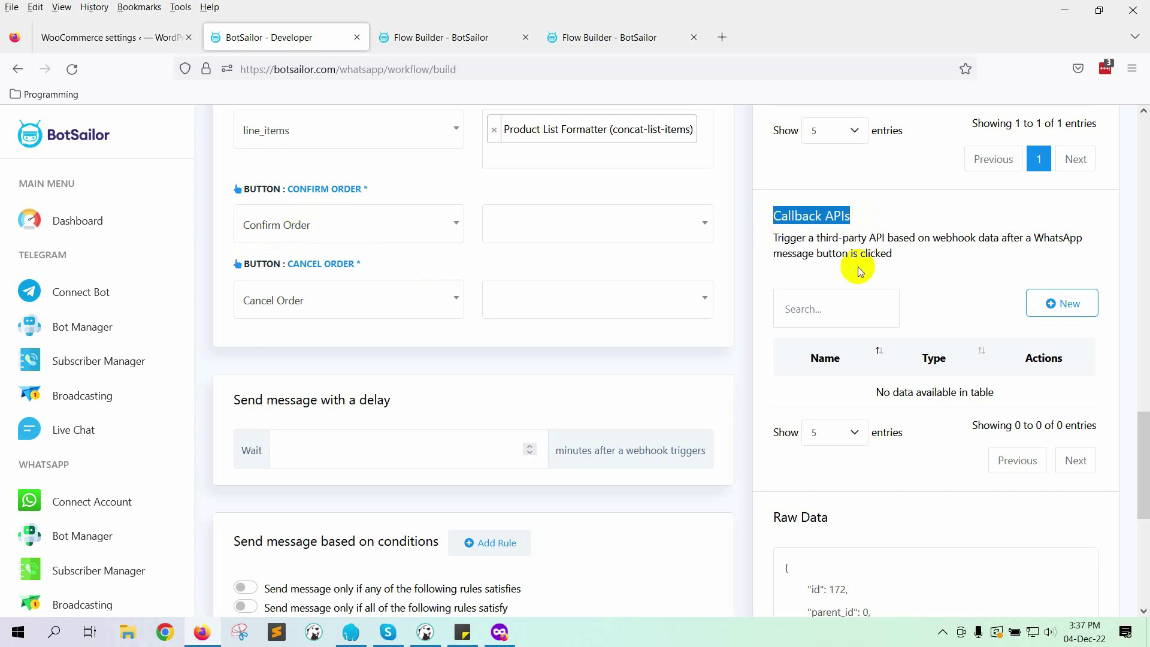
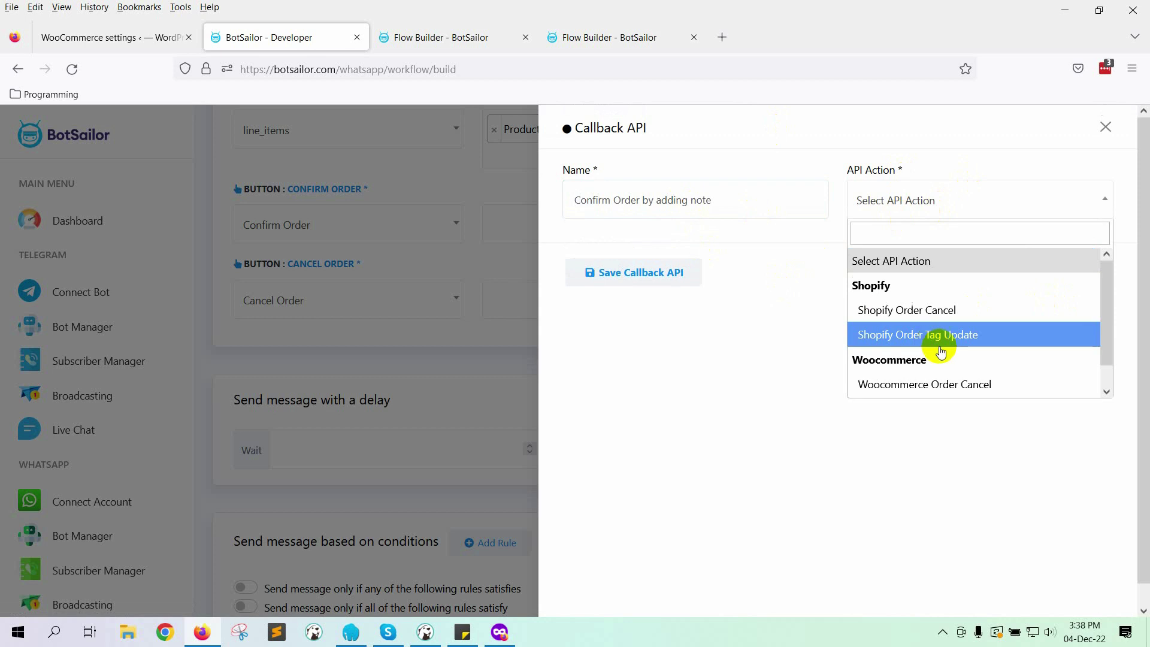
Step: Set the callback action to Woocommerce Order Note Update
scroll(926, 346, down, 1)
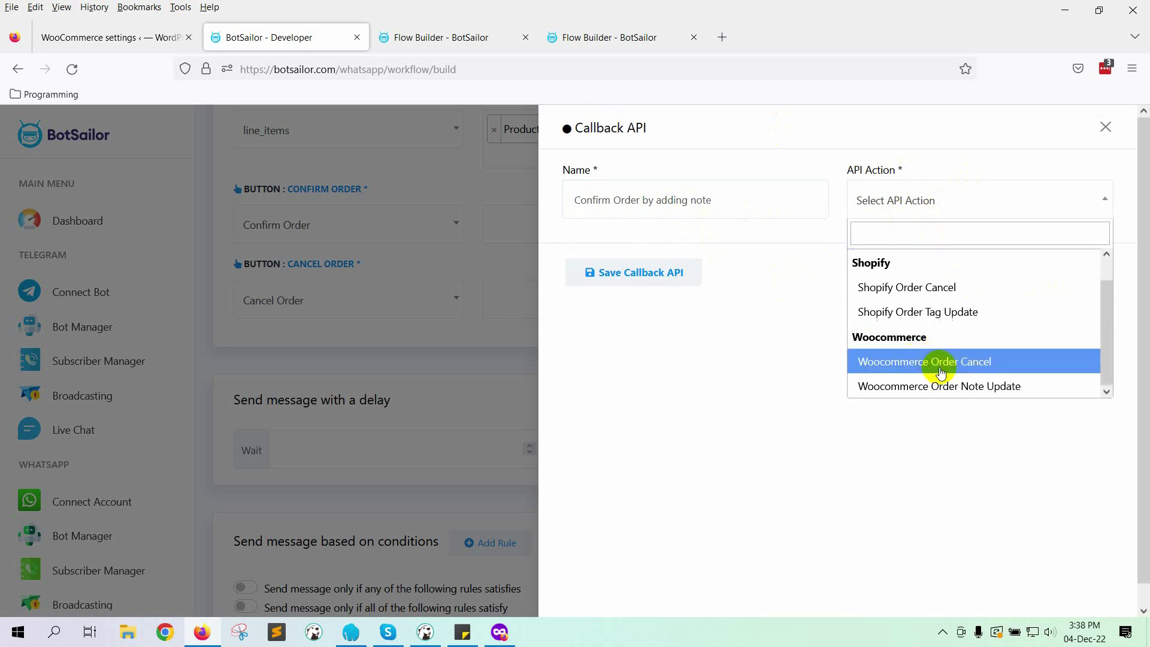
click(926, 382)
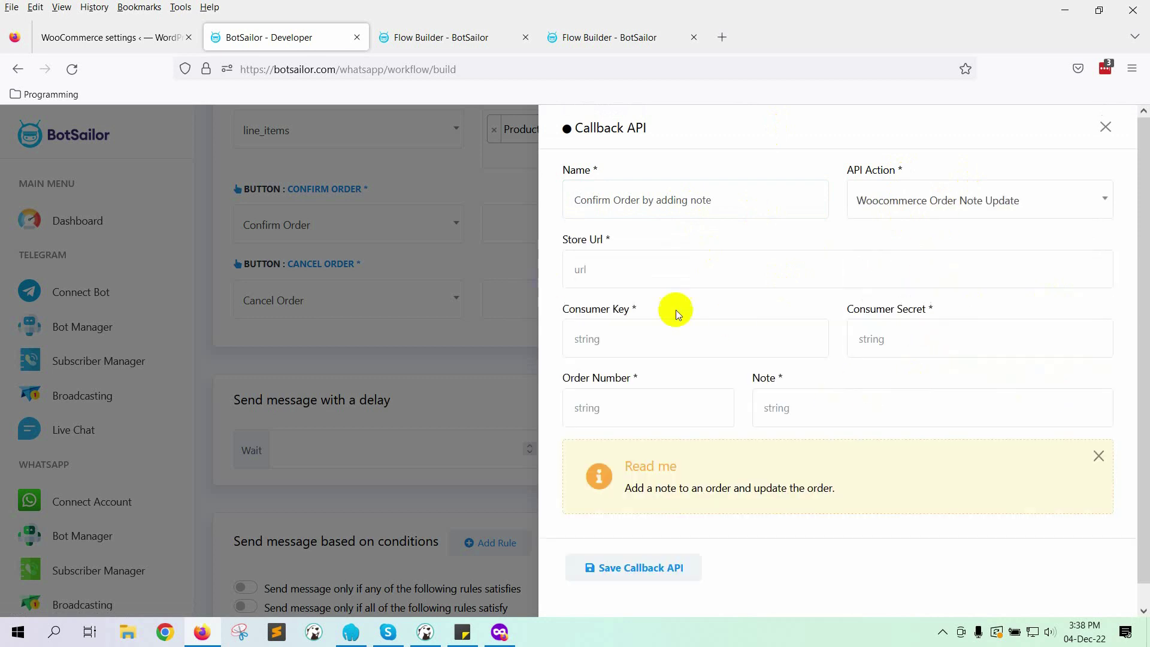
click(689, 270)
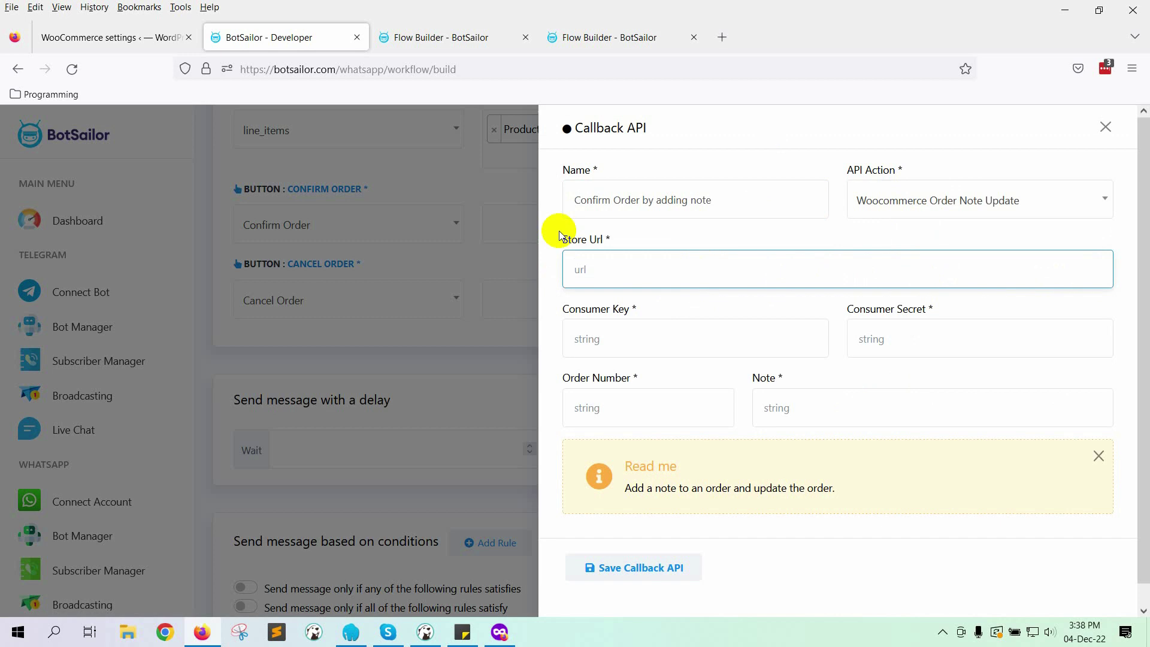
click(120, 36)
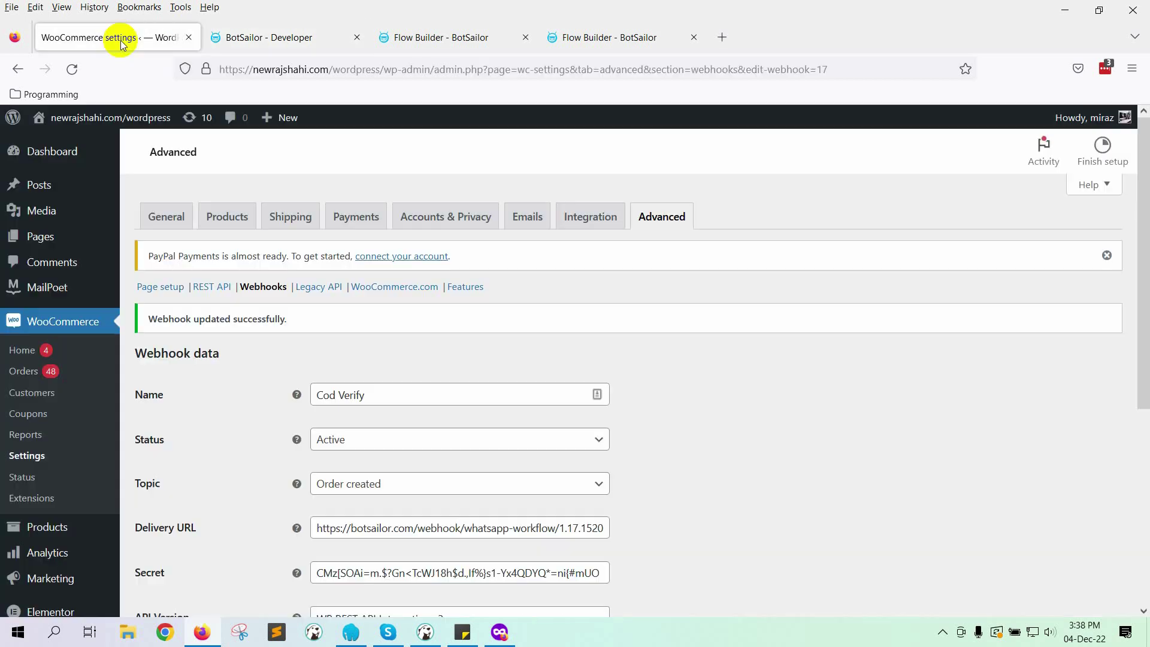
click(380, 69)
drag(382, 69, 219, 90)
key(ctrl+c)
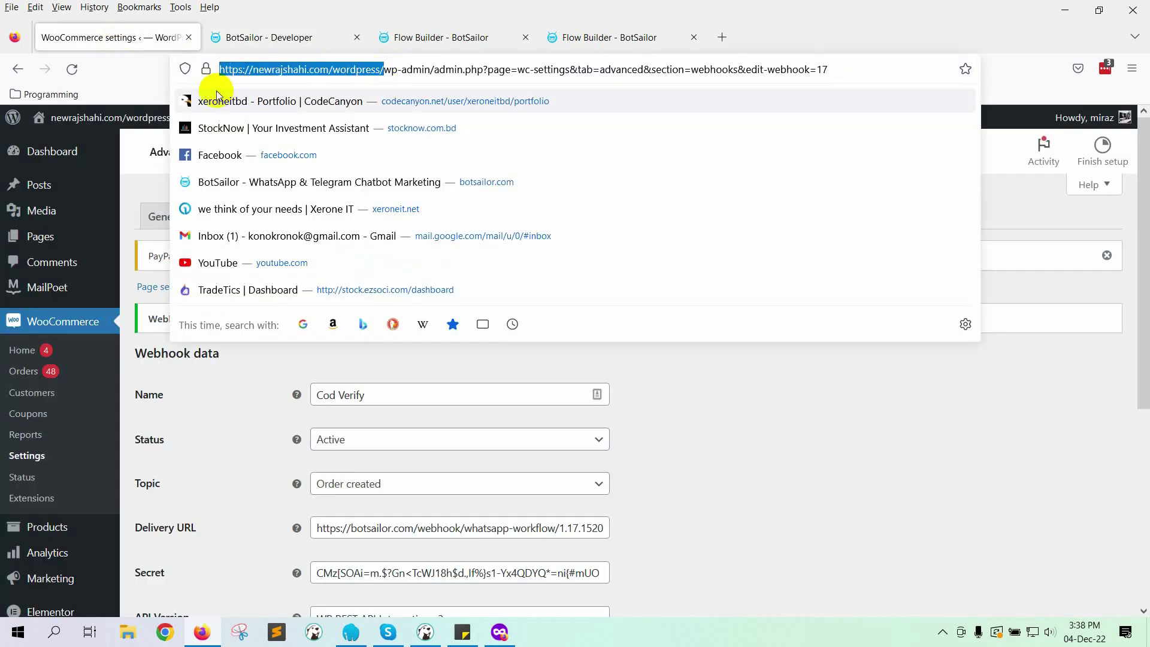
click(280, 46)
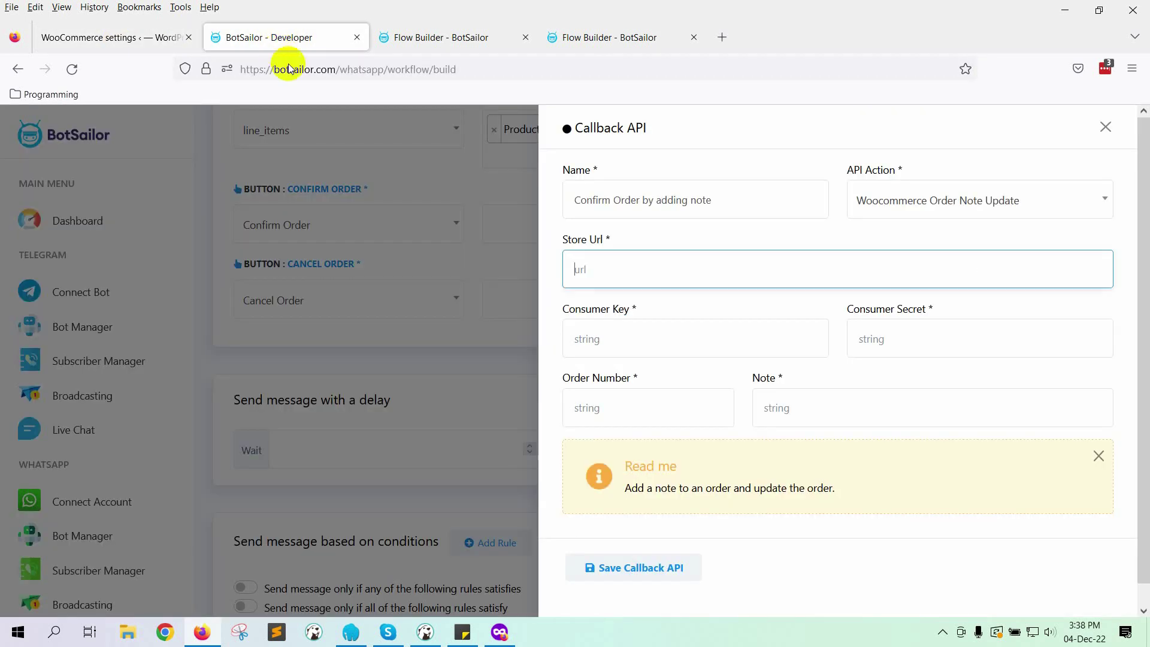
key(ctrl+v)
key(ctrl+a)
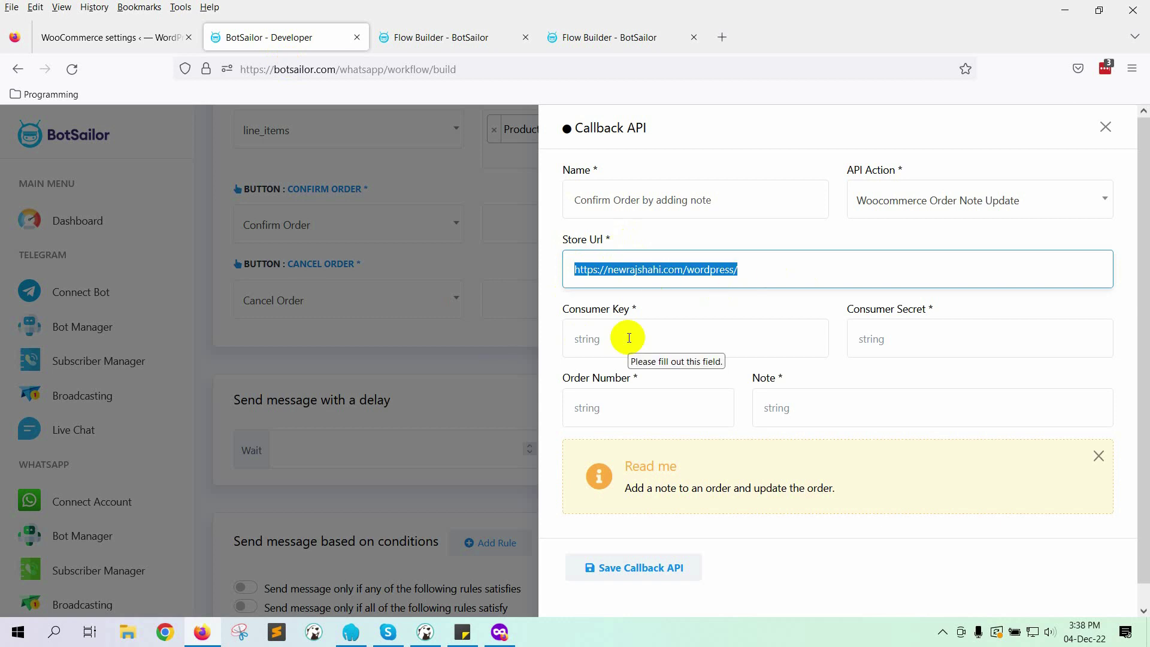
Step: Return to the WooCommerce Advanced settings page for the API keys
click(629, 338)
click(942, 326)
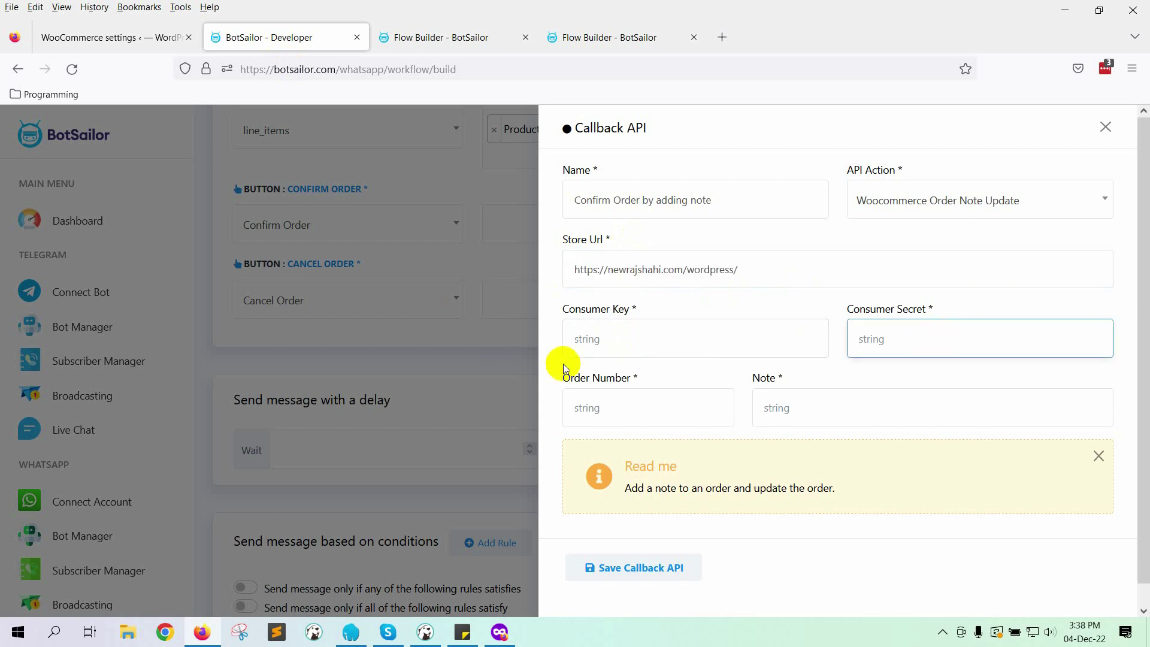
click(117, 47)
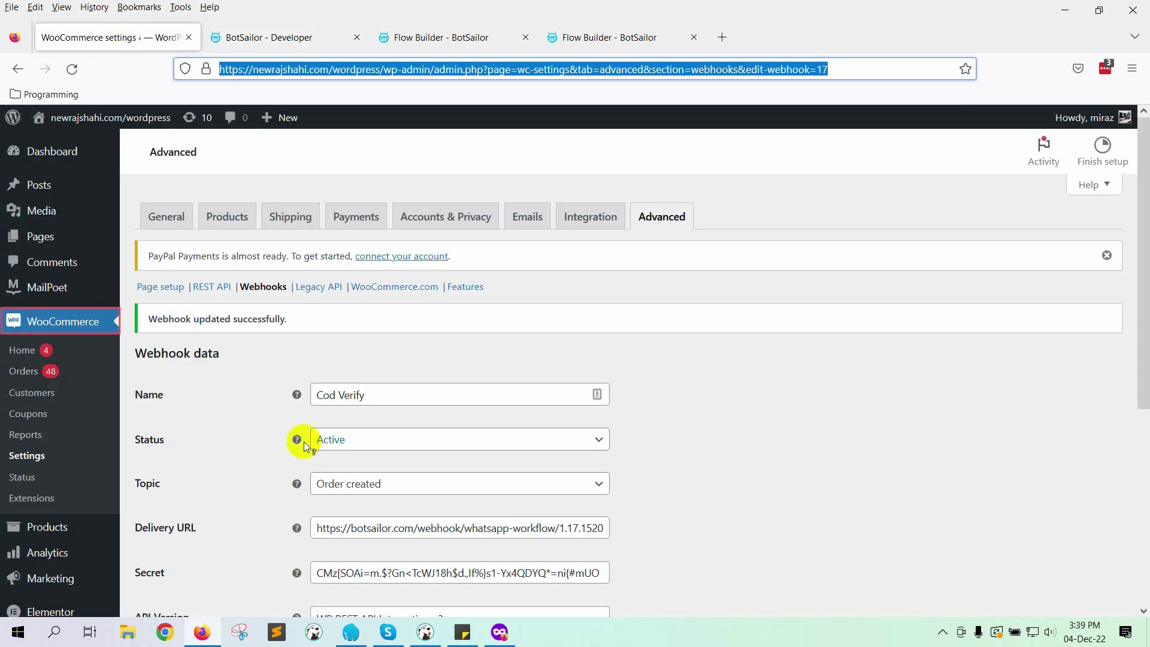
click(39, 465)
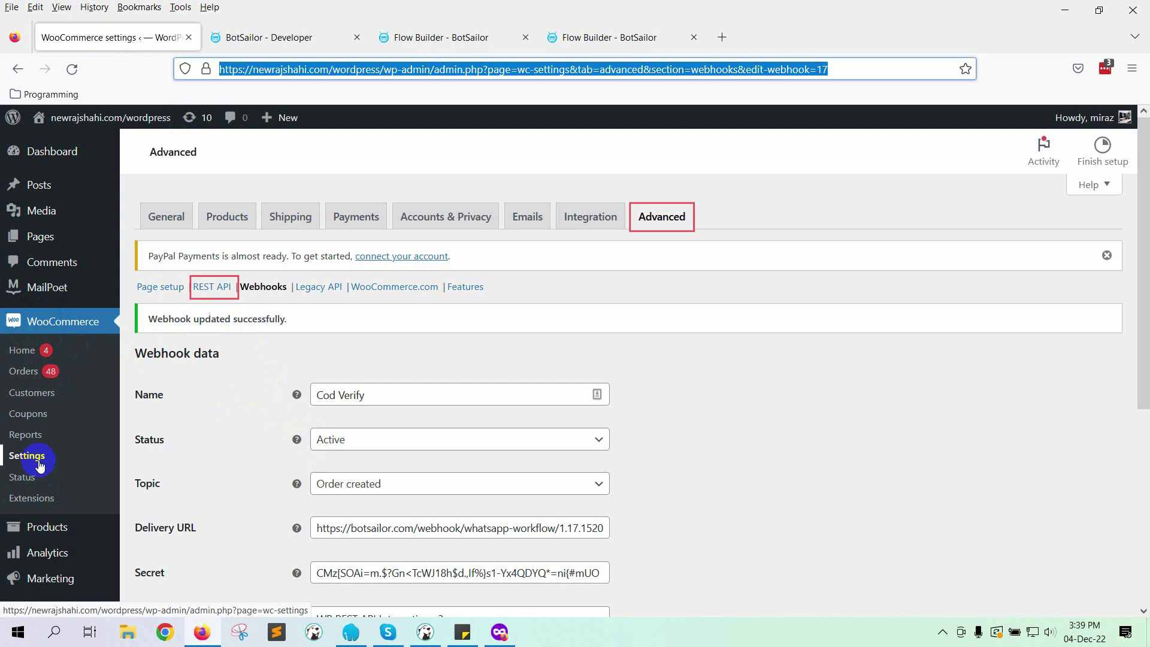
Step: Add a Read/Write REST API key described 'cod verify' and copy its consumer key
click(221, 288)
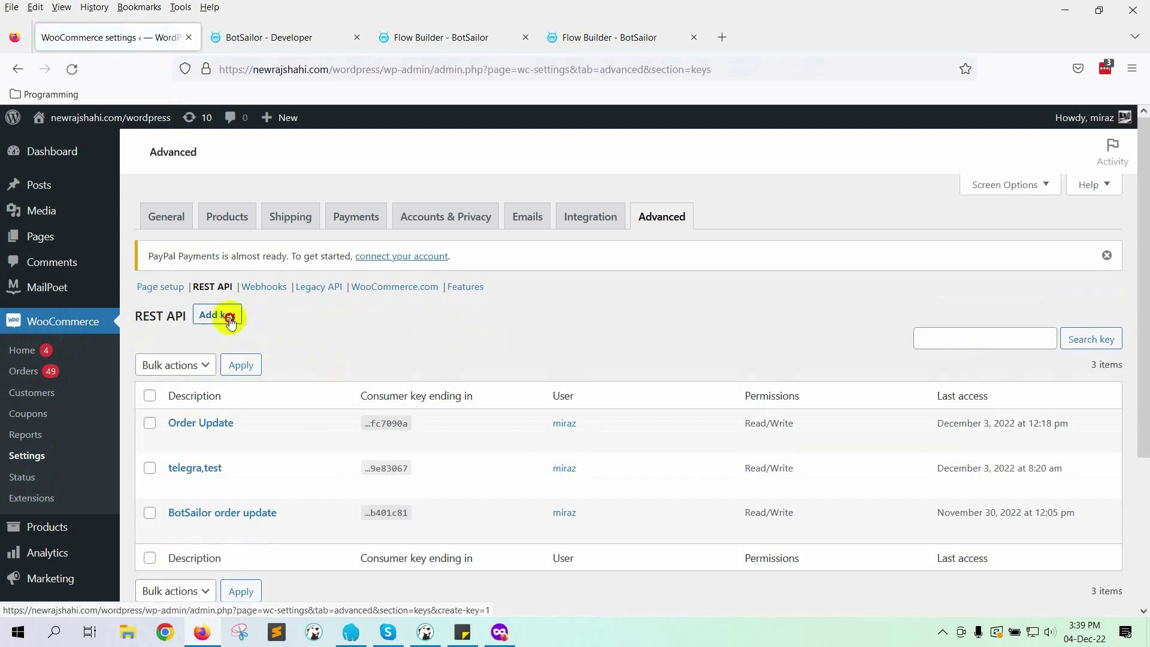
click(229, 316)
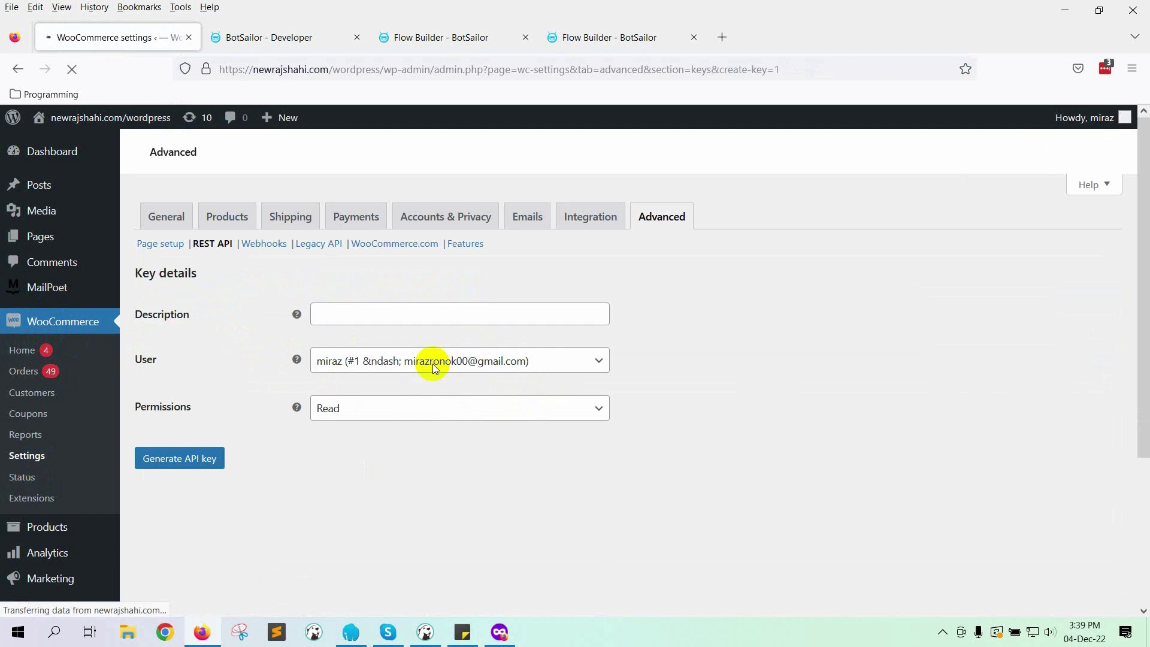
click(428, 354)
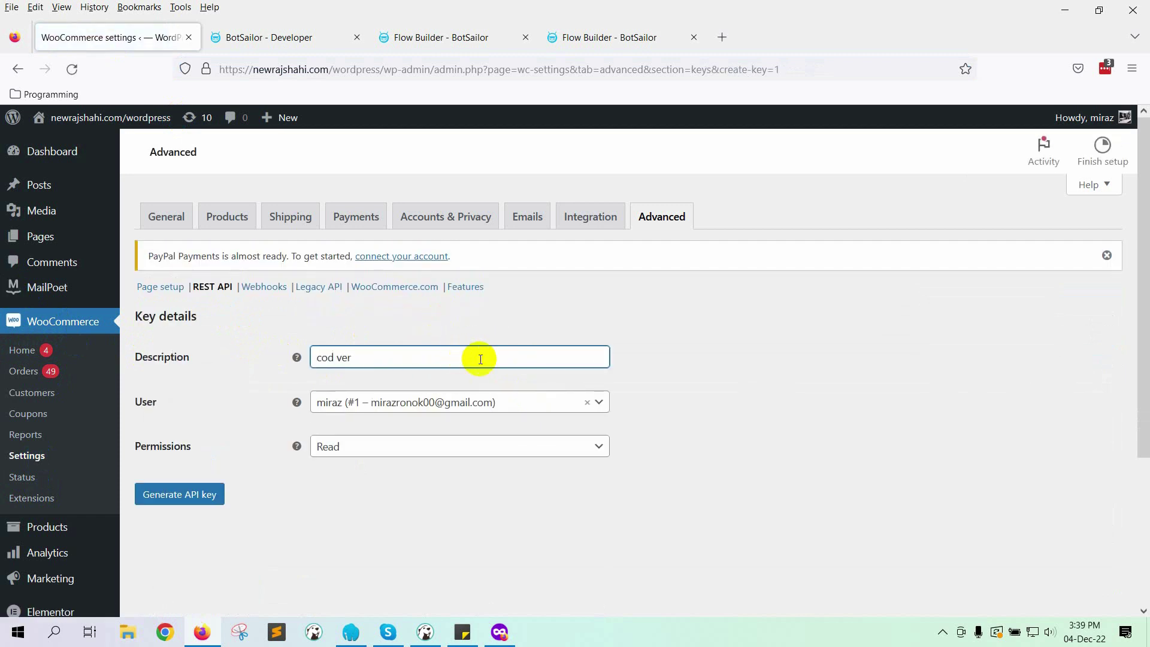
click(477, 447)
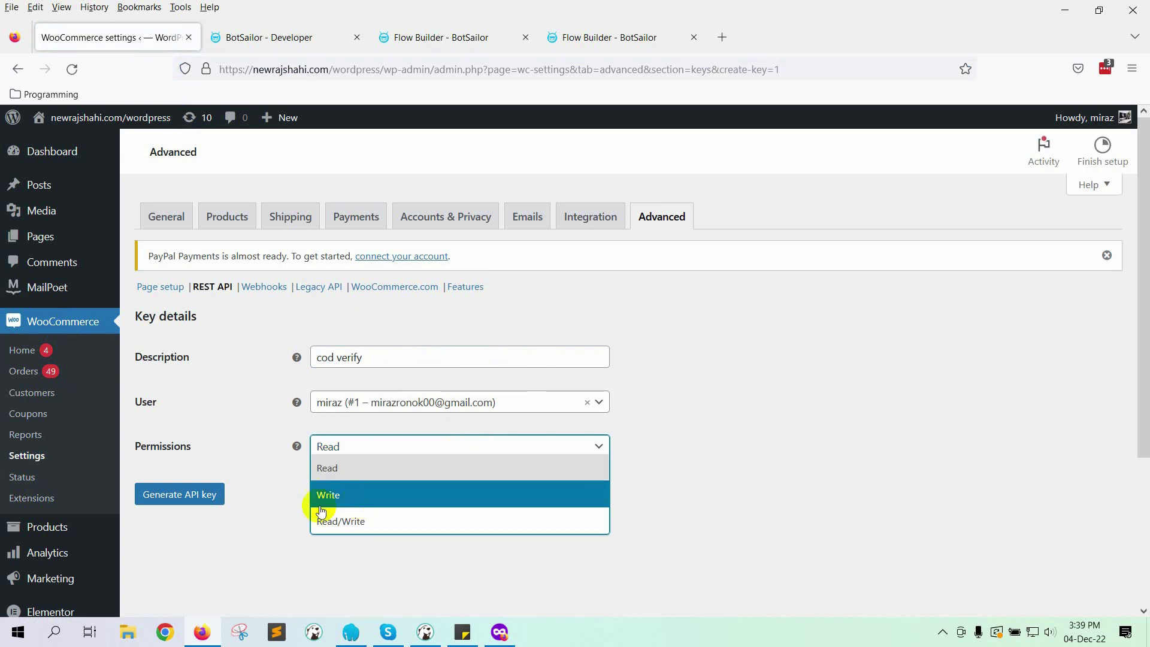
click(371, 520)
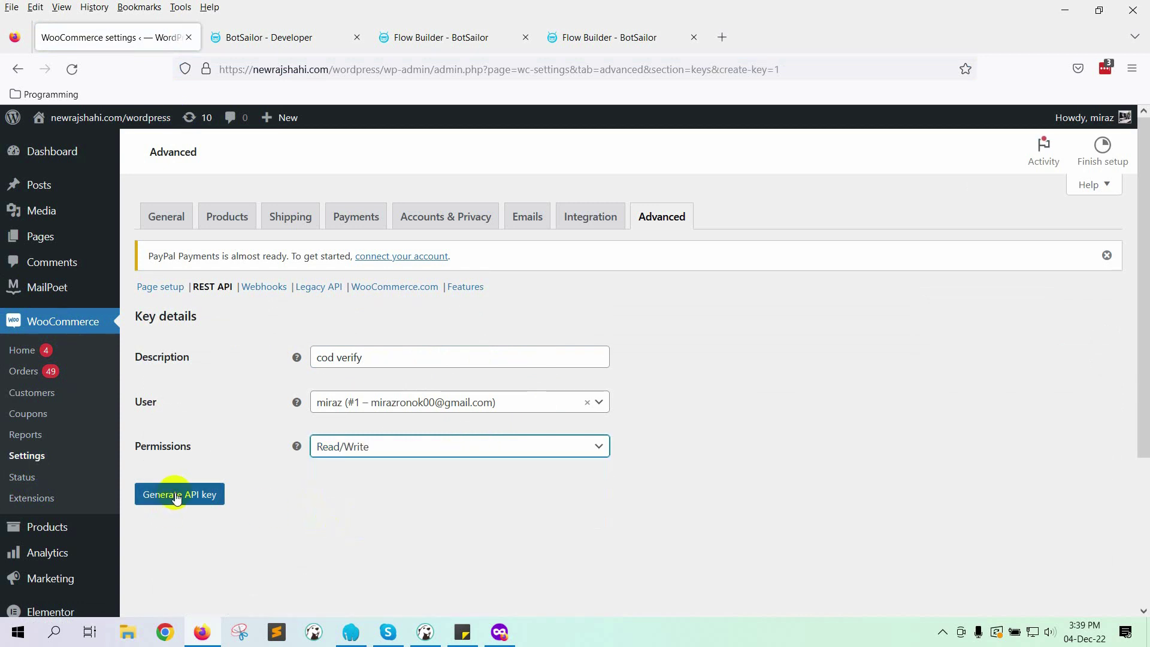
click(178, 497)
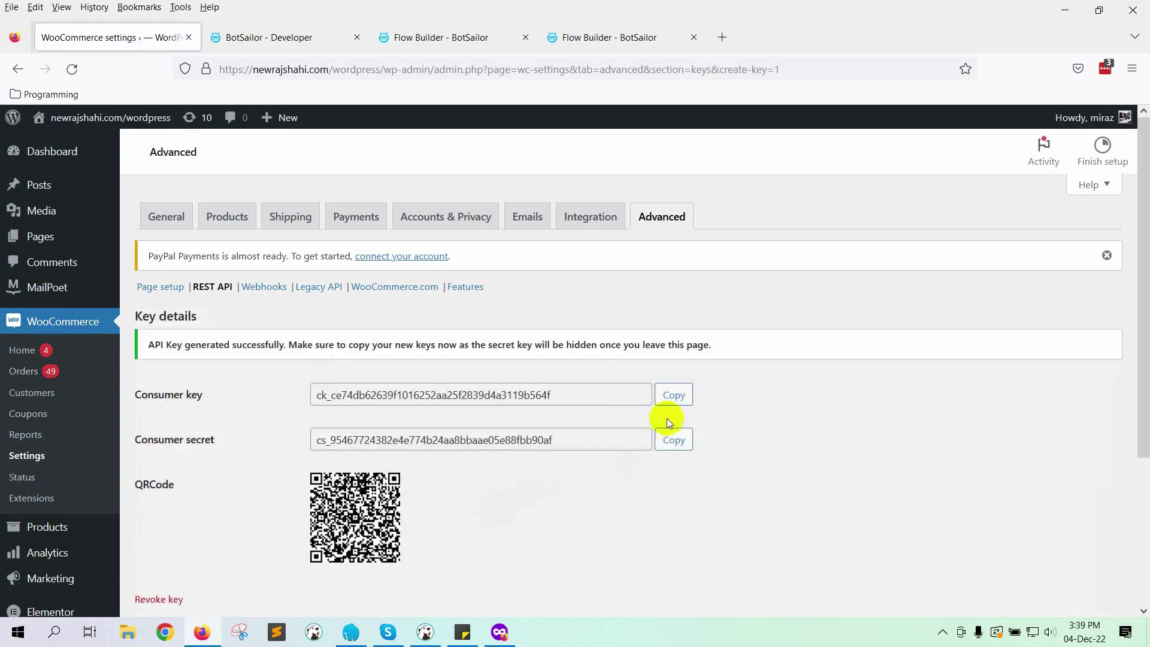
click(681, 398)
Step: Paste the WooCommerce consumer key and consumer secret into the callback form
click(276, 43)
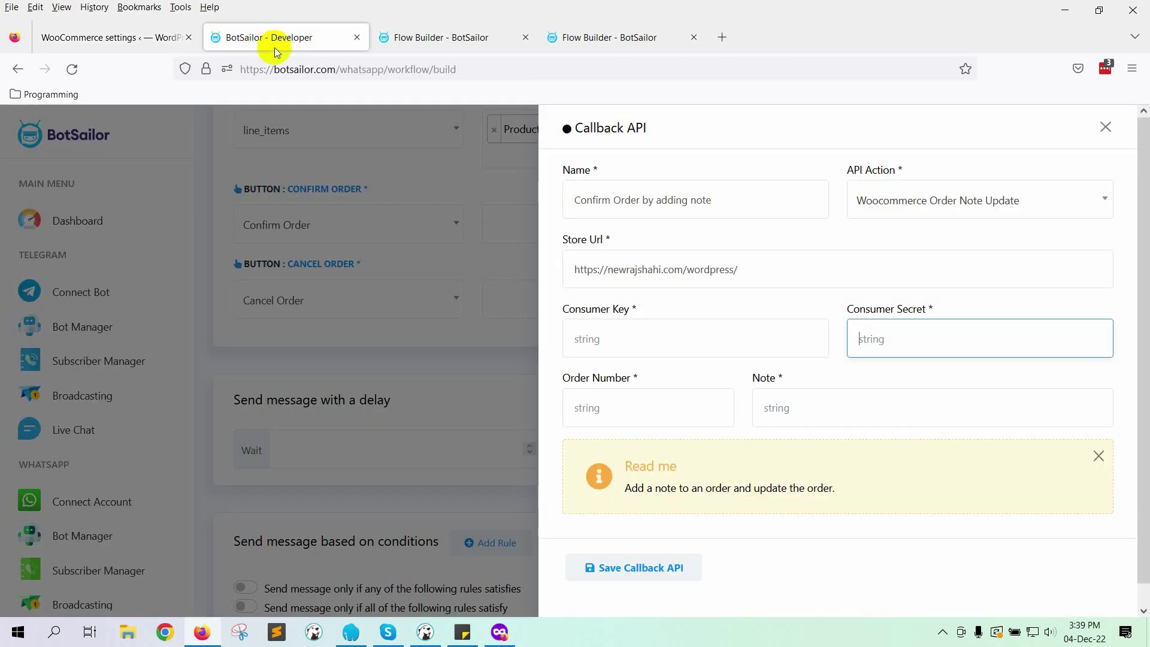
click(683, 349)
key(ctrl+v)
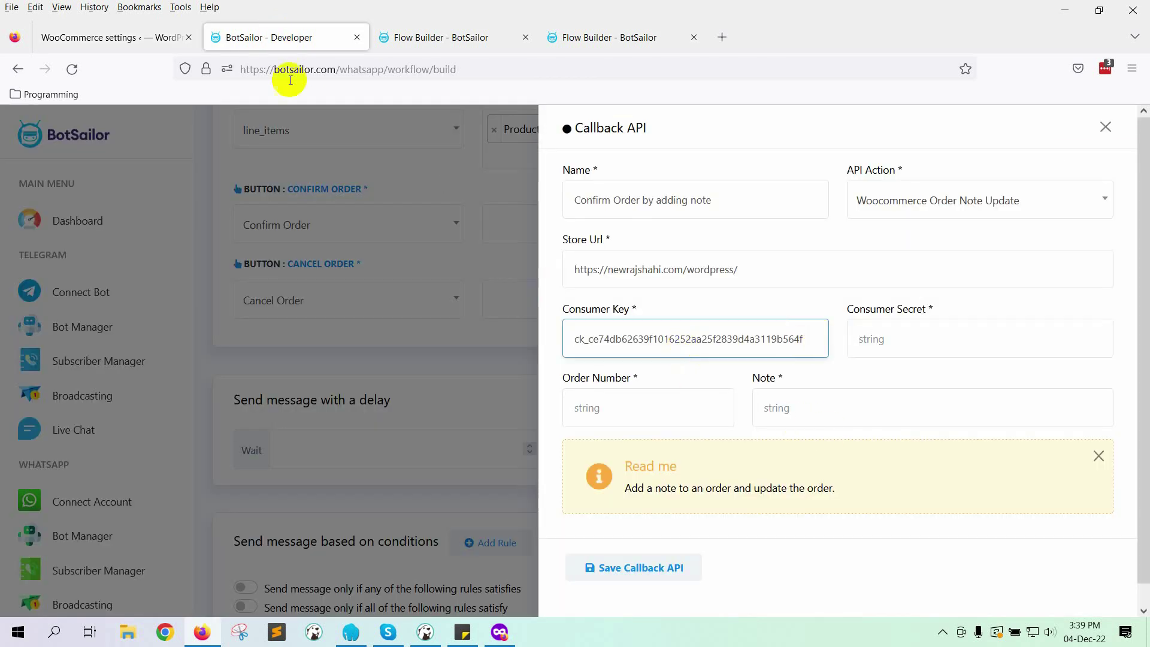
click(144, 38)
click(675, 448)
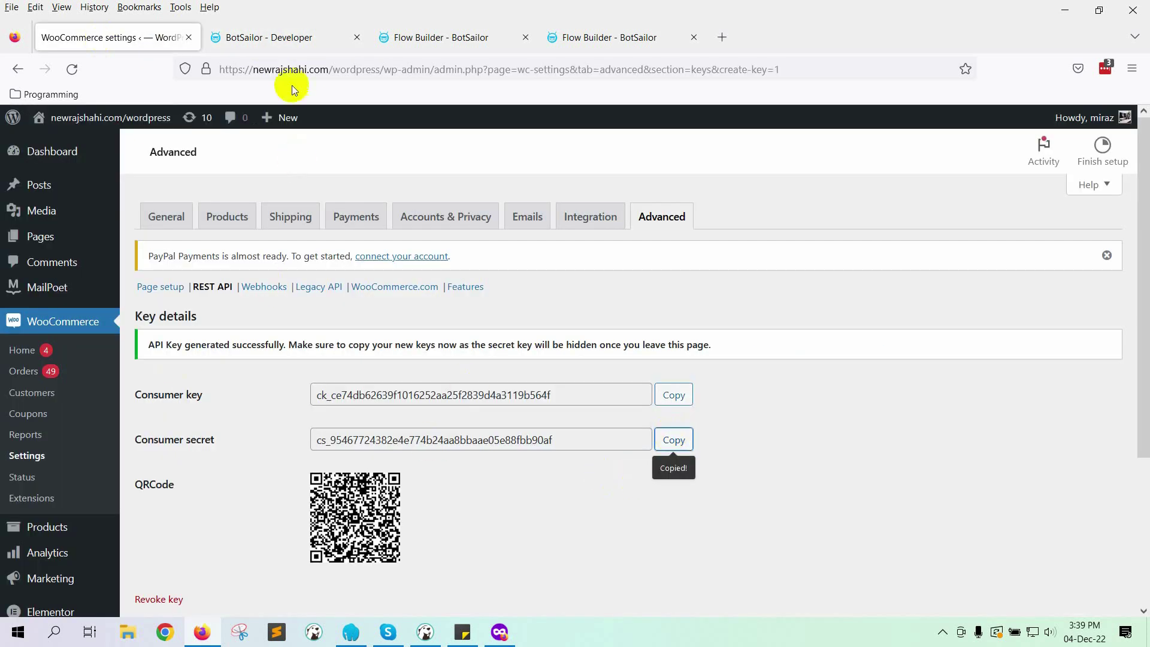
click(277, 37)
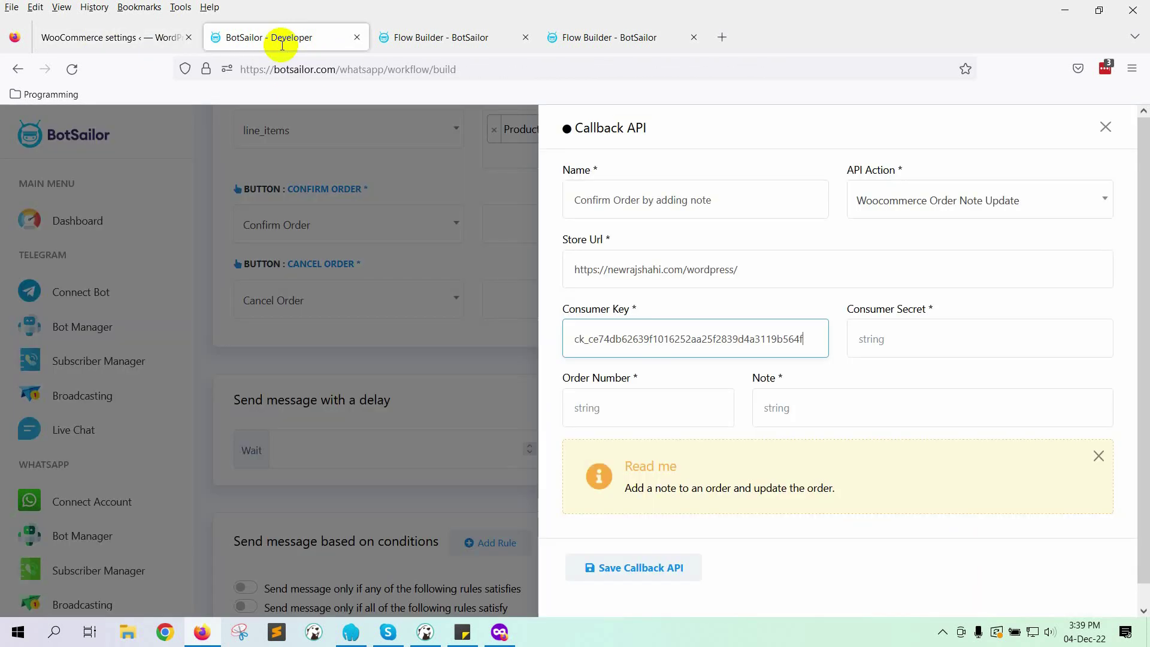
click(902, 343)
key(ctrl+v)
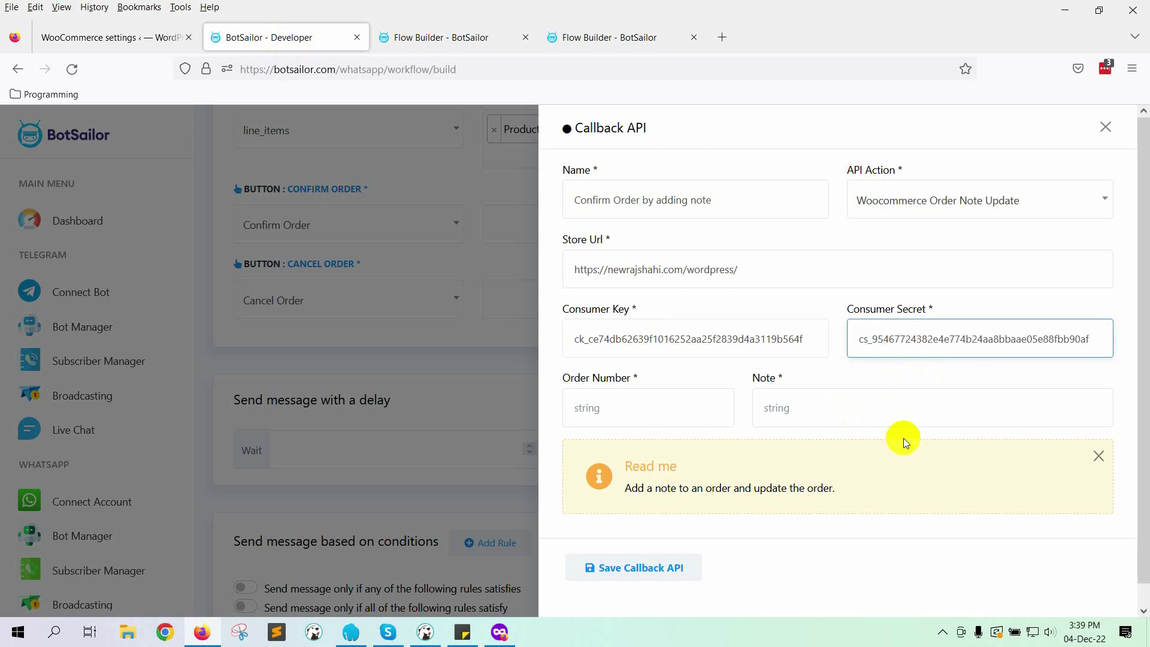
Step: Set Order Number to [id], note 'Buyer has confirmed the order by WhatsApp.', and save the callback
scroll(646, 414, down, 1)
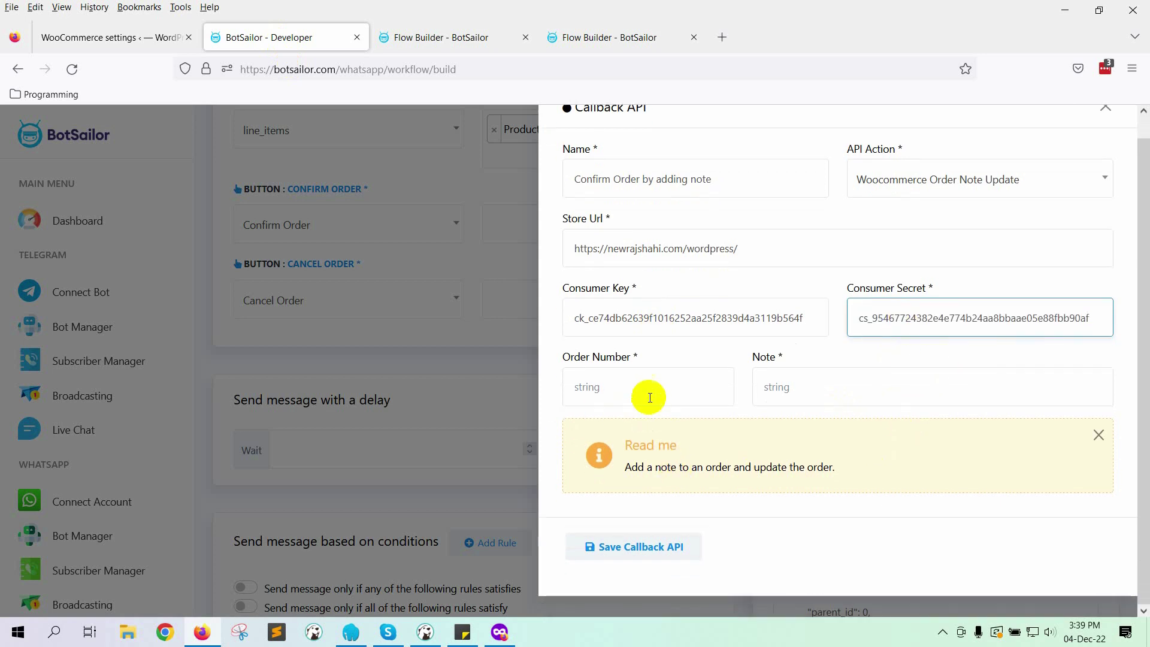
click(653, 390)
text(id)
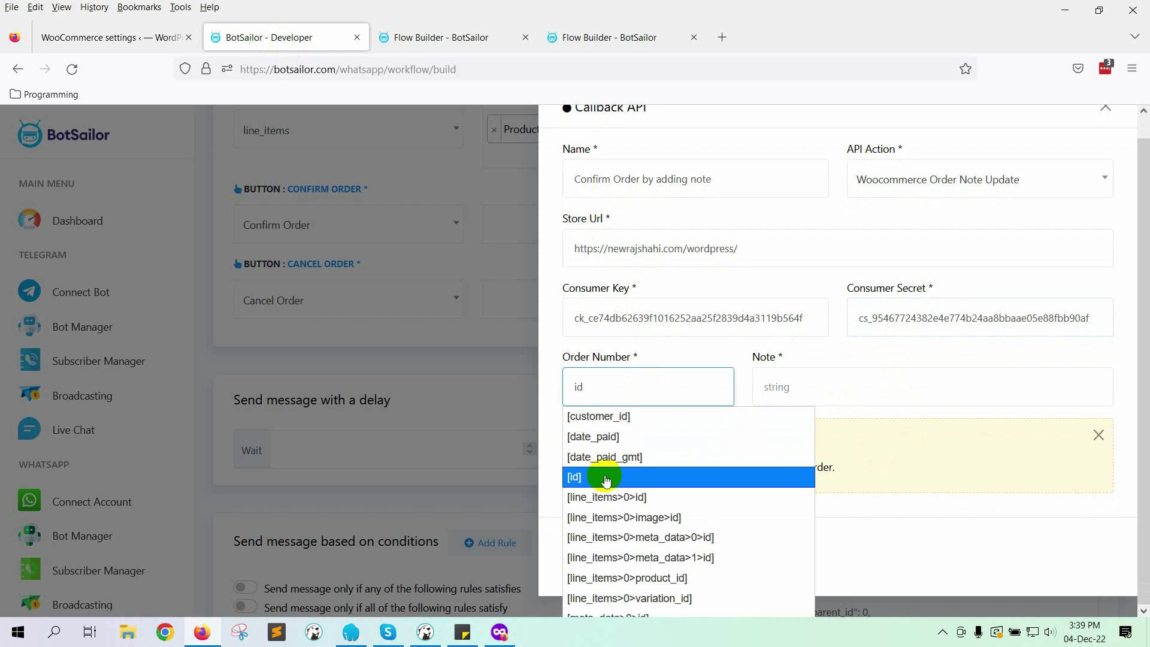
click(606, 477)
click(819, 384)
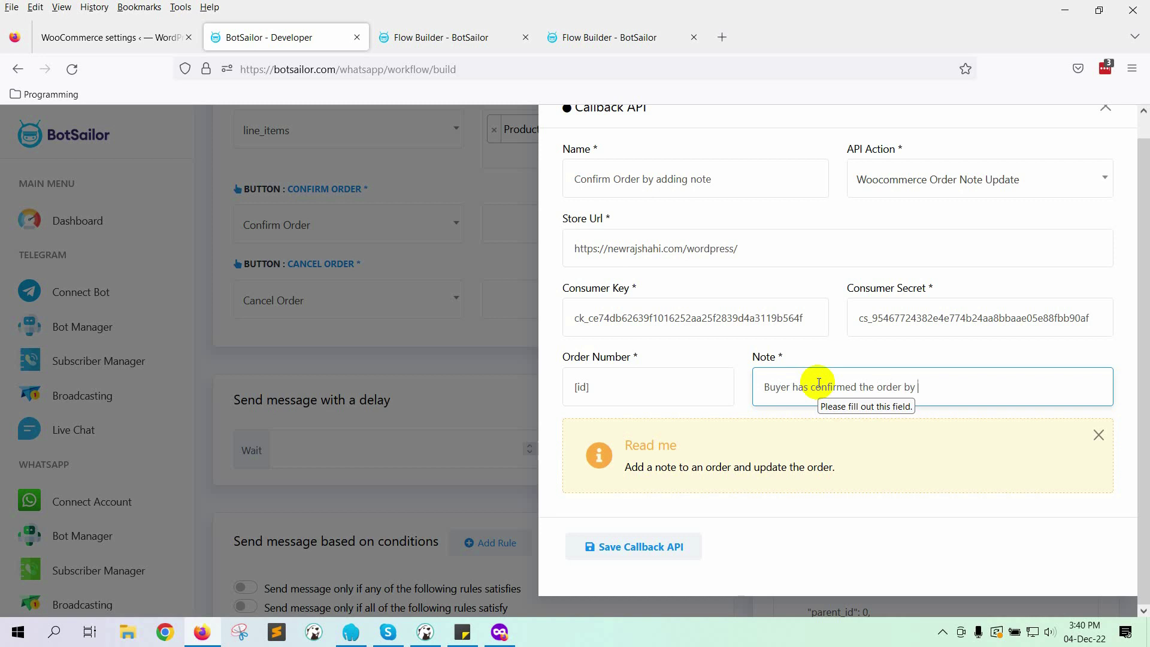
key(ctrl+v)
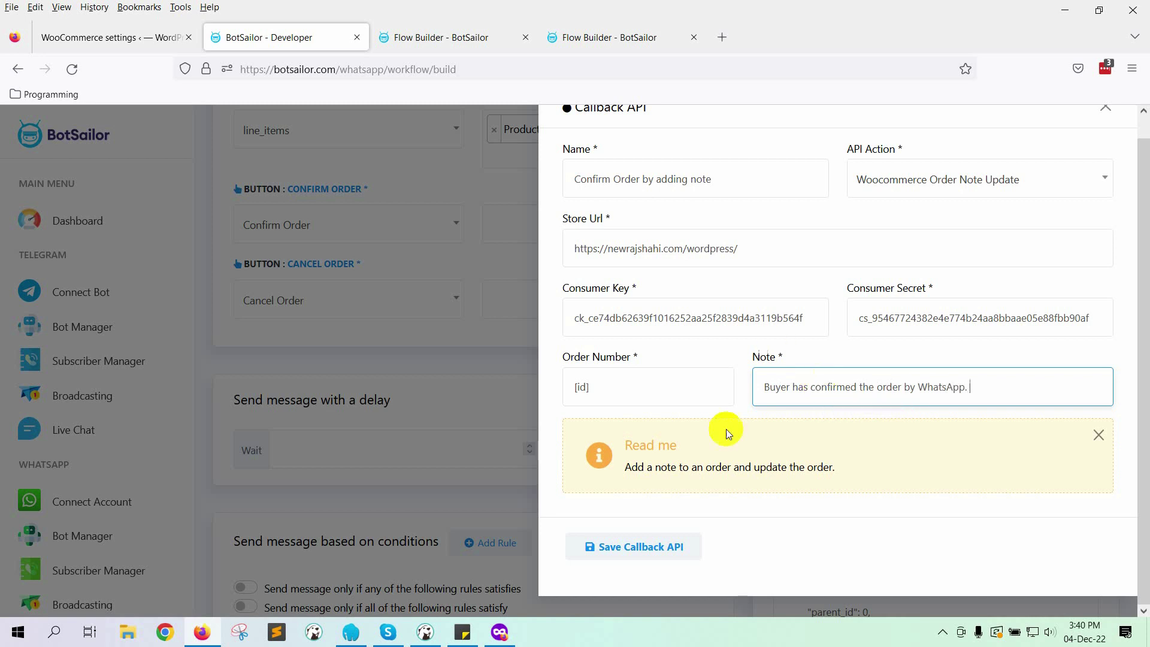
click(638, 545)
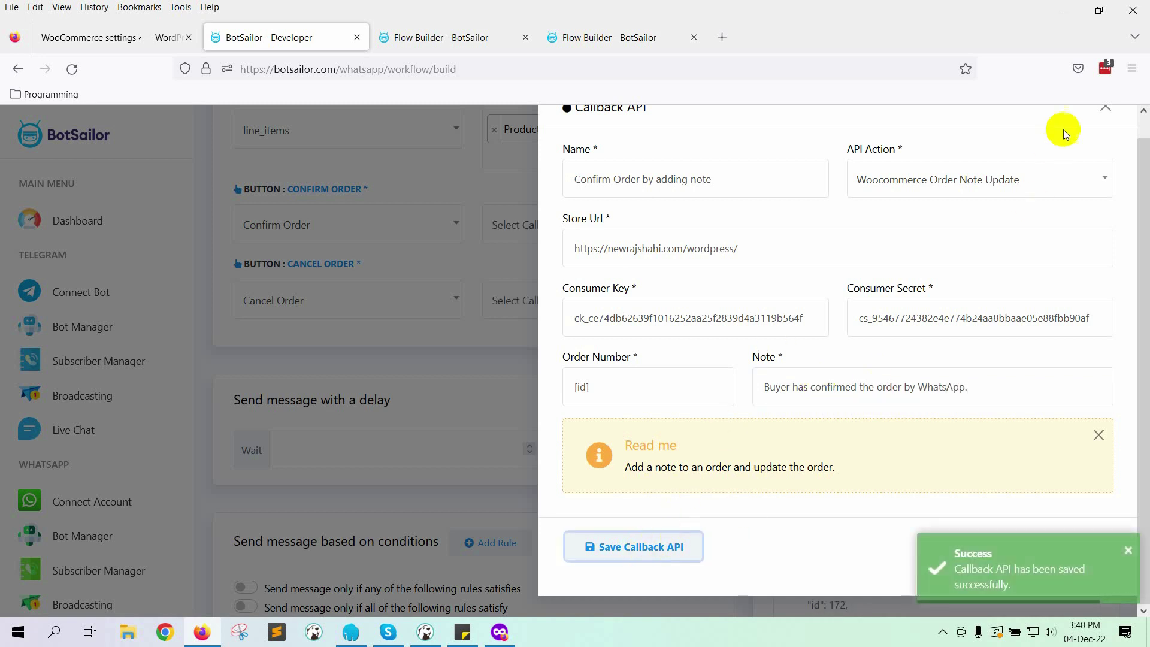
click(1102, 111)
Step: Link Confirm Order to the note callback, then start a Cancel callback using Woocommerce Order Cancel
click(572, 227)
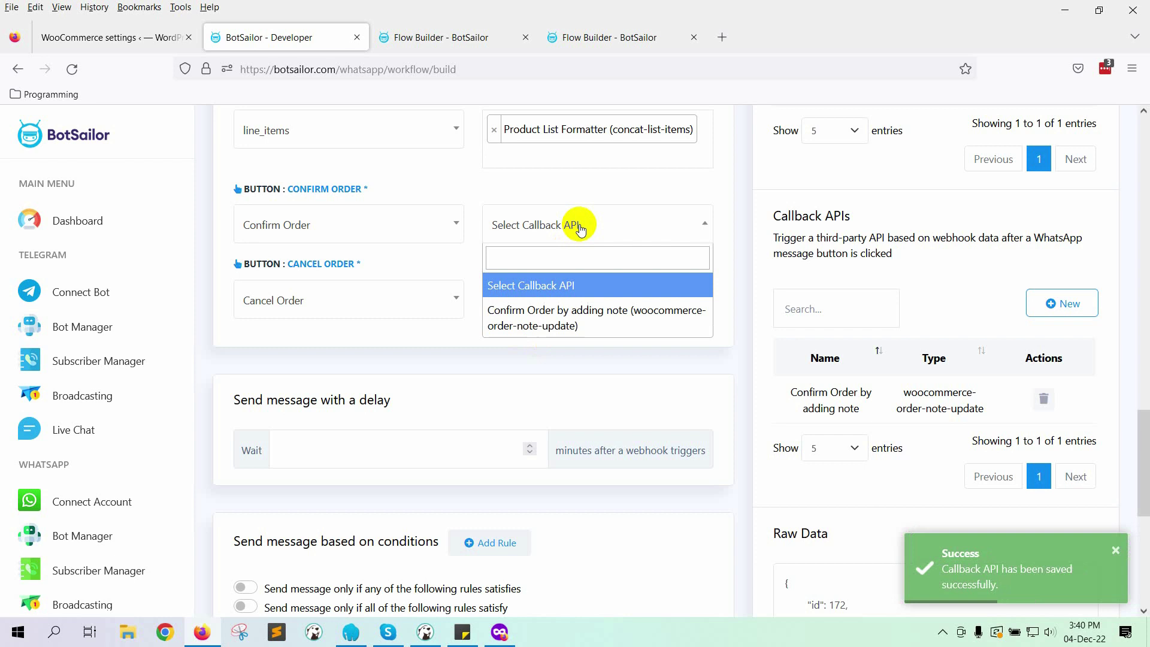
click(530, 340)
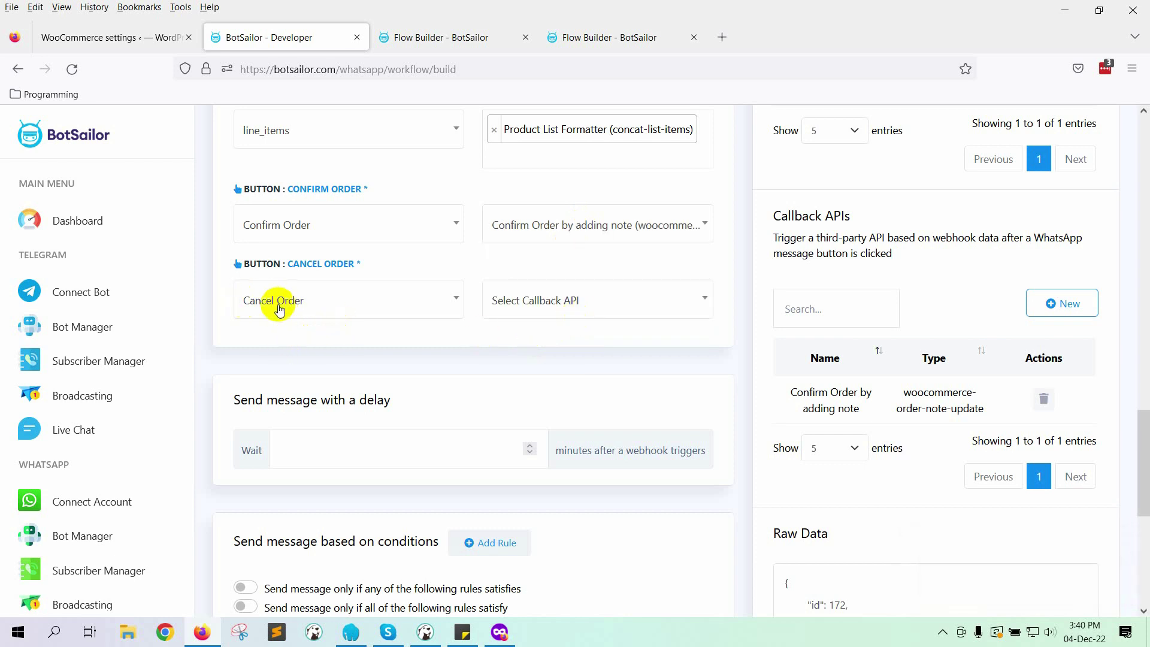
click(1066, 303)
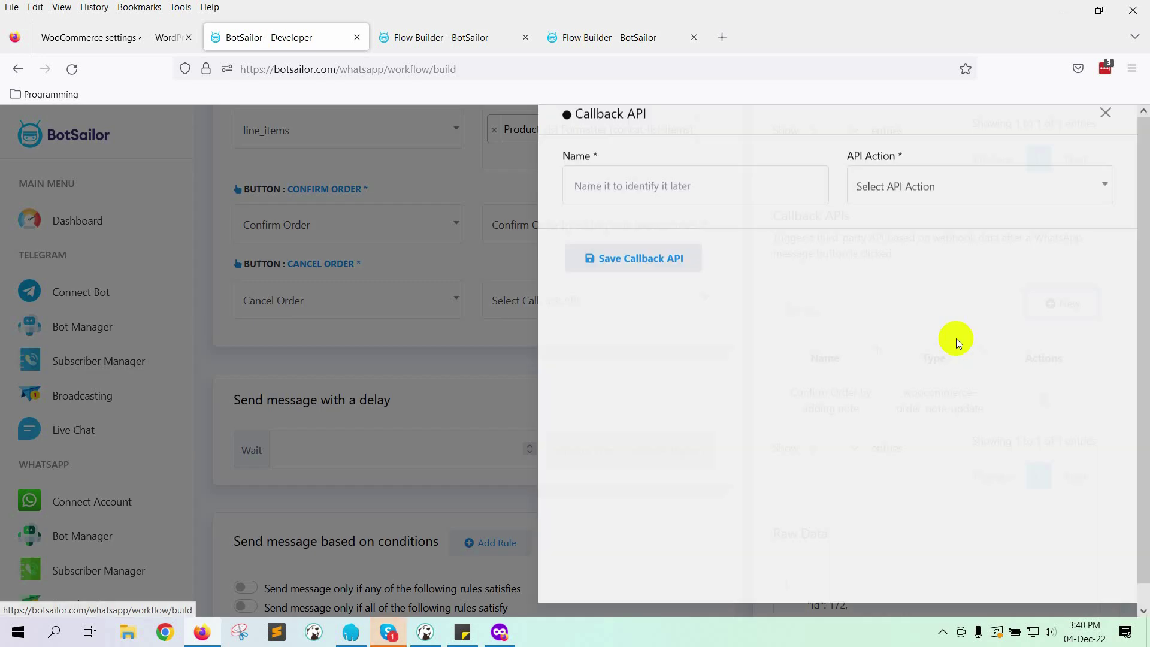
click(704, 189)
text(CancelOrderWooCommerce)
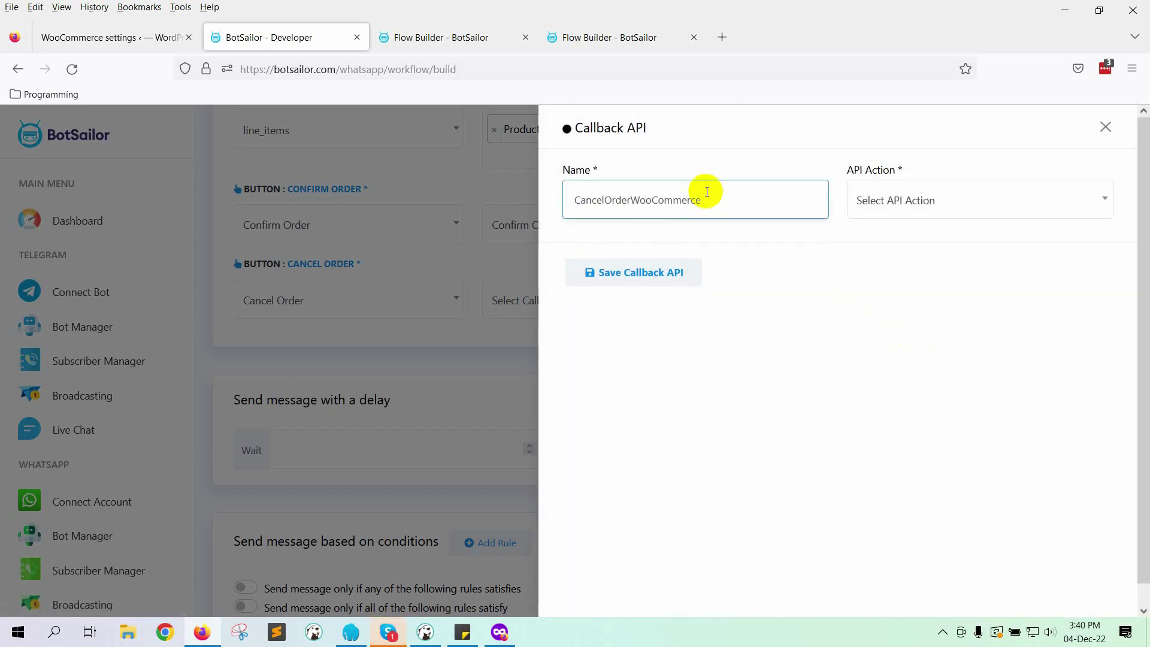
click(917, 206)
scroll(934, 324, down, 1)
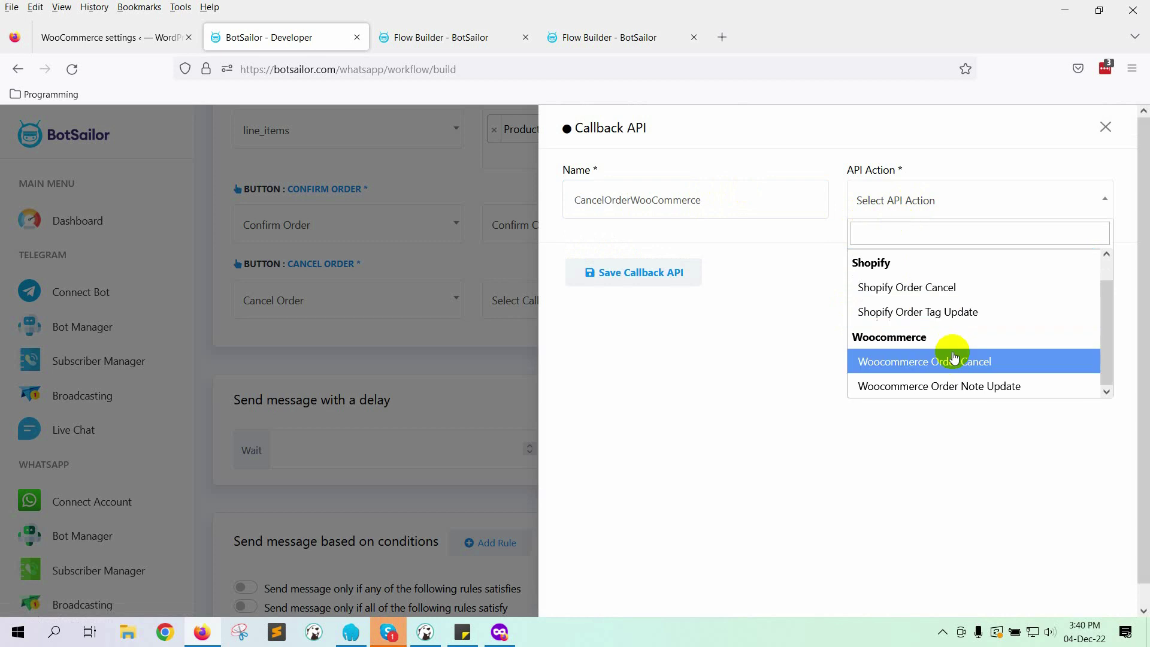
click(983, 362)
Step: Fill in the store URL and paste the WooCommerce consumer key and secret
click(602, 284)
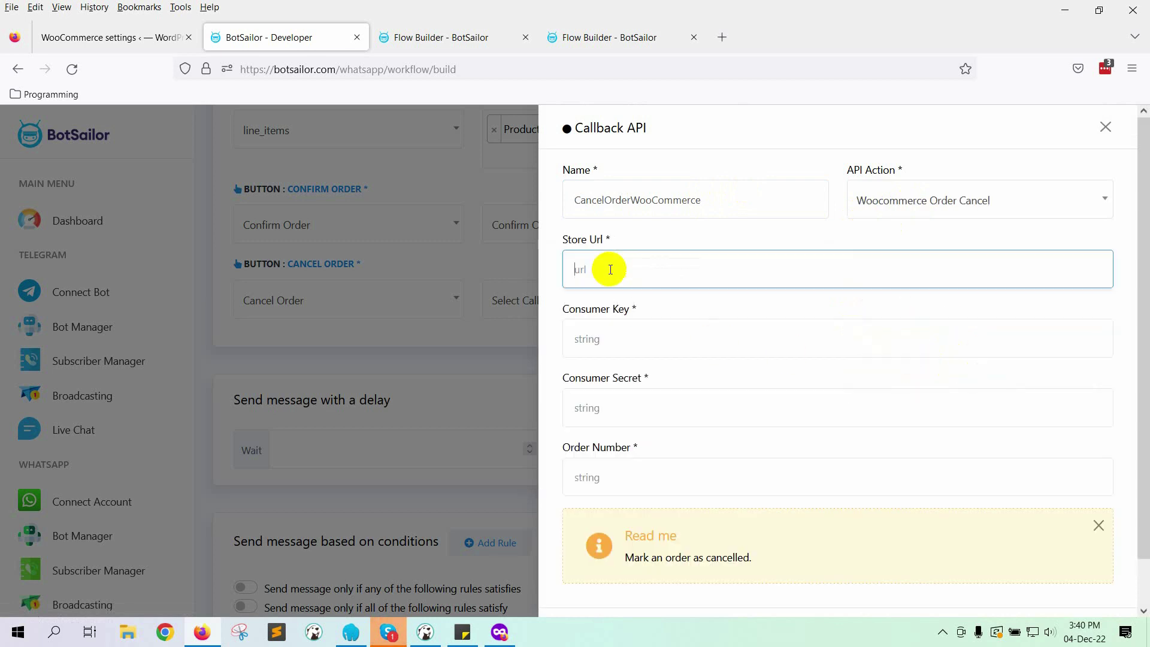
click(672, 291)
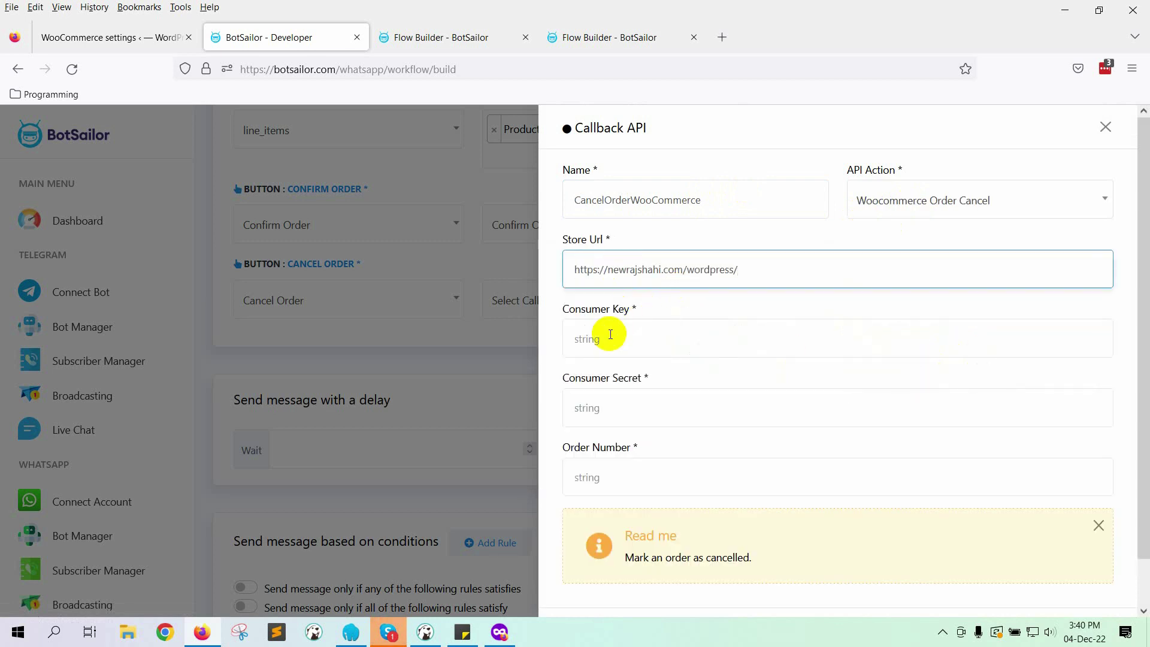
click(103, 47)
click(673, 395)
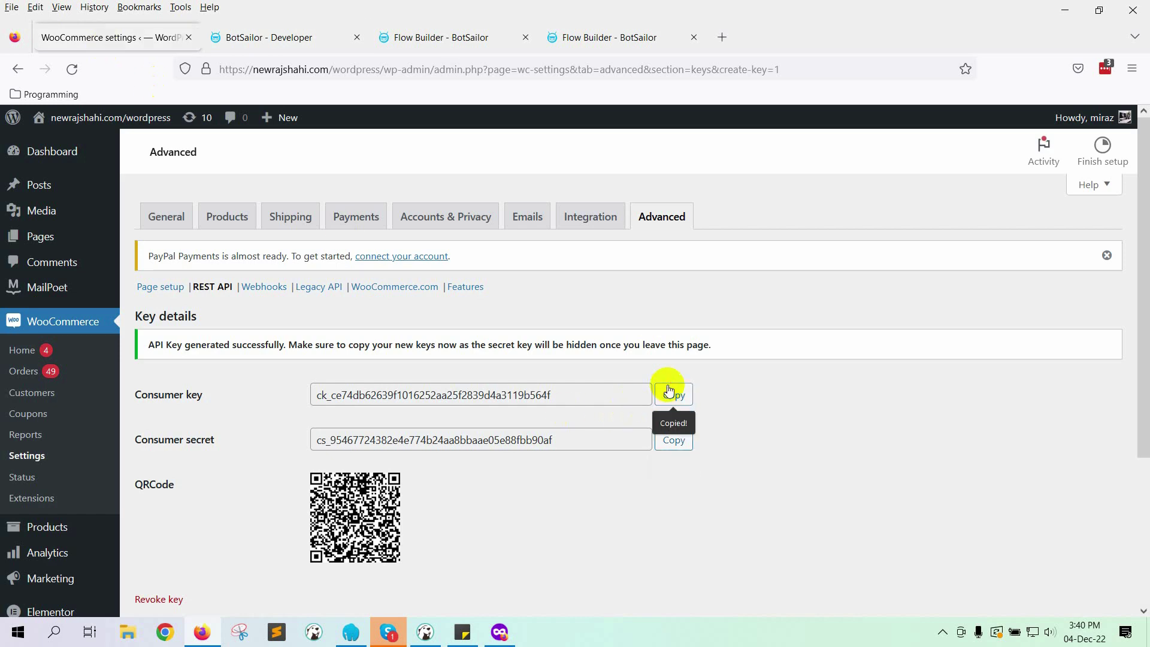
click(270, 37)
click(623, 333)
key(ctrl+v)
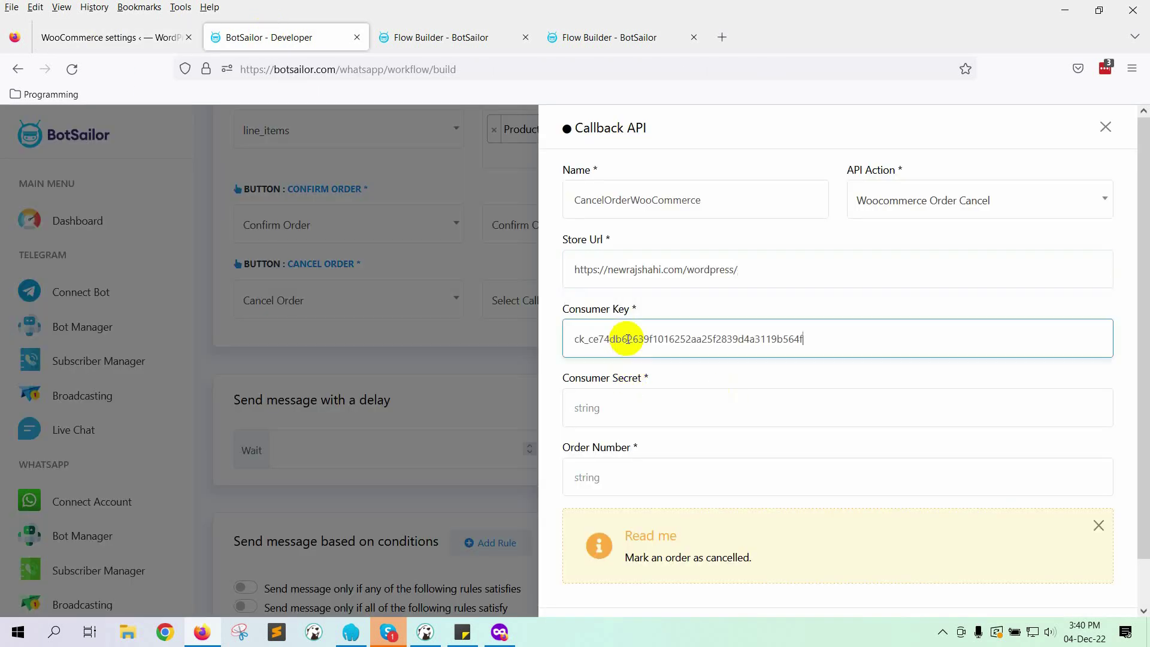
click(114, 43)
click(673, 440)
click(269, 37)
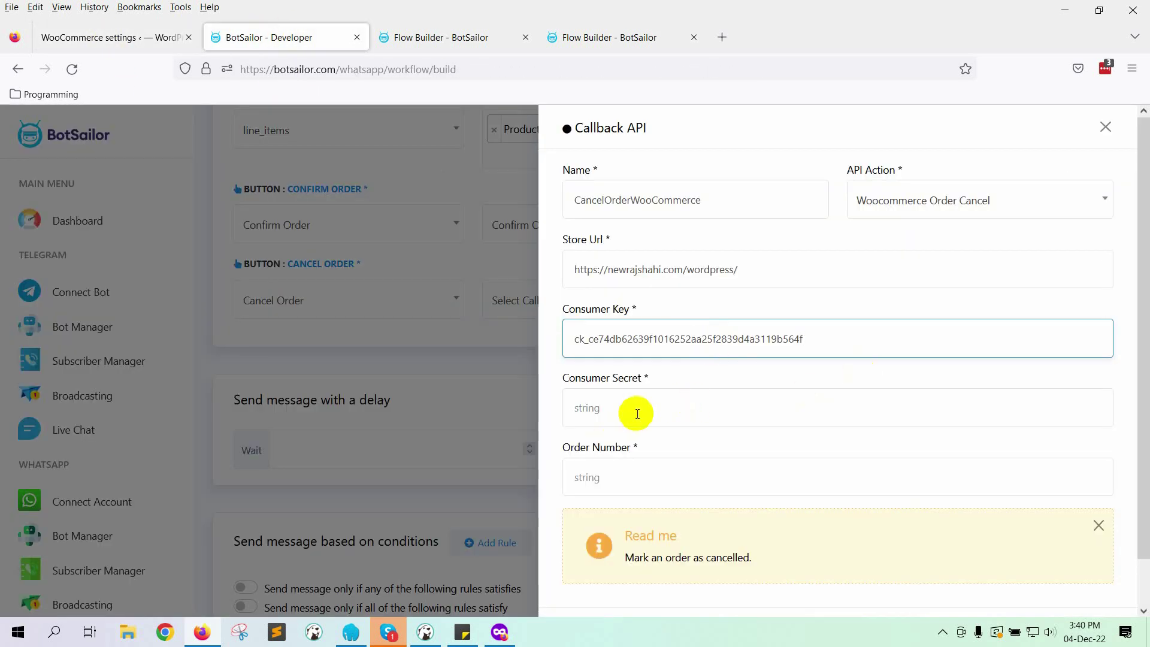
click(818, 390)
key(ctrl+v)
Step: Set Order Number to [id] and save the CancelOrderWooCommerce callback API
scroll(827, 384, down, 1)
click(637, 439)
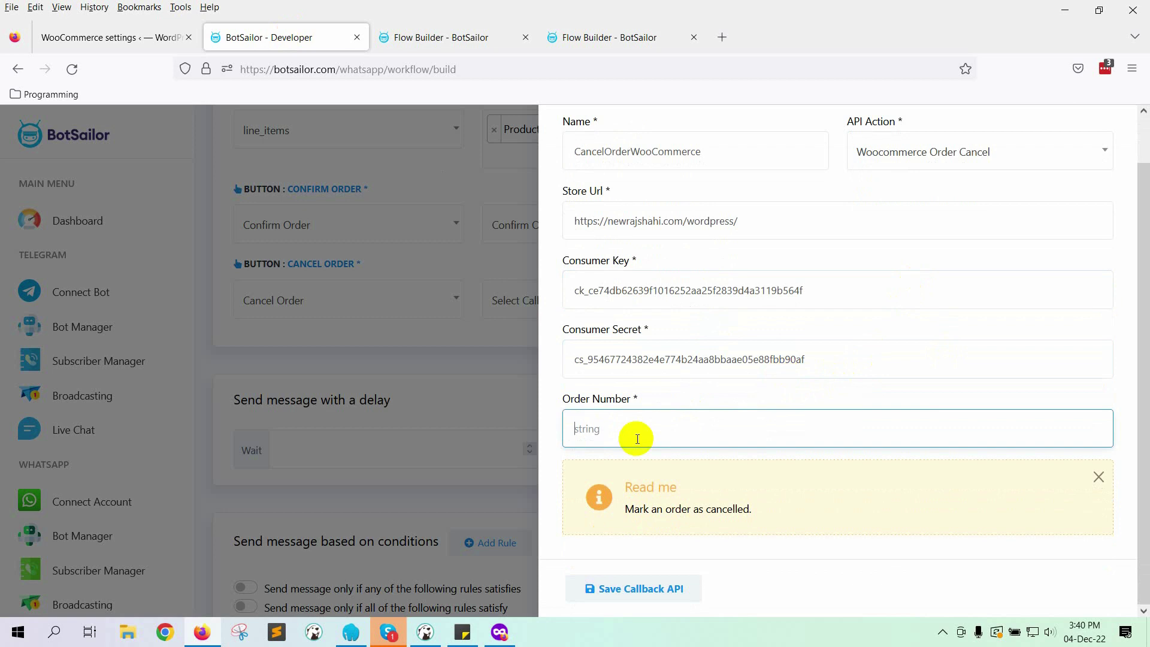
text(id)
click(637, 519)
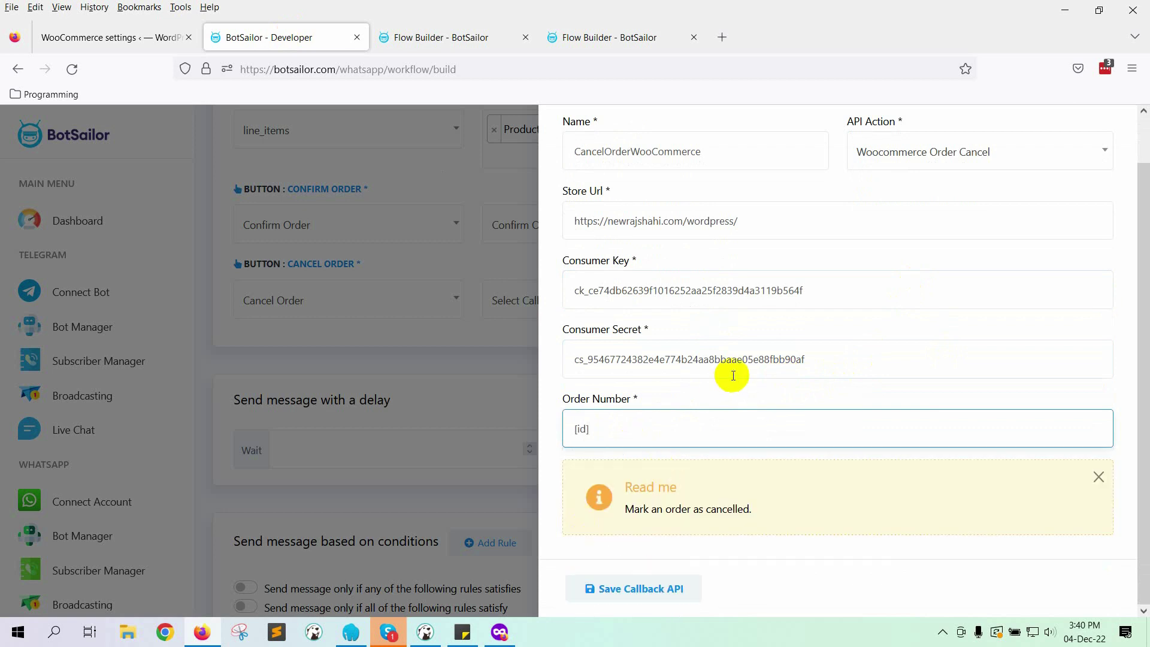
click(640, 587)
scroll(1109, 165, up, 1)
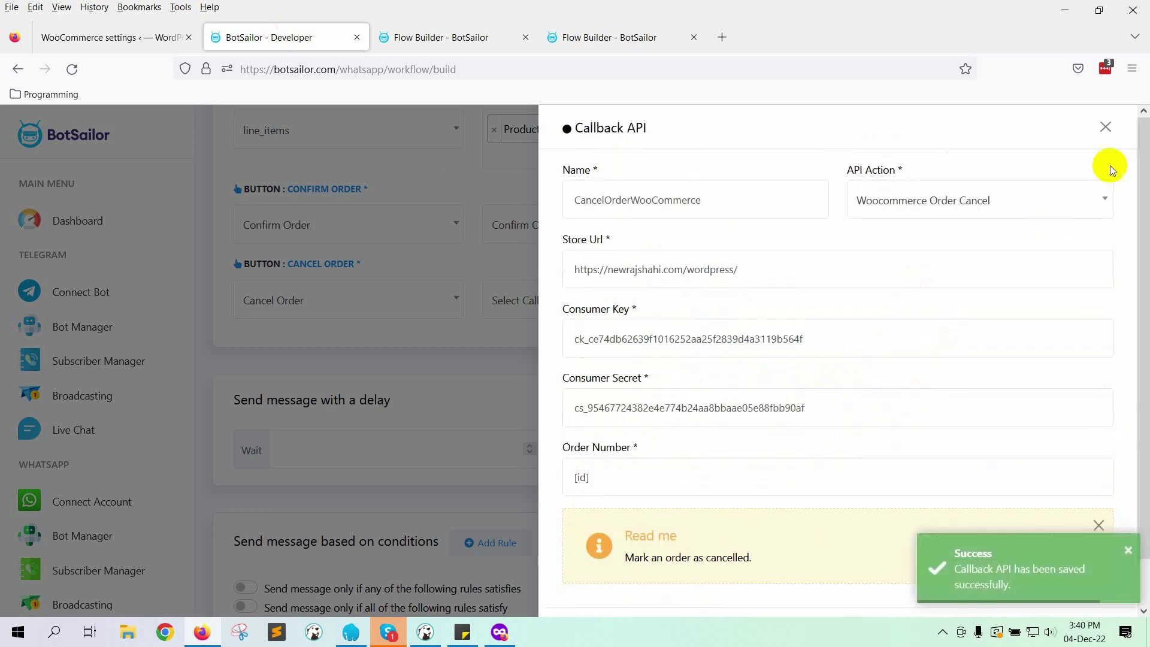
click(1106, 129)
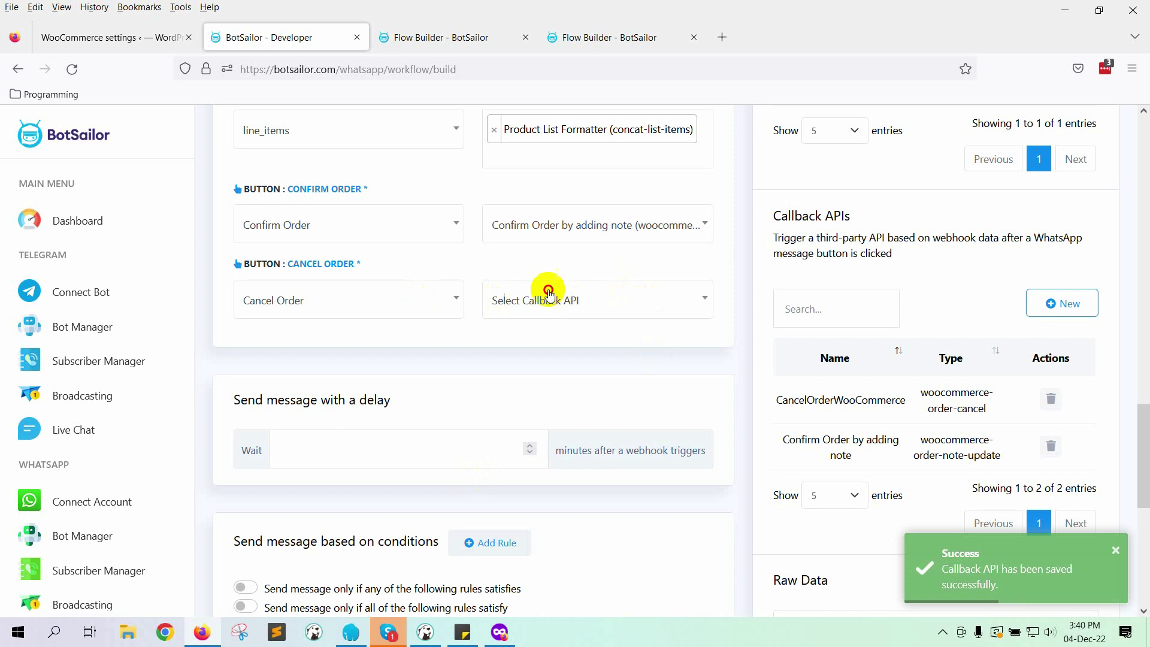
click(539, 297)
Step: Link Cancel Order to CancelOrderWooCommerce and find the payment_method field in the raw data
click(552, 432)
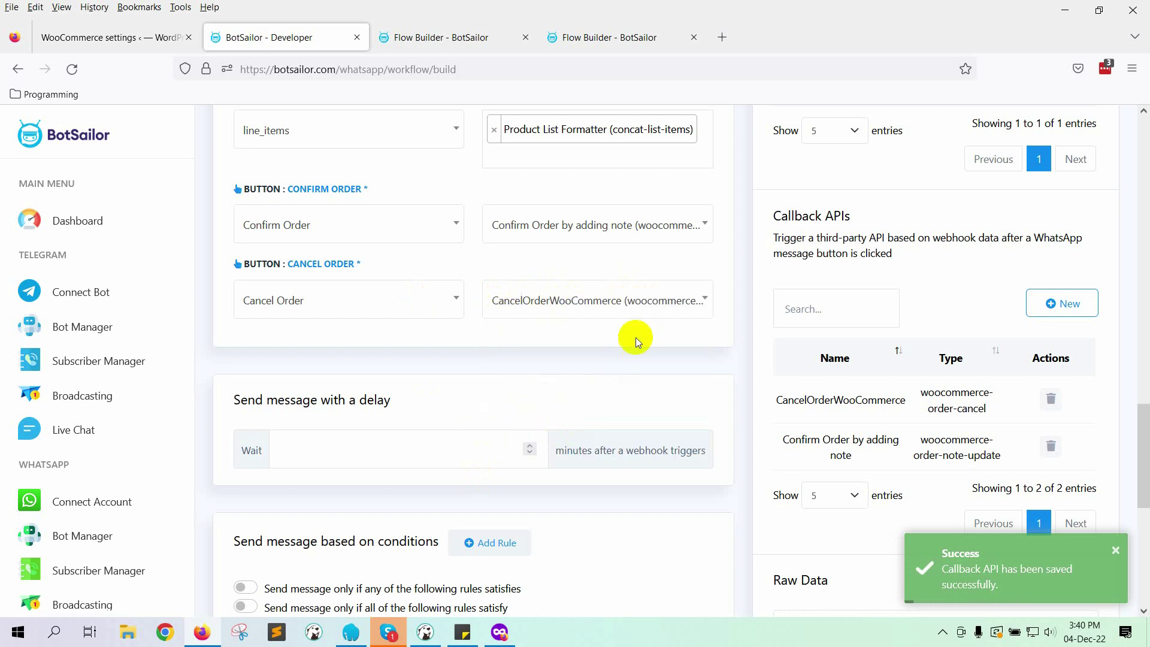
scroll(635, 337, down, 2)
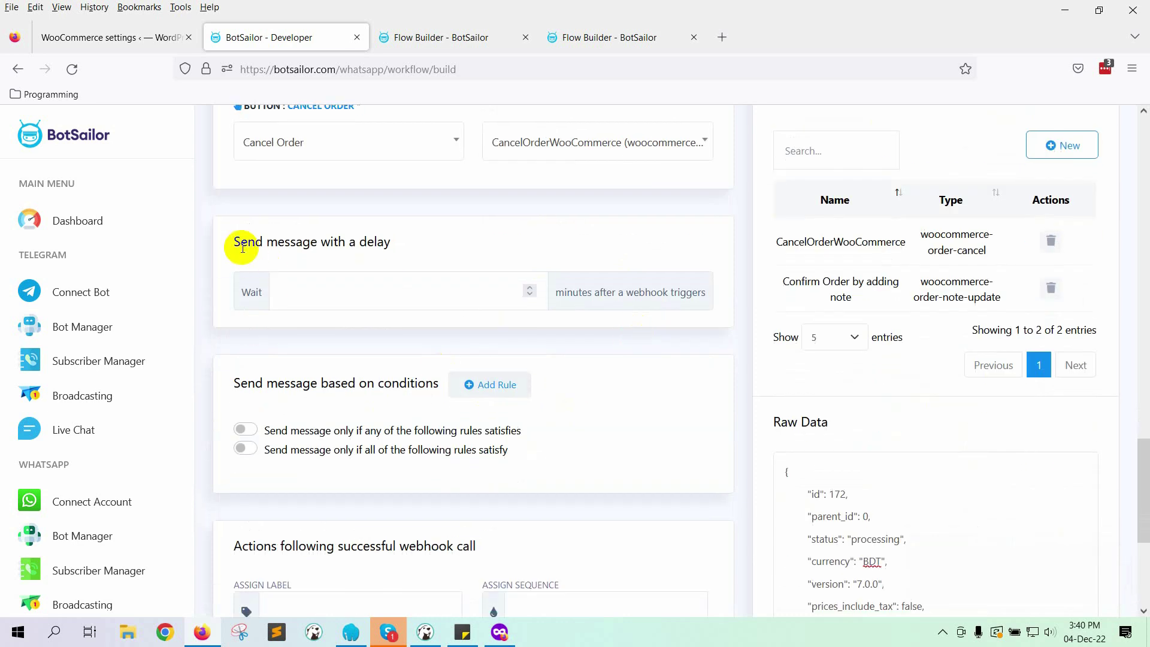
drag(240, 242, 427, 246)
click(367, 239)
scroll(449, 429, down, 2)
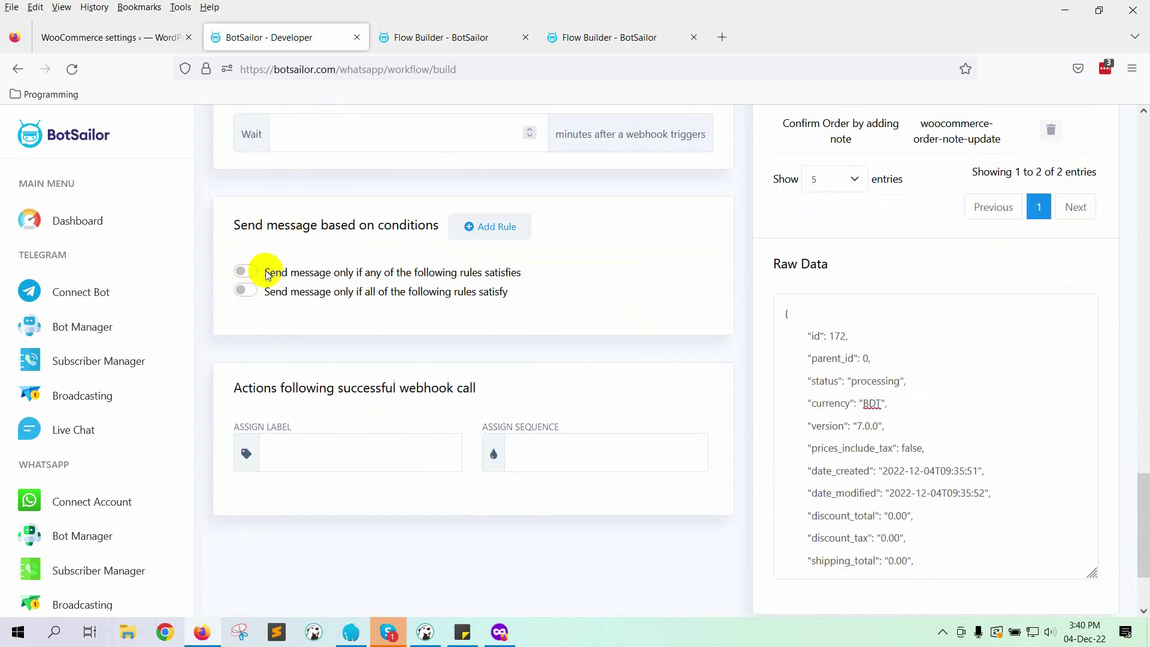
scroll(844, 419, down, 5)
scroll(844, 419, down, 2)
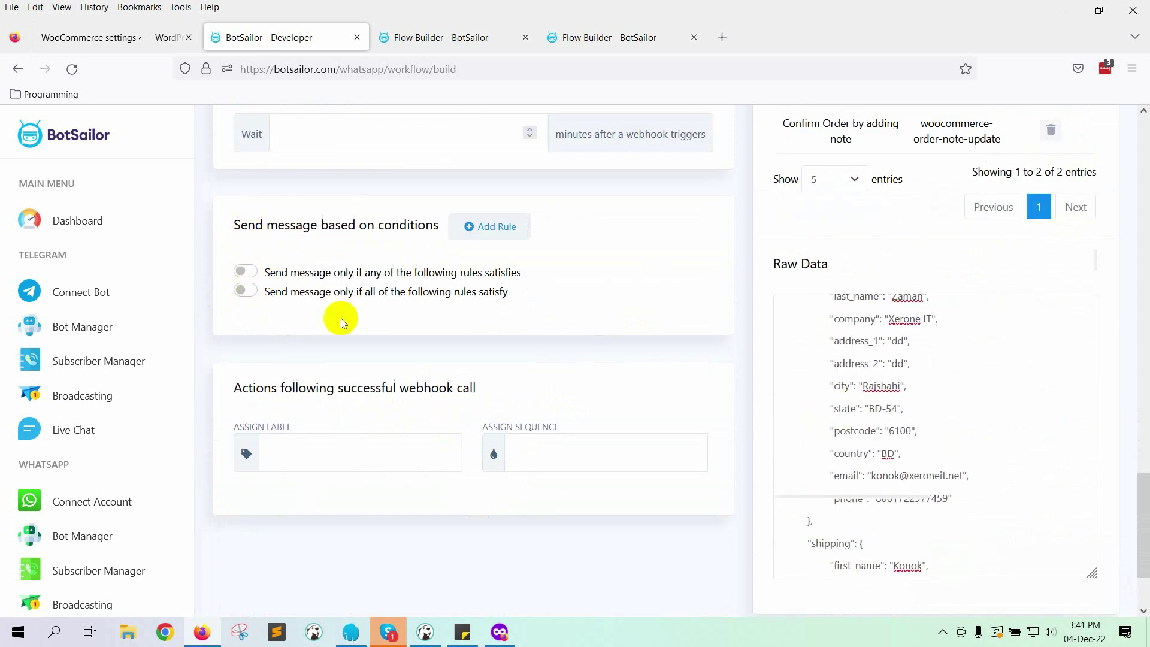
scroll(855, 429, down, 5)
scroll(877, 428, down, 3)
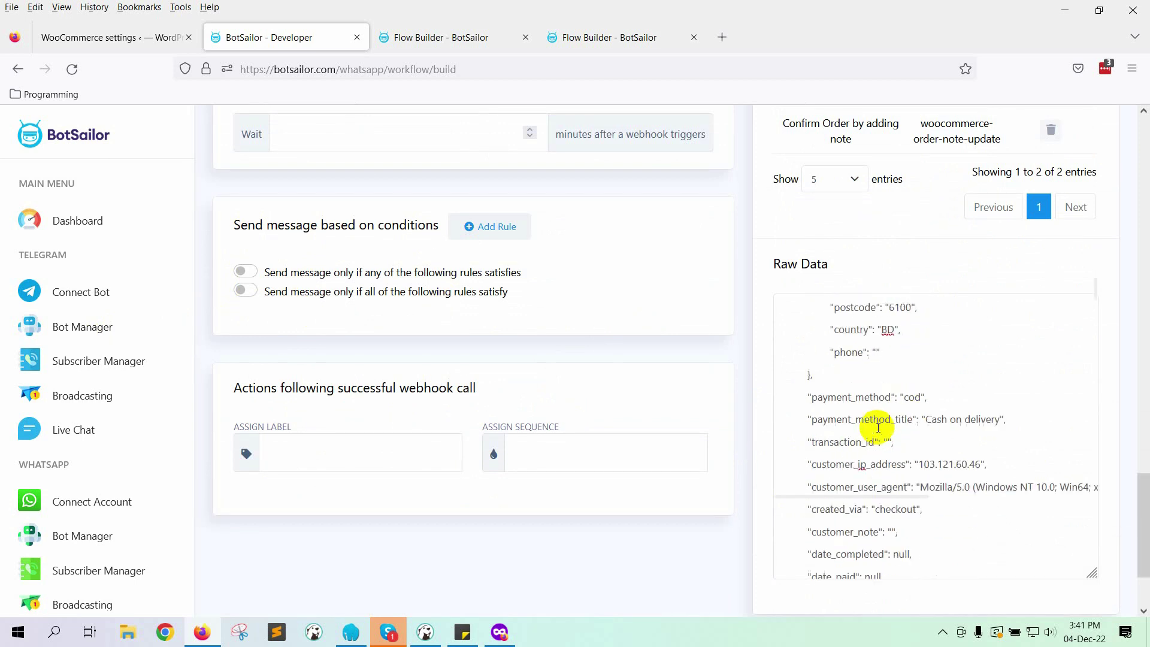
double_click(832, 339)
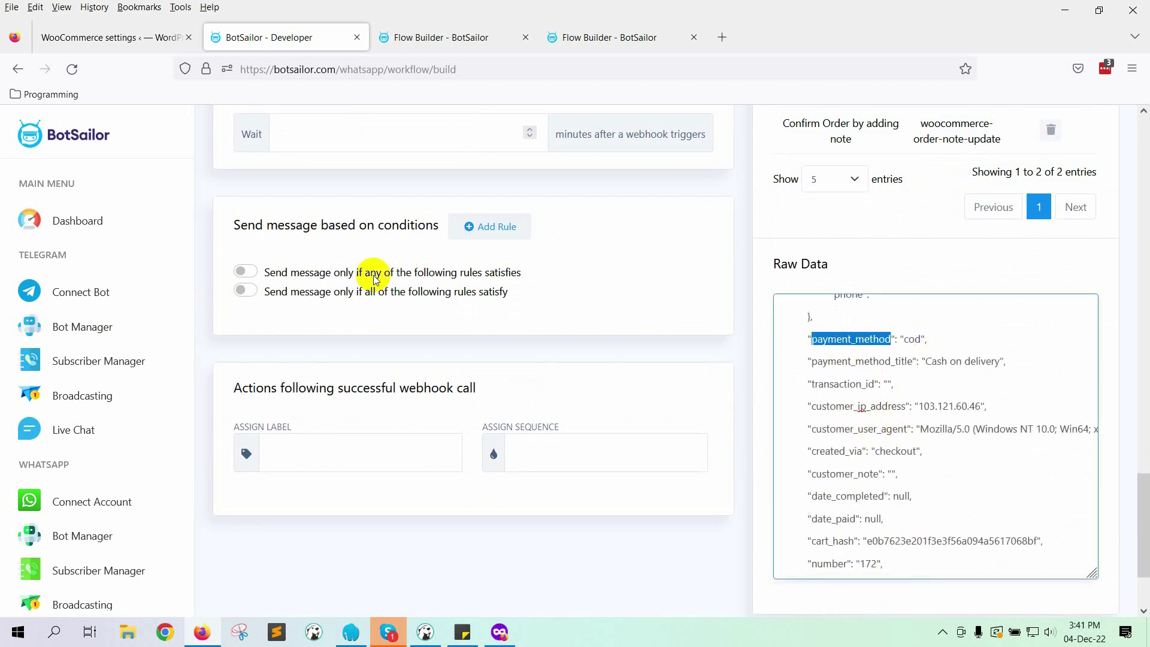
Step: Add an any-of rule: payment_method : cod Equal (=) value cod
click(299, 281)
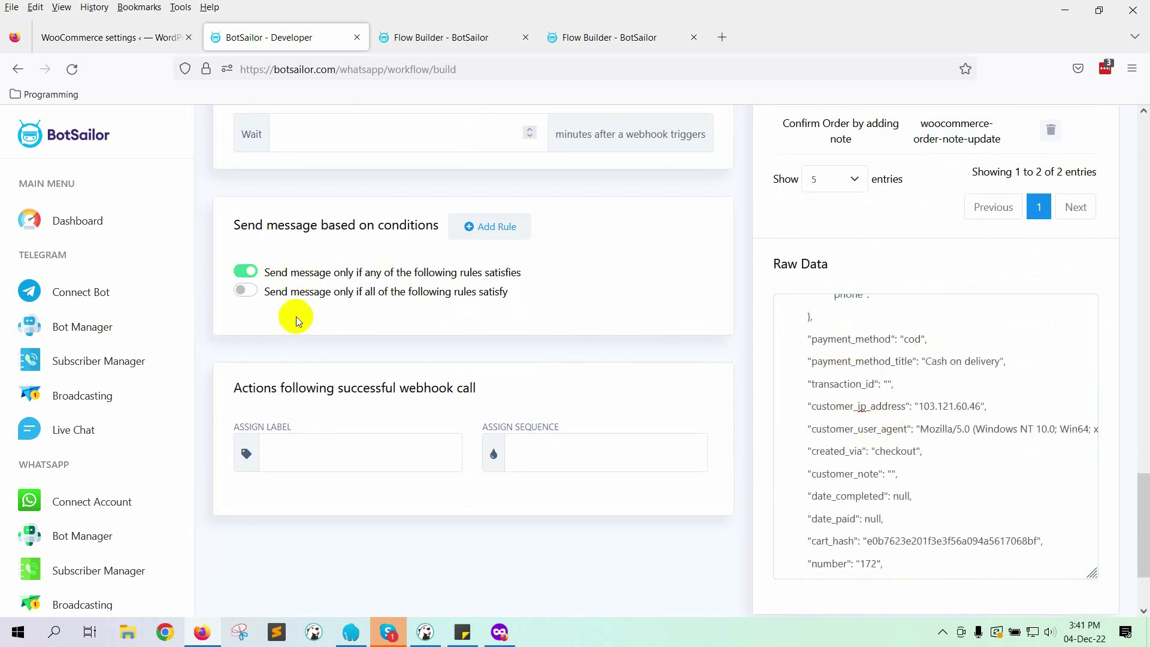
click(488, 226)
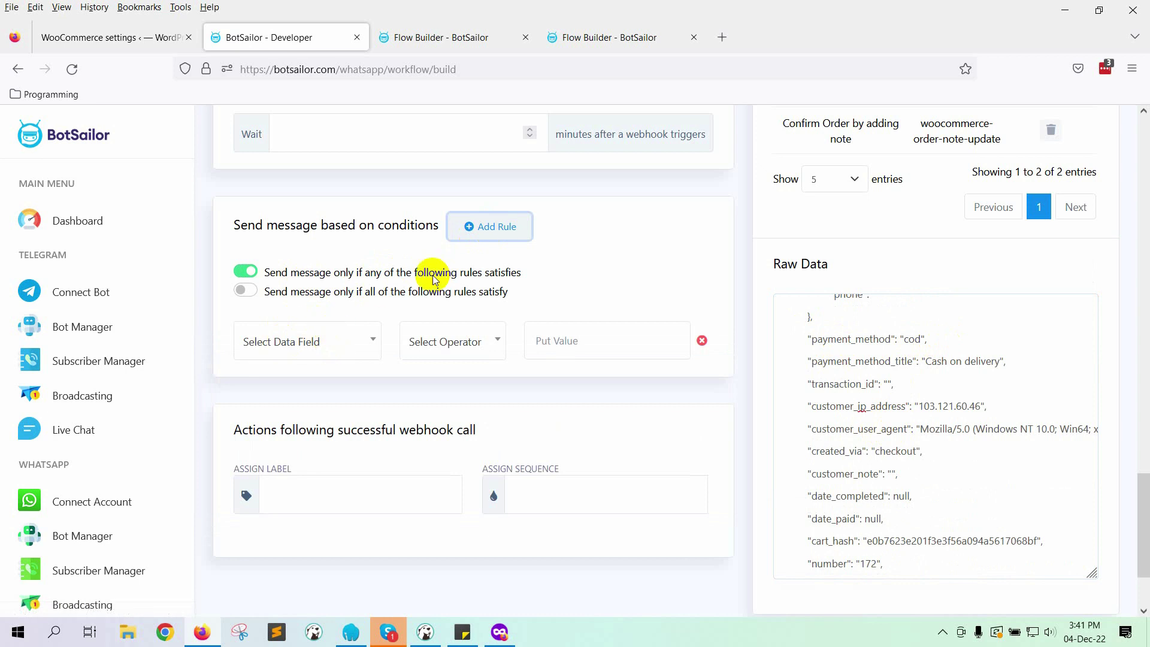
click(352, 339)
text(p)
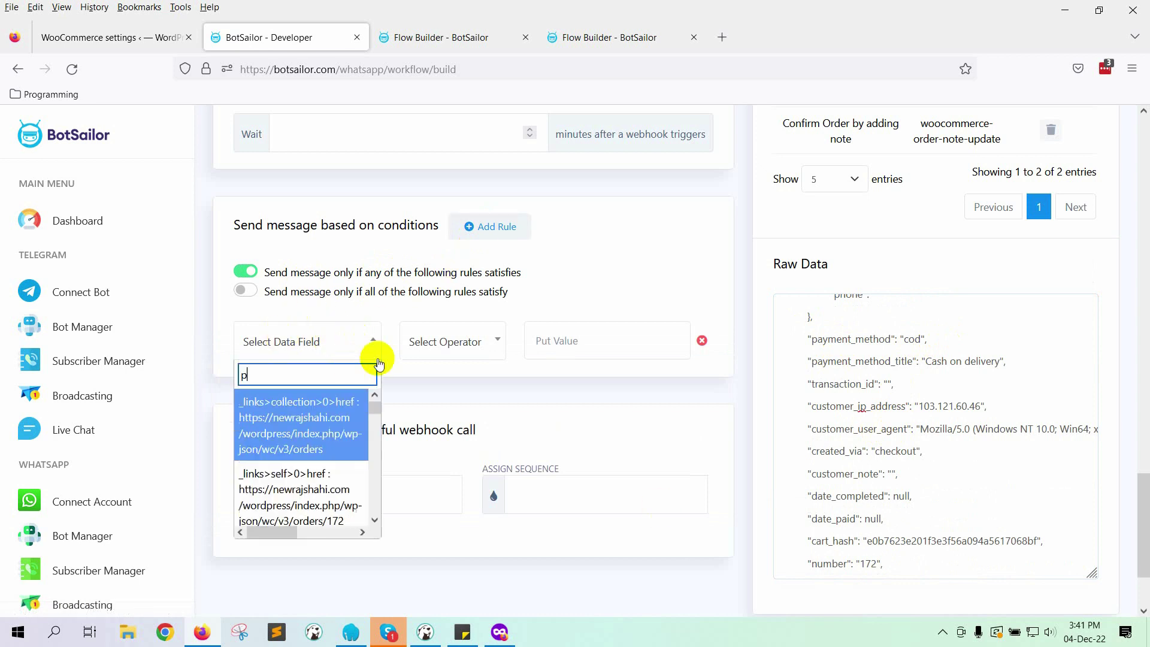
text(ayment)
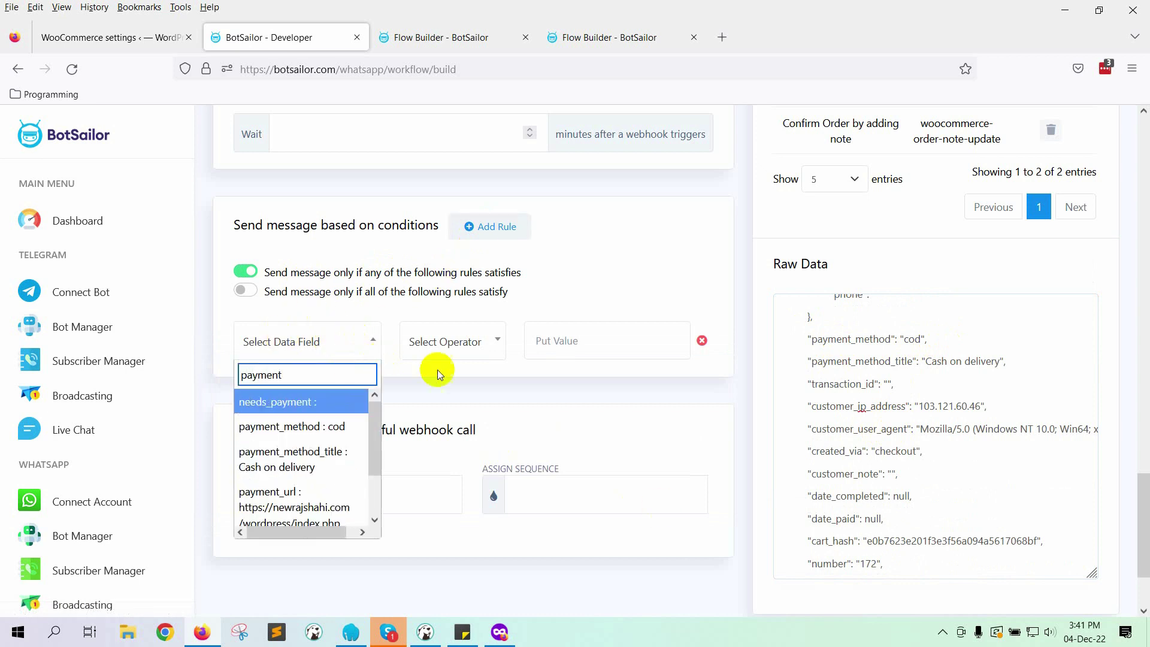
click(326, 426)
click(451, 342)
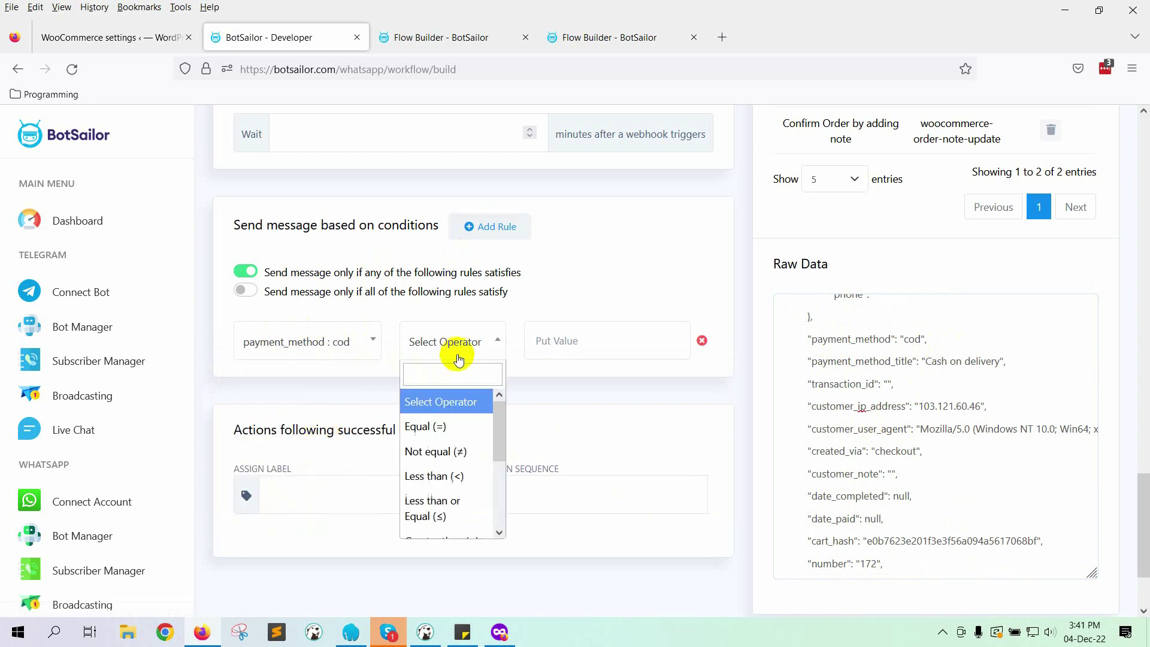
click(436, 426)
click(573, 350)
text(cod)
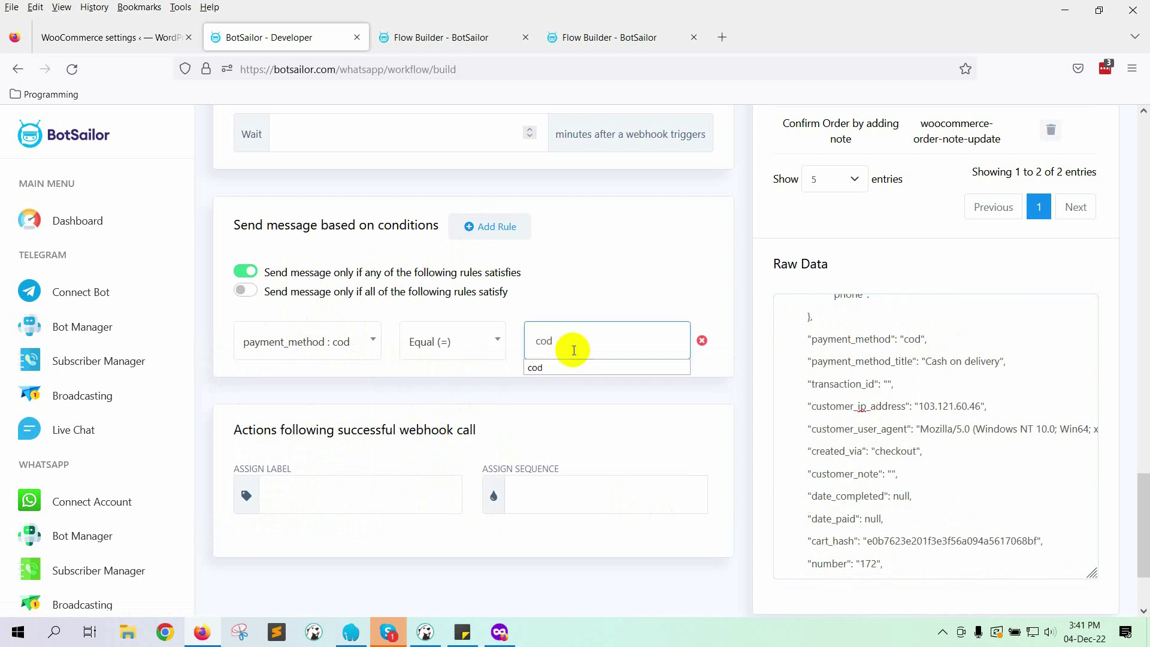
click(593, 359)
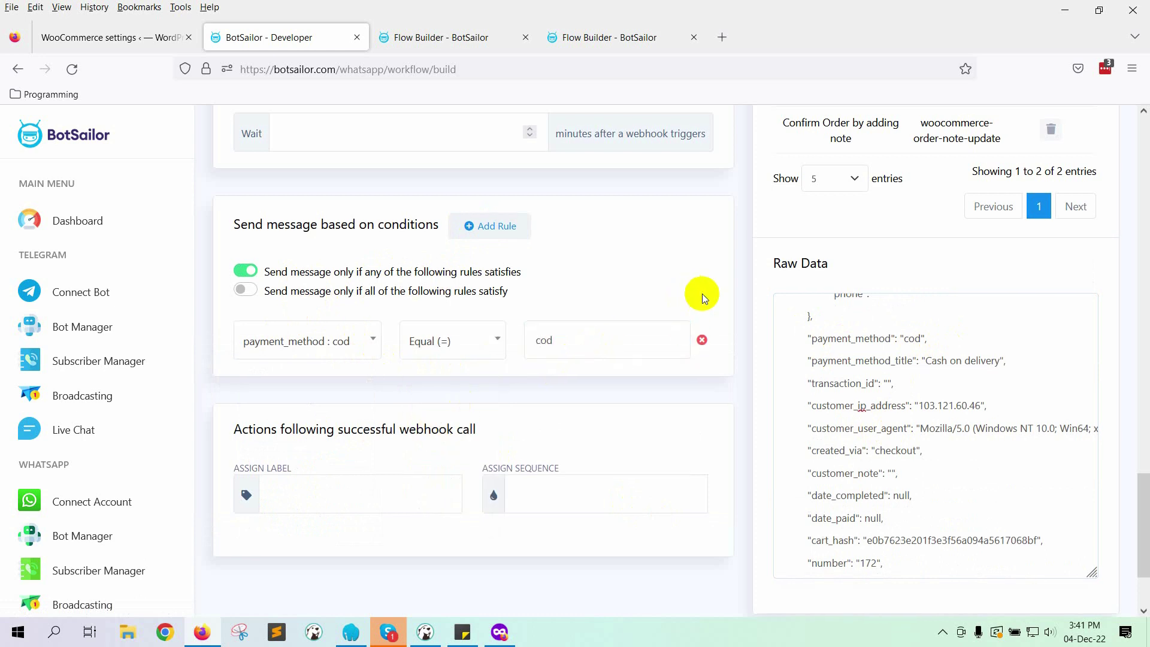
Step: Save the workflow and dismiss the saved confirmation
scroll(599, 360, down, 2)
click(258, 535)
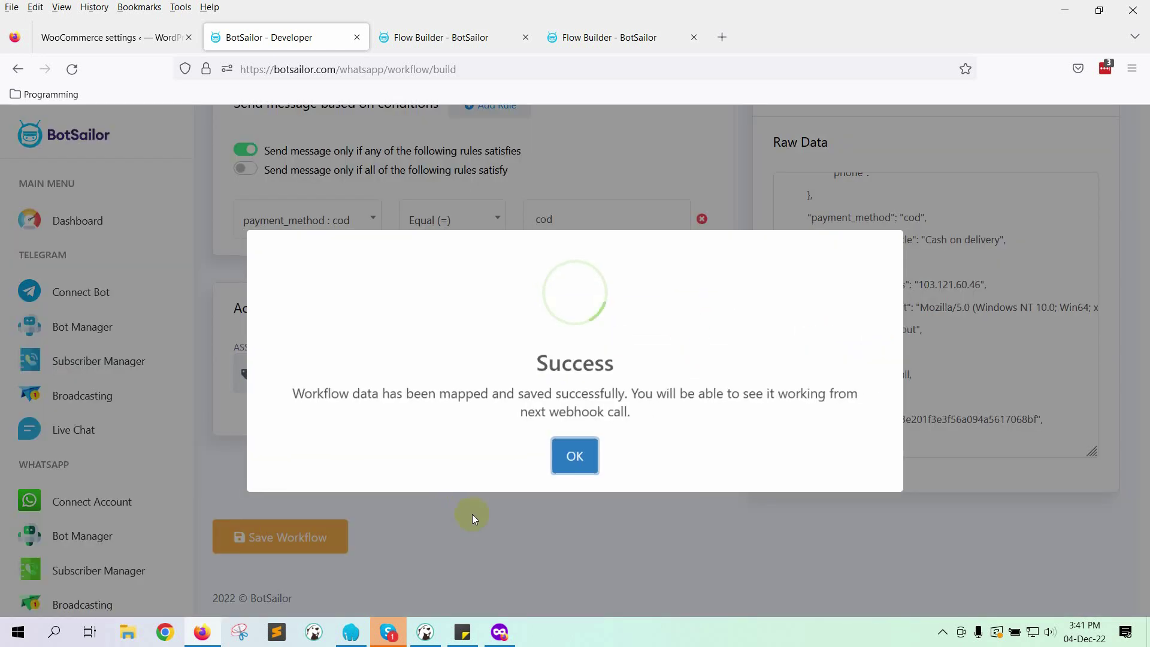
click(584, 459)
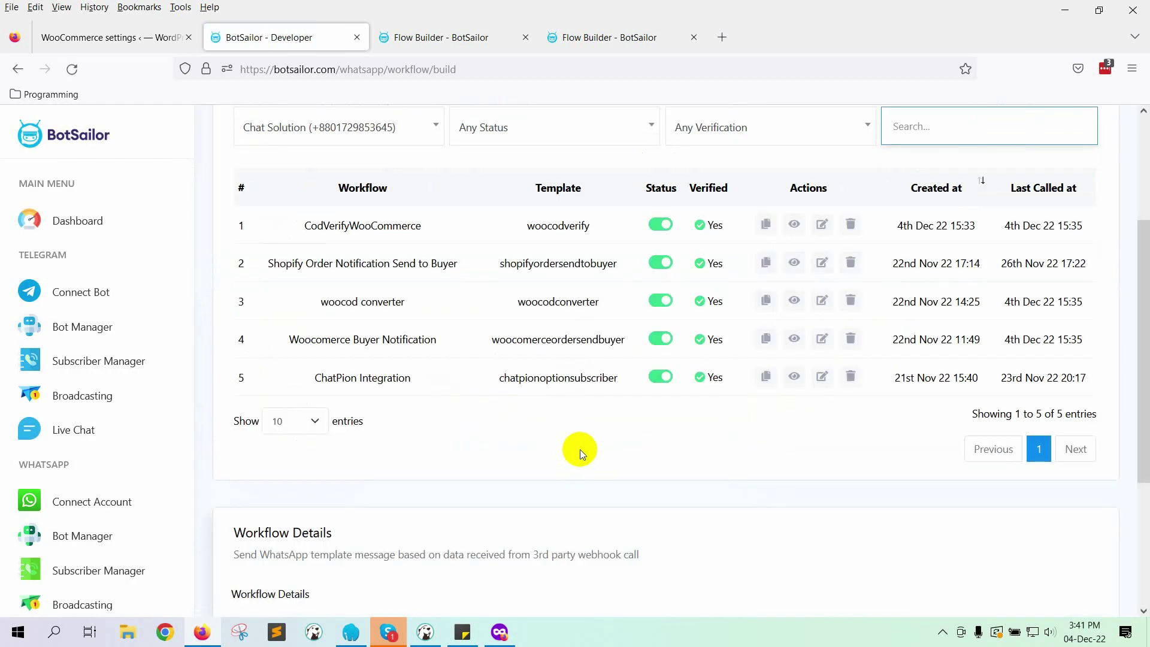
Step: Review the Workflow Report table, then switch to the private store window
scroll(659, 450, up, 3)
click(1059, 260)
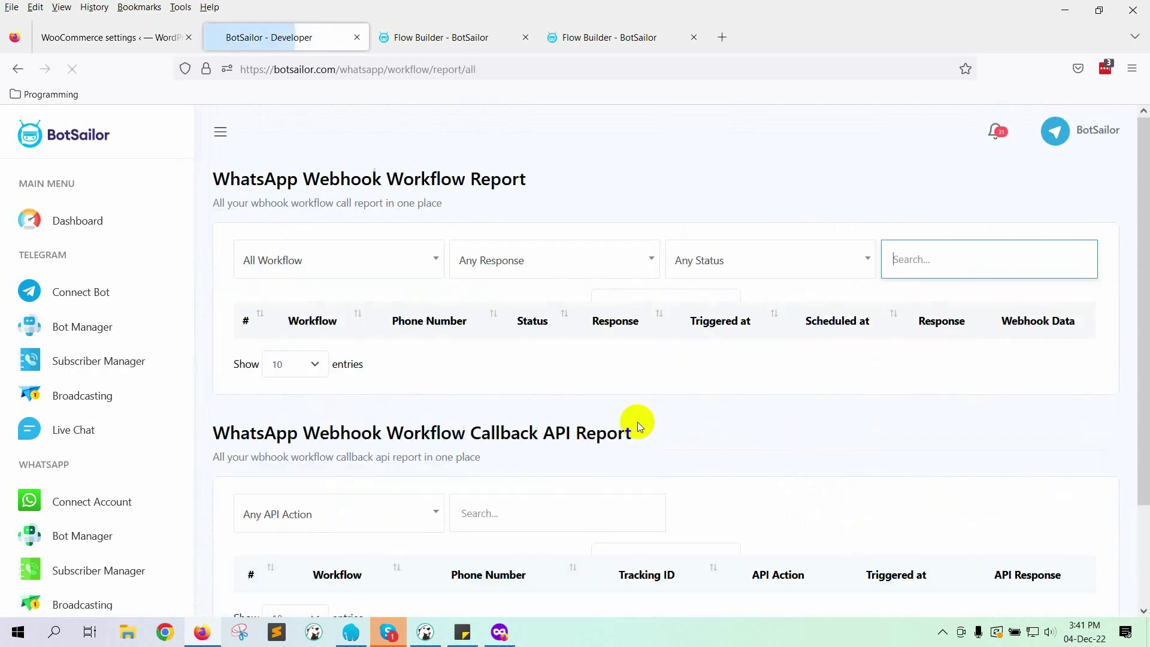
scroll(461, 378, down, 3)
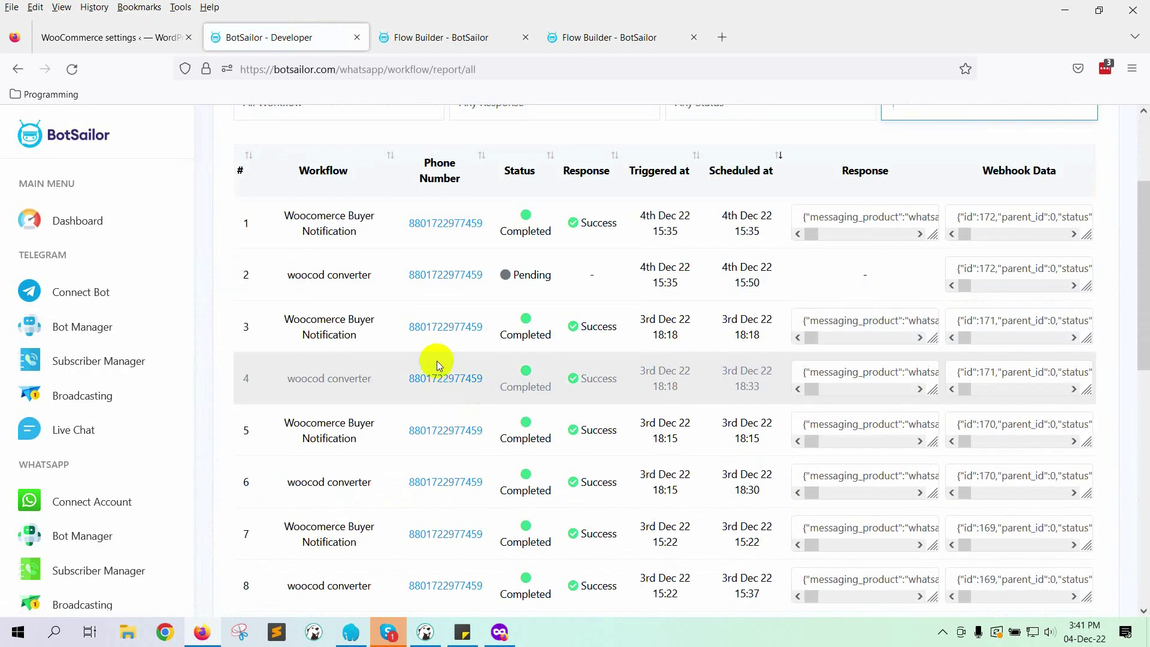
scroll(443, 354, up, 3)
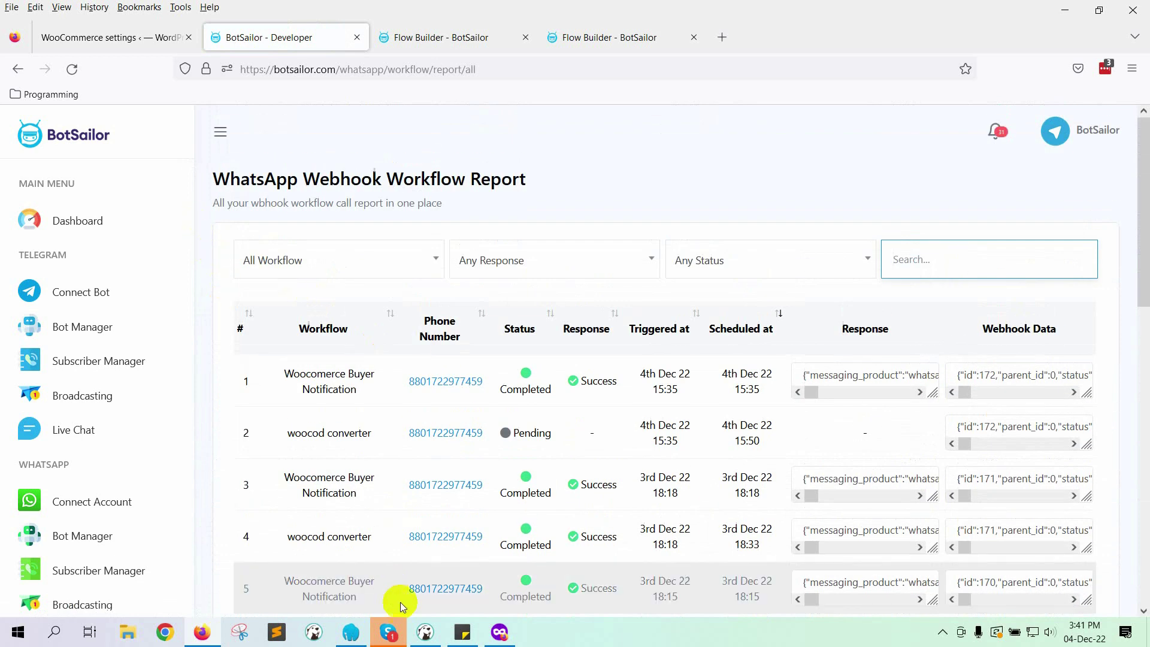
key(alt+Tab)
Step: Add the hoodie and Brand Buttons to the cart and open the cart
click(542, 217)
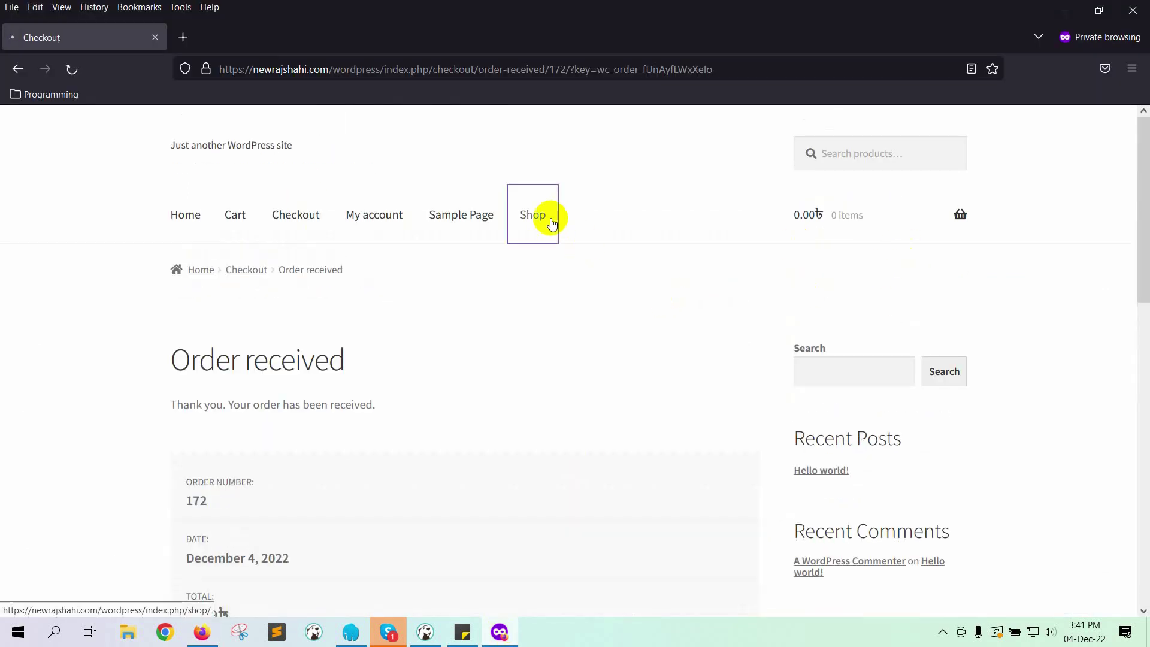
scroll(671, 473, down, 4)
click(674, 480)
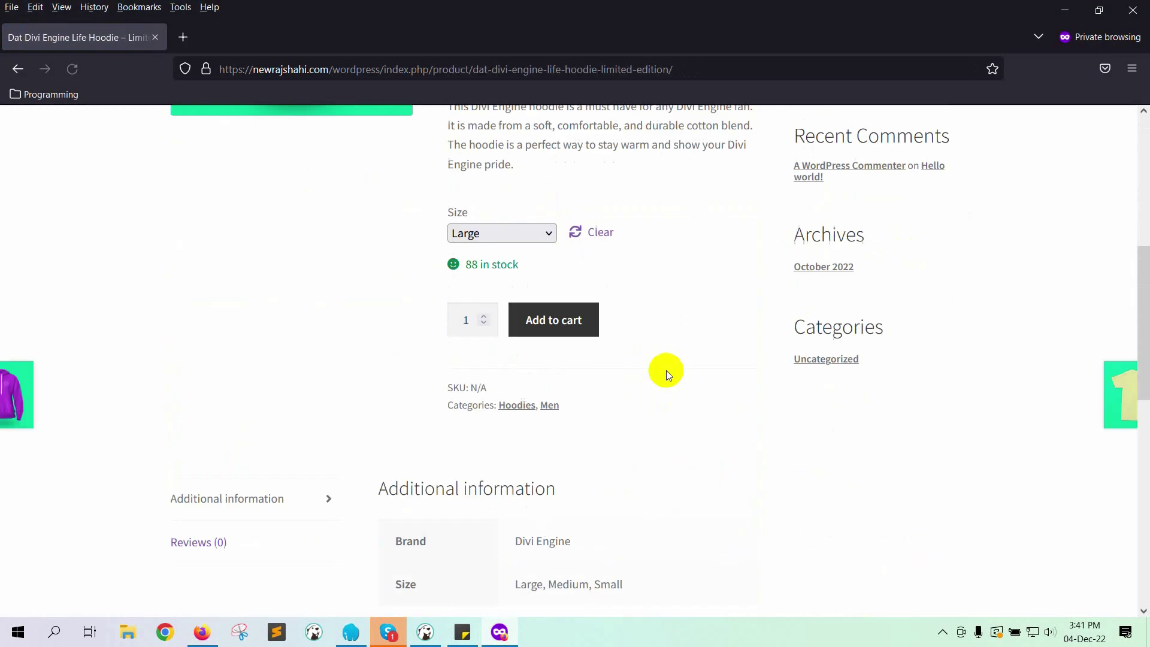
click(521, 216)
scroll(520, 297, down, 4)
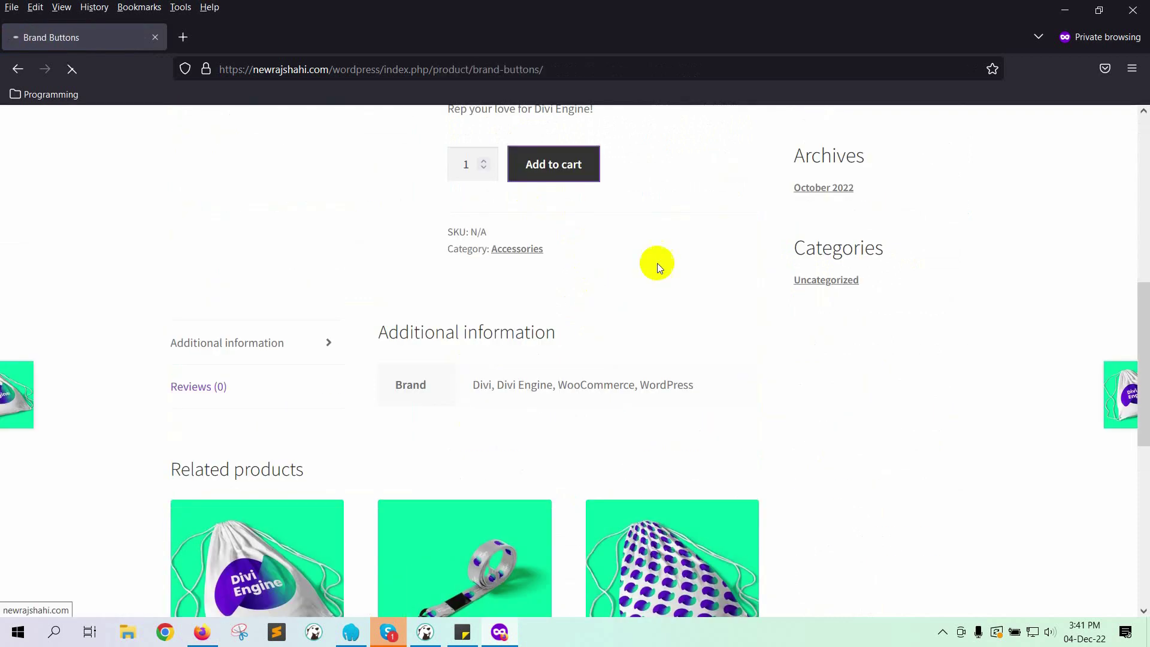
click(554, 162)
click(872, 393)
Step: Place the cash-on-delivery order, then return to the store admin window
scroll(1014, 368, down, 10)
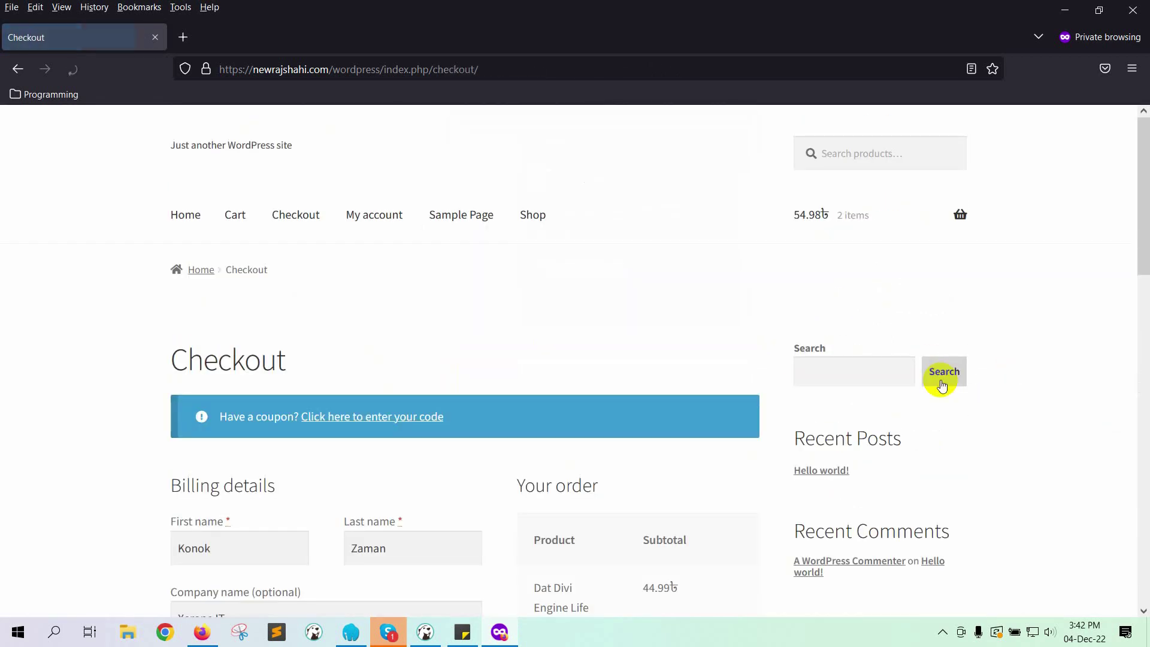
scroll(650, 354, down, 15)
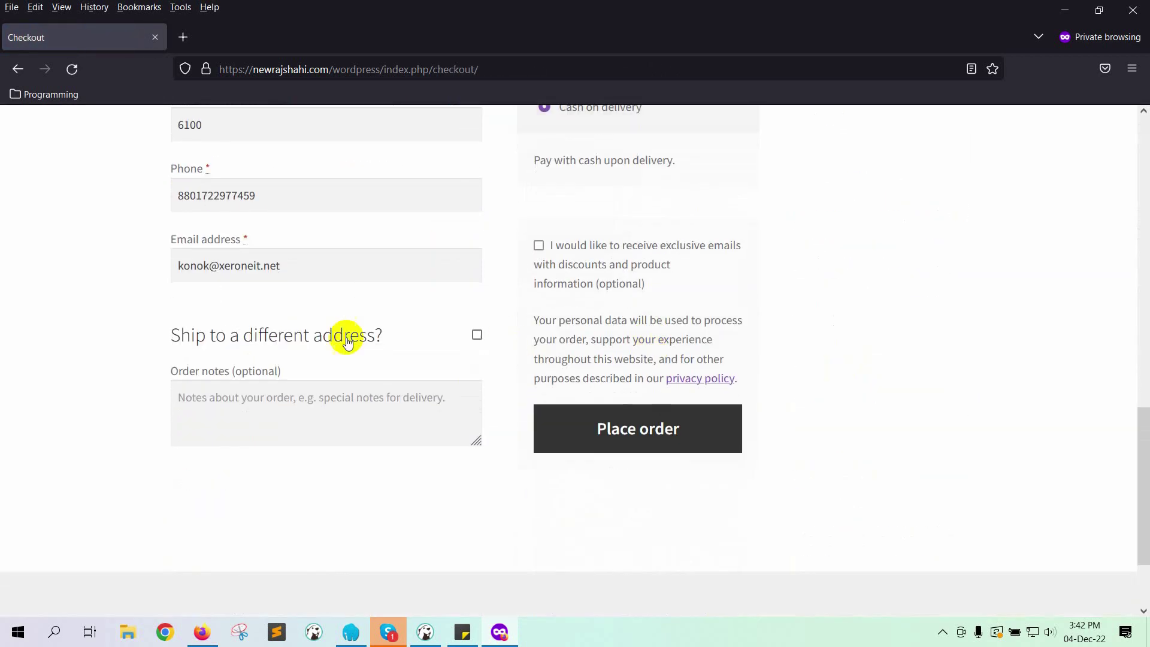
click(636, 437)
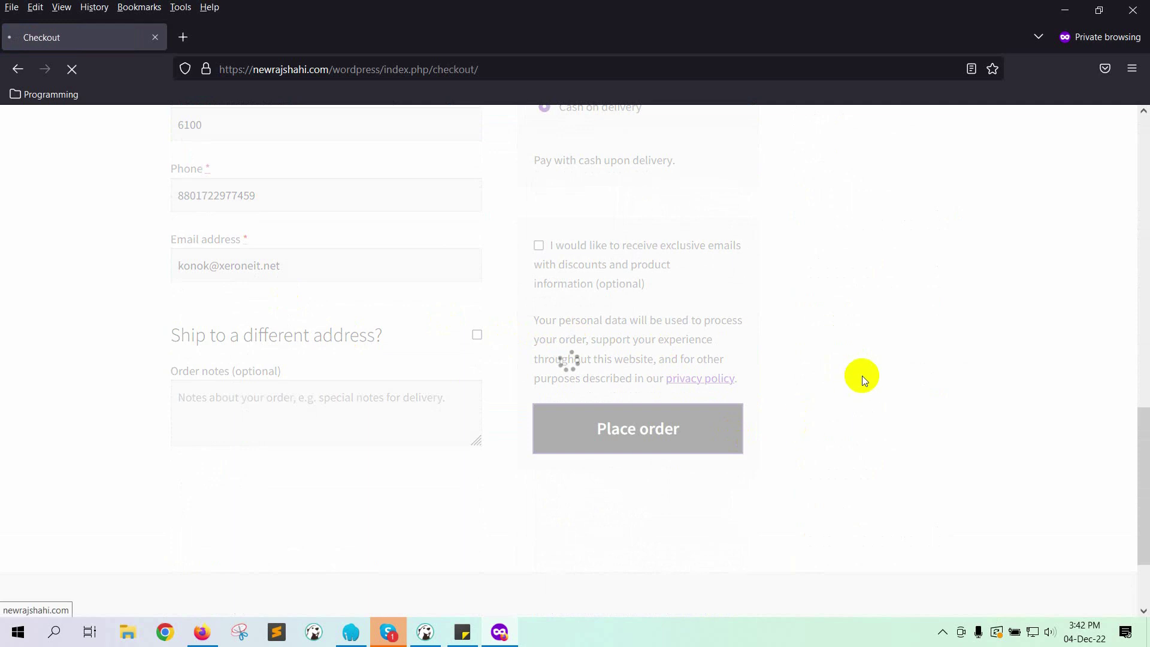
click(523, 217)
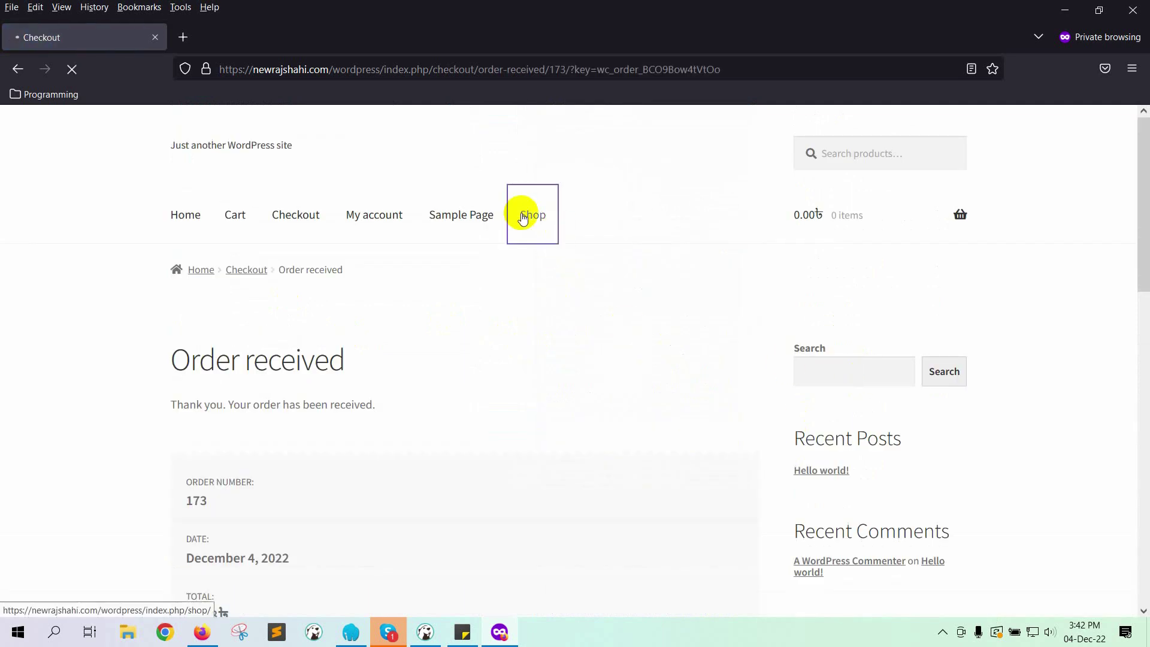
click(201, 634)
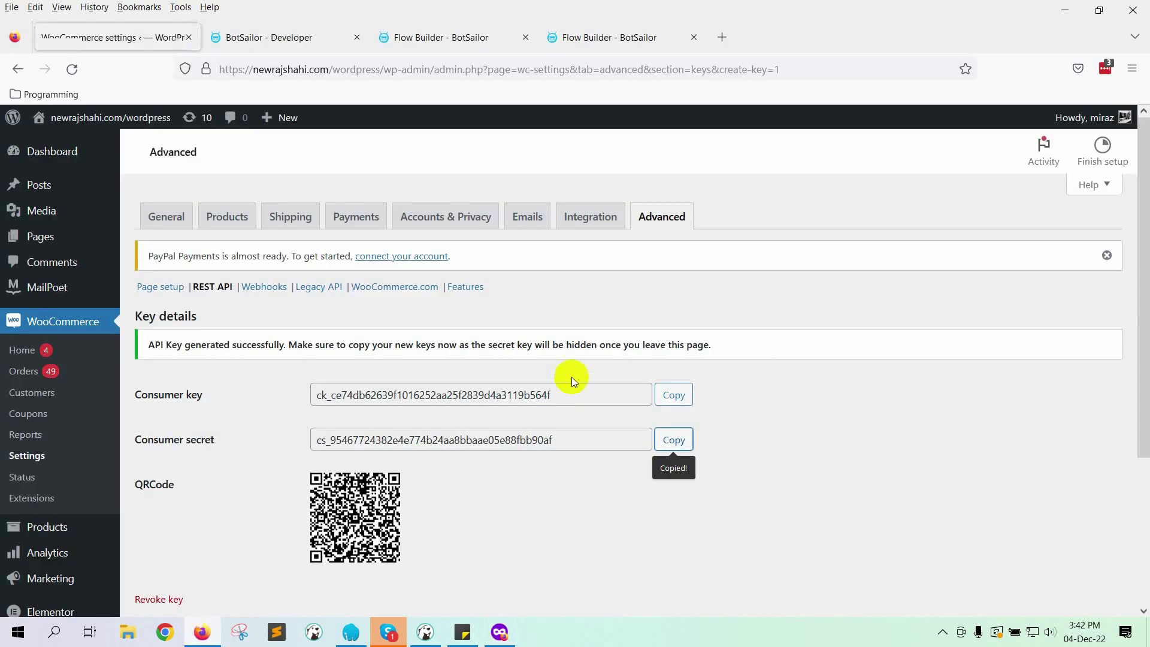
Step: Reload the workflow report to show three pending CodVerifyWooCommerce entries for order 173
click(293, 41)
click(72, 69)
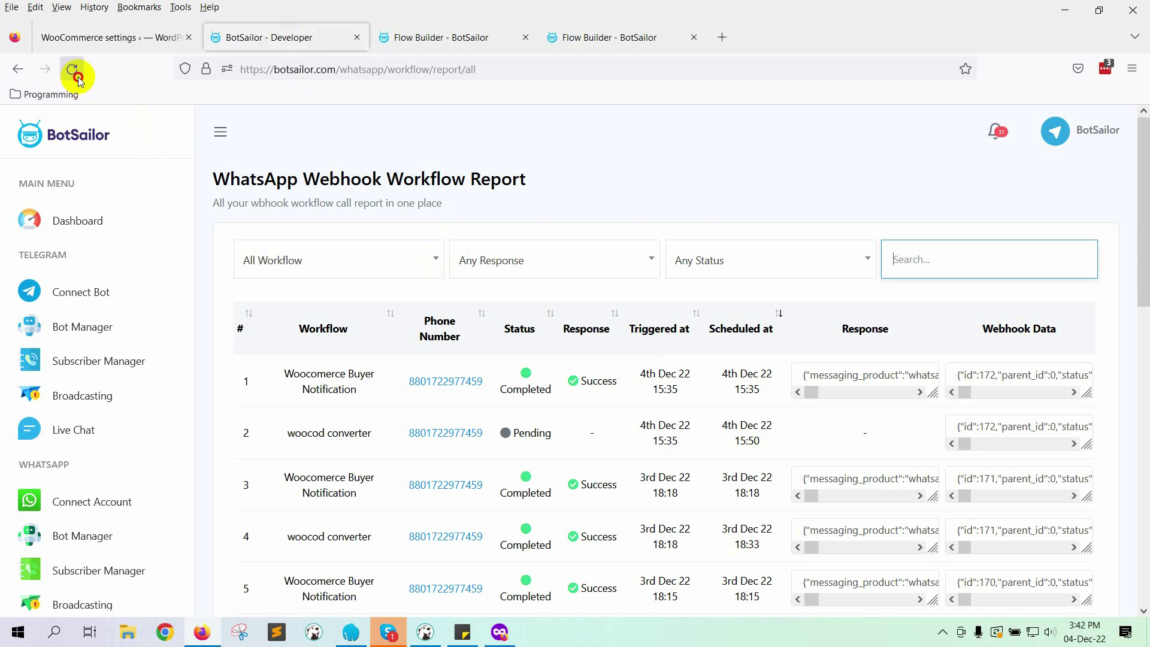
scroll(389, 429, down, 3)
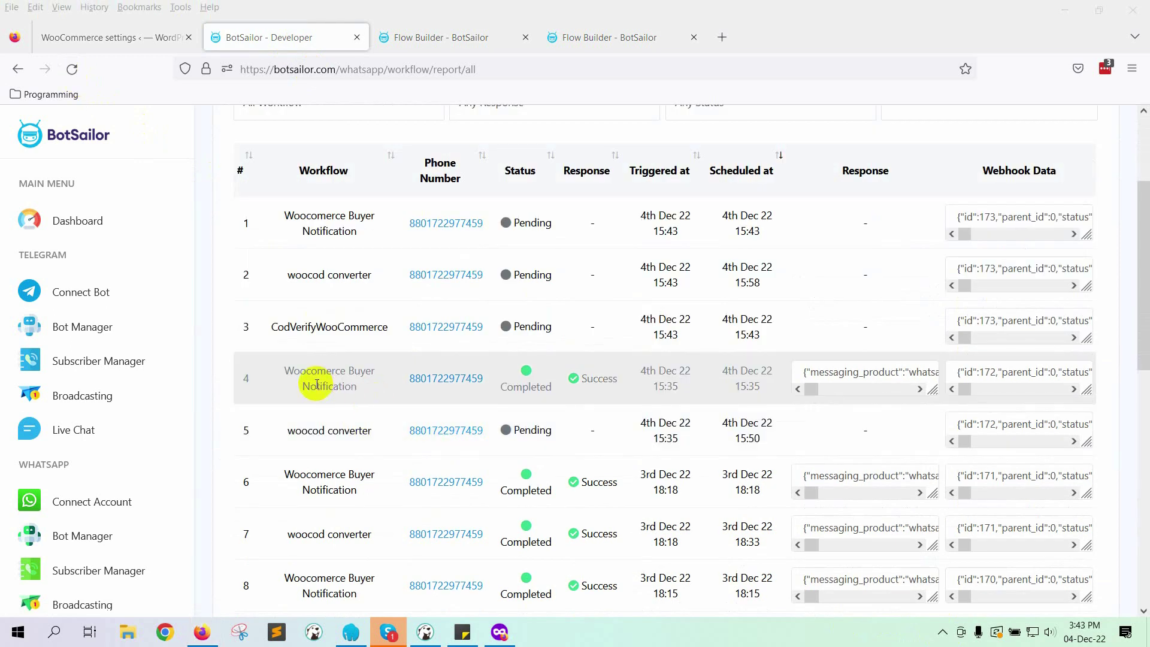
drag(273, 331, 373, 328)
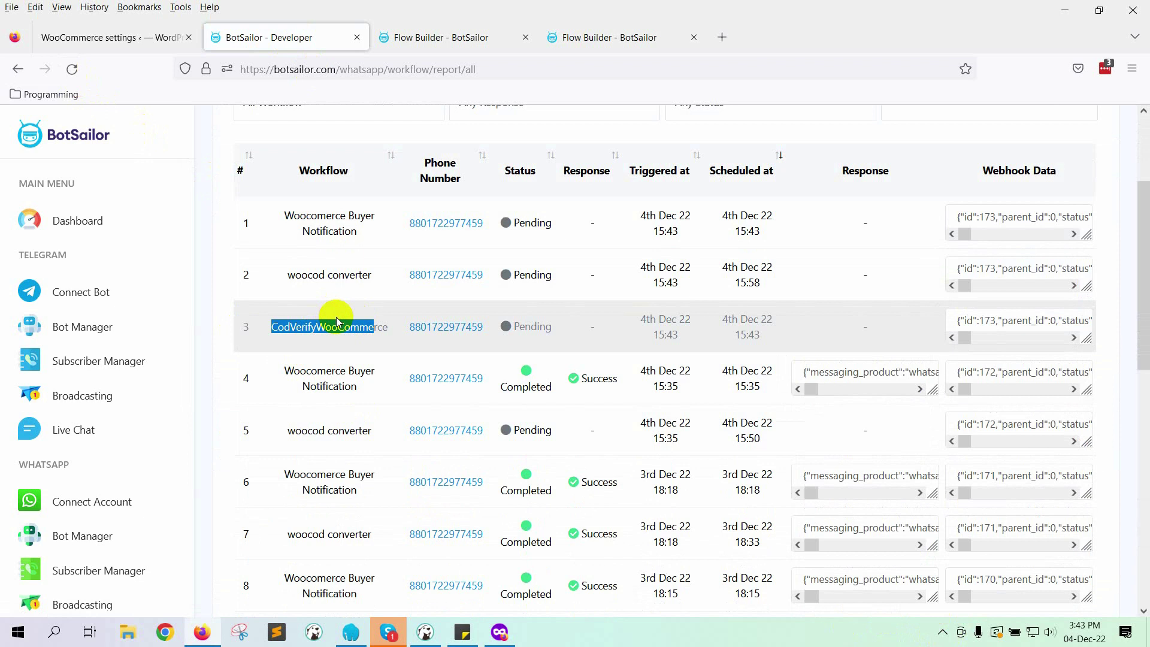
scroll(275, 221, up, 2)
Step: Launch WhatsApp Desktop from system search
key(super)
text(what)
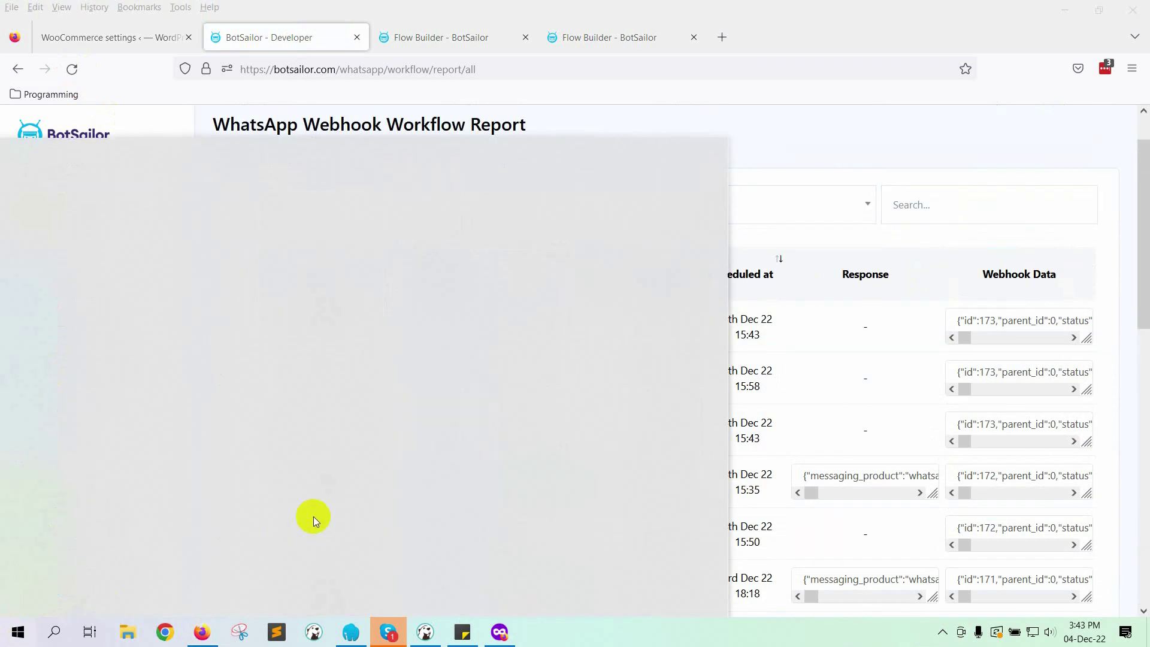
key(Return)
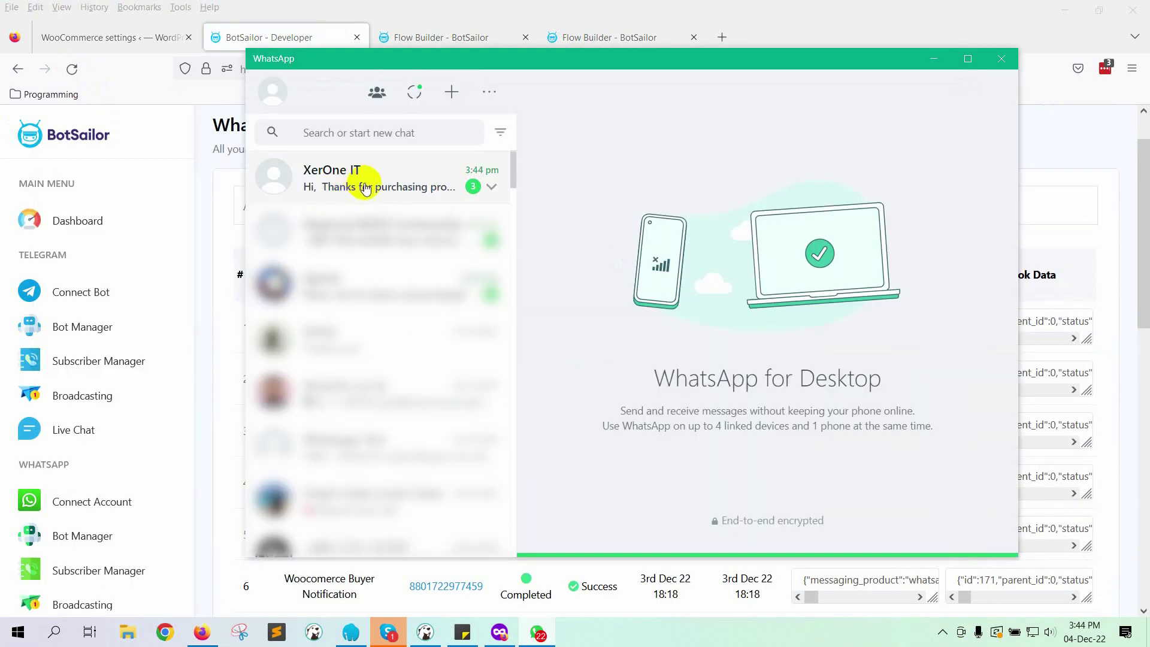
Step: In the XerOne IT chat, review the 54.98 order message and press Confirm Order
click(368, 179)
scroll(765, 367, down, 15)
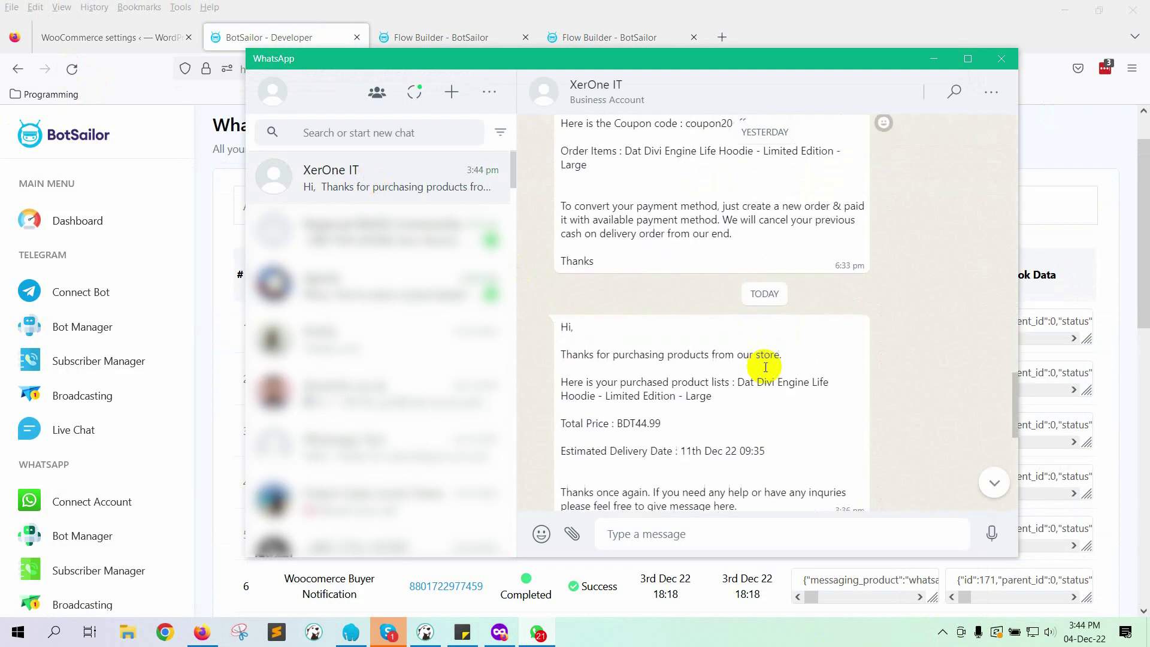
drag(558, 296, 734, 297)
drag(560, 324, 688, 367)
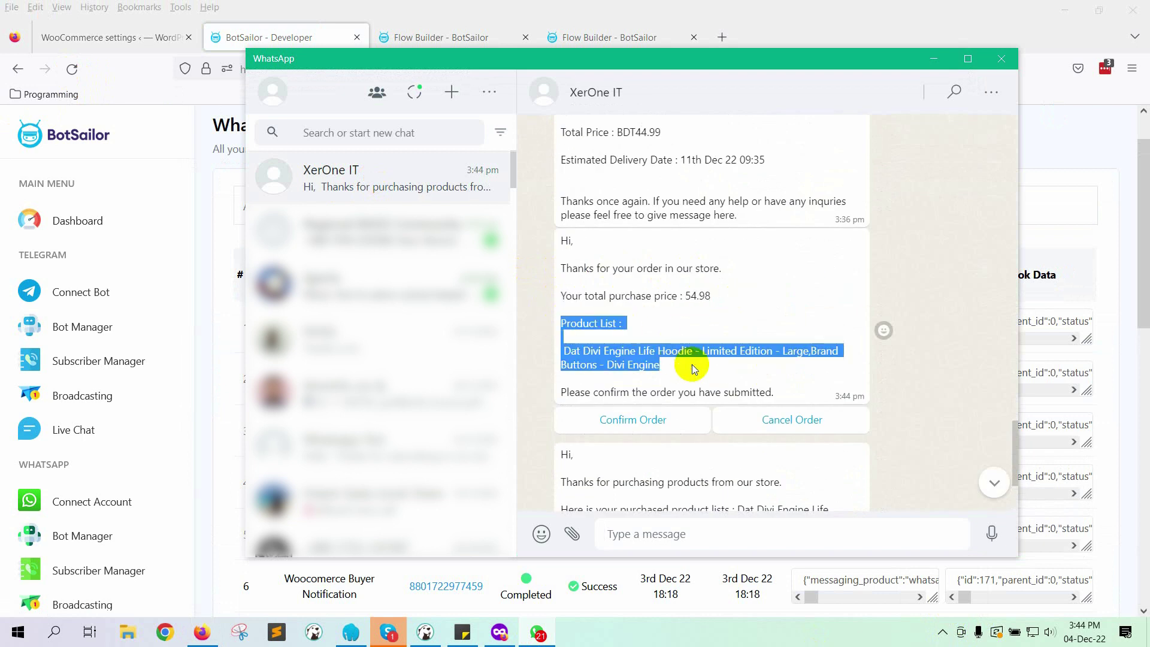
scroll(689, 367, down, 2)
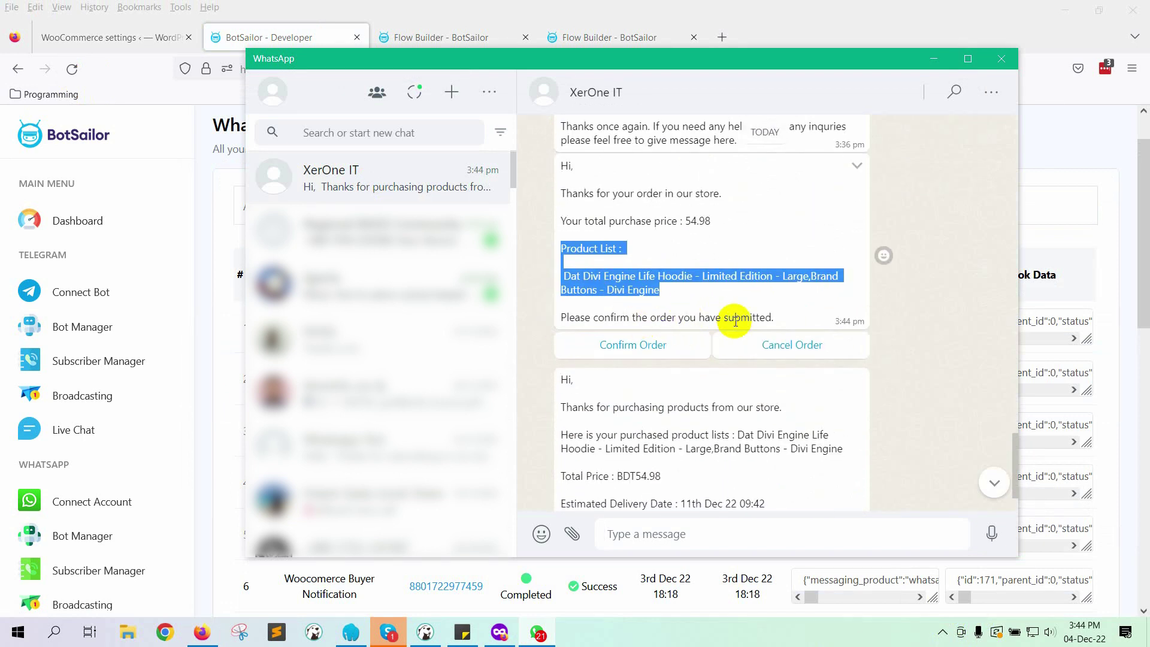
scroll(752, 357, down, 2)
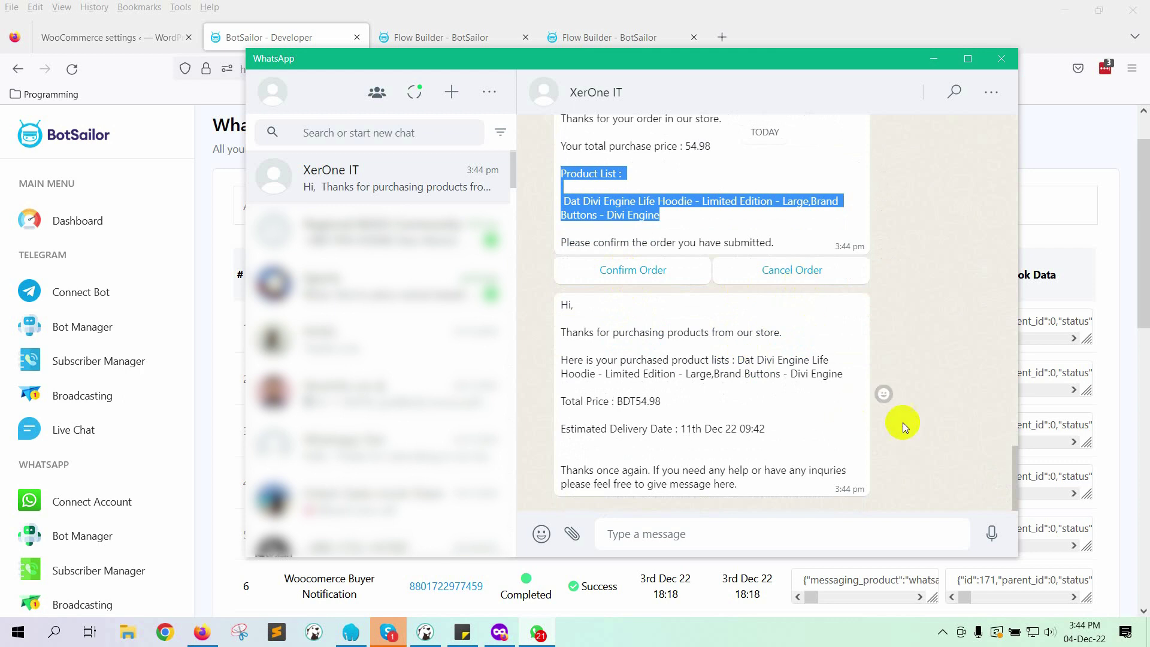
click(627, 275)
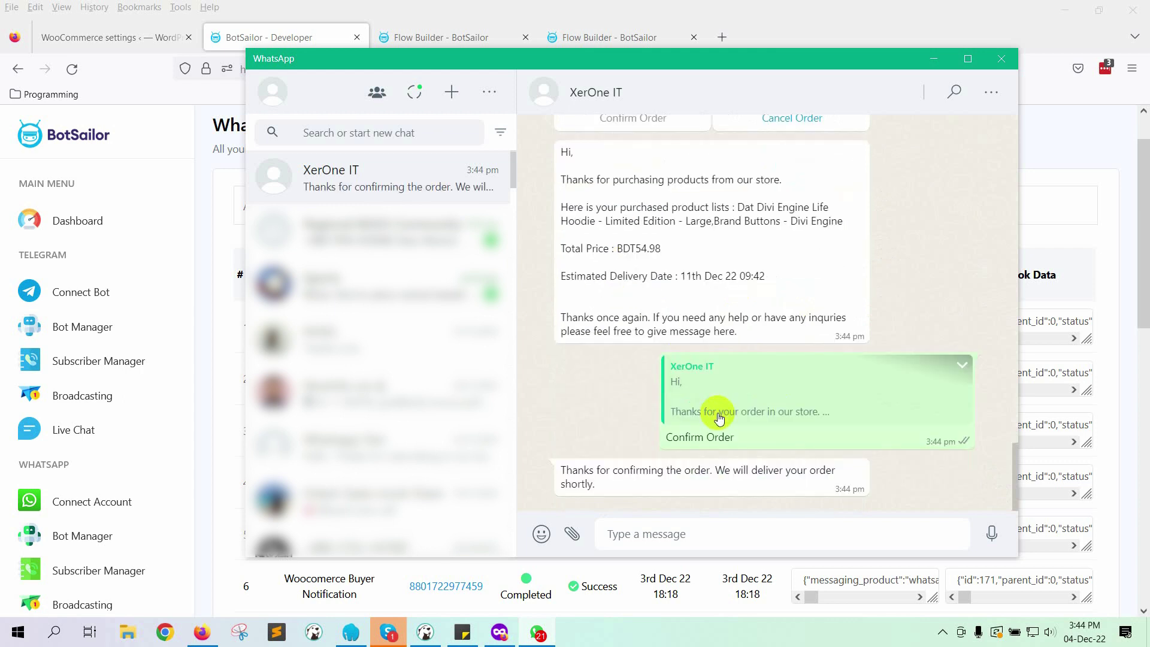
click(120, 37)
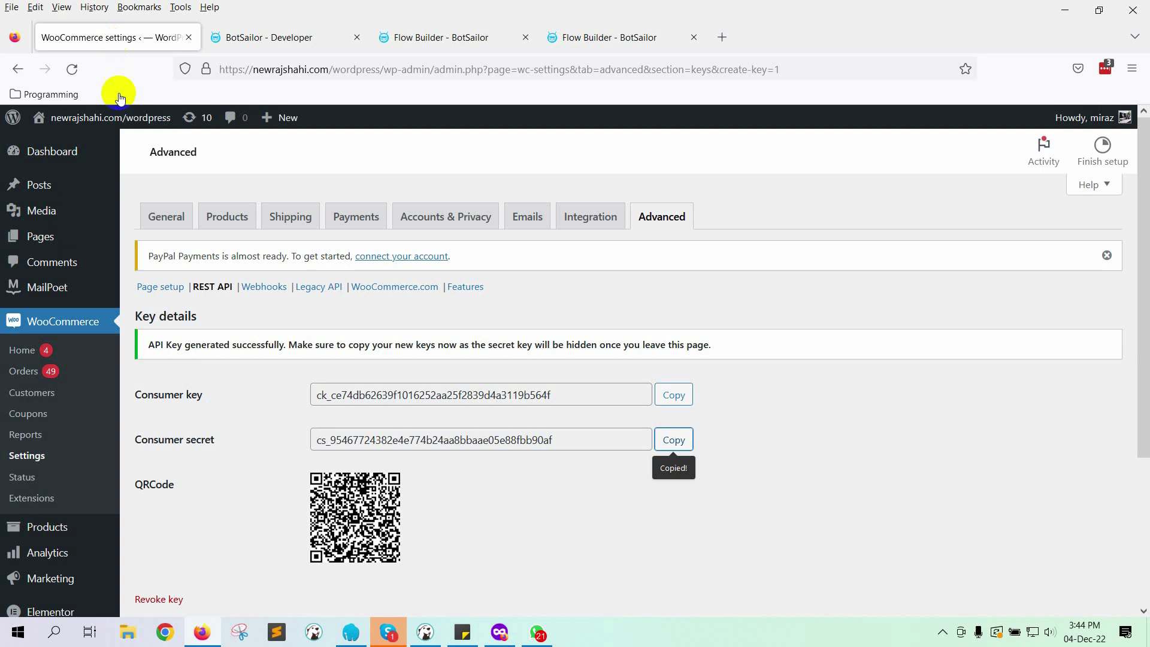
Step: Check order #173 for the note 'Buyer has confirmed the order by WhatsApp.', then return to the storefront
click(24, 370)
click(238, 384)
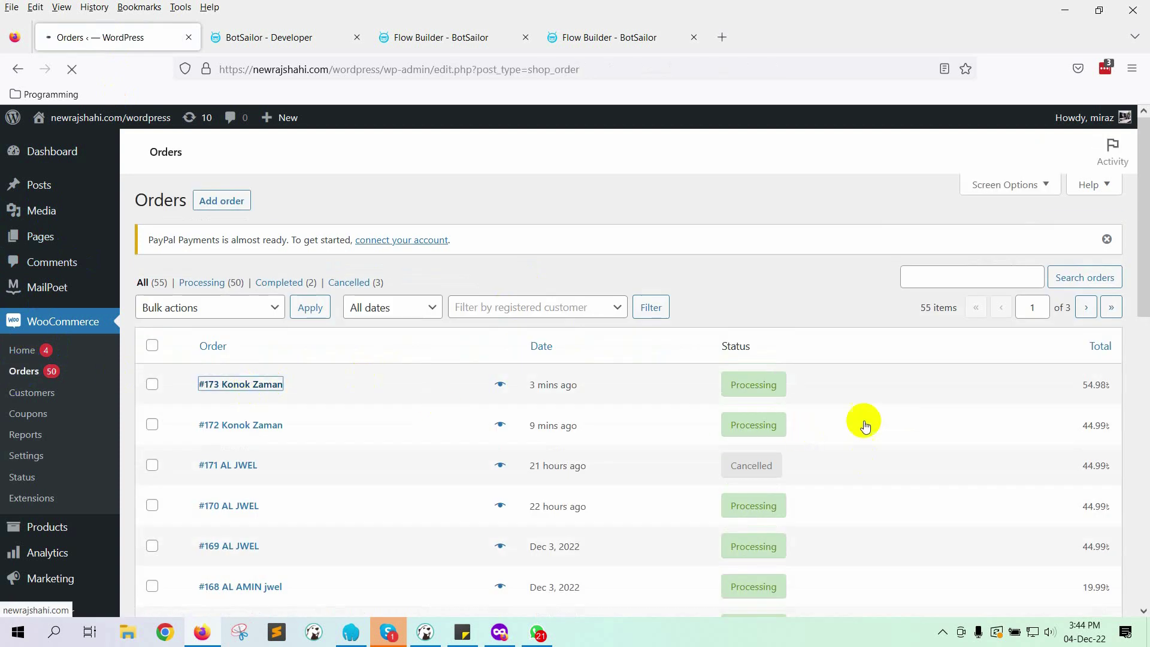
drag(928, 328, 1074, 337)
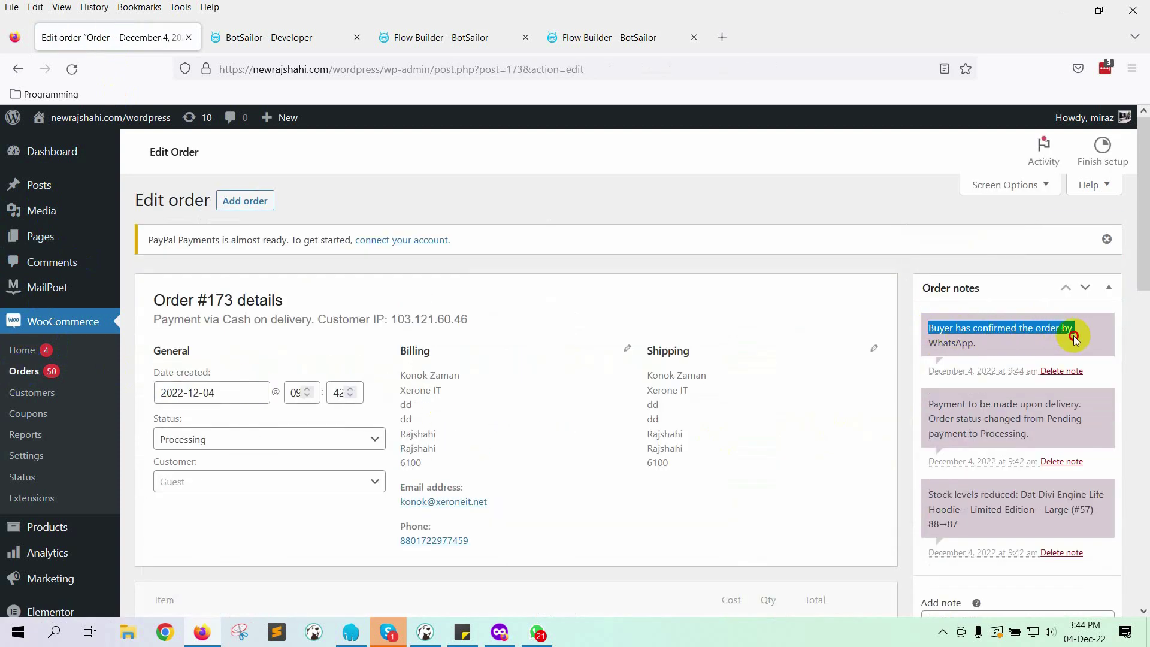
click(988, 351)
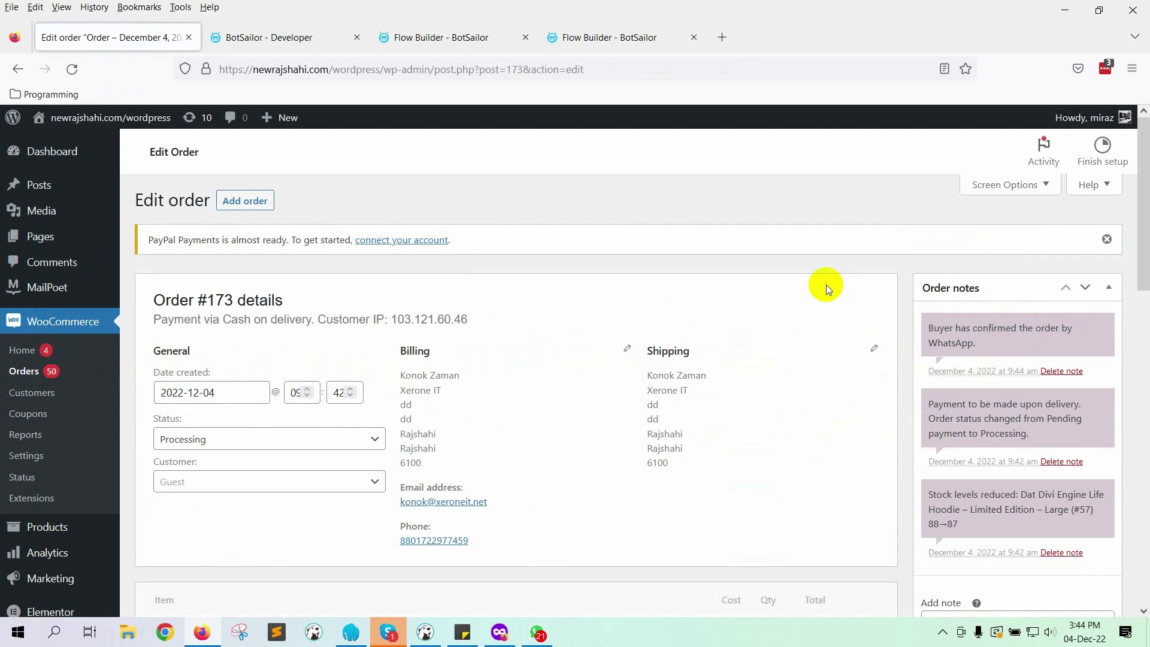
key(alt+Tab)
Step: Buy another hoodie from the shop and place it as a cash-on-delivery order totalling 89.98
click(531, 216)
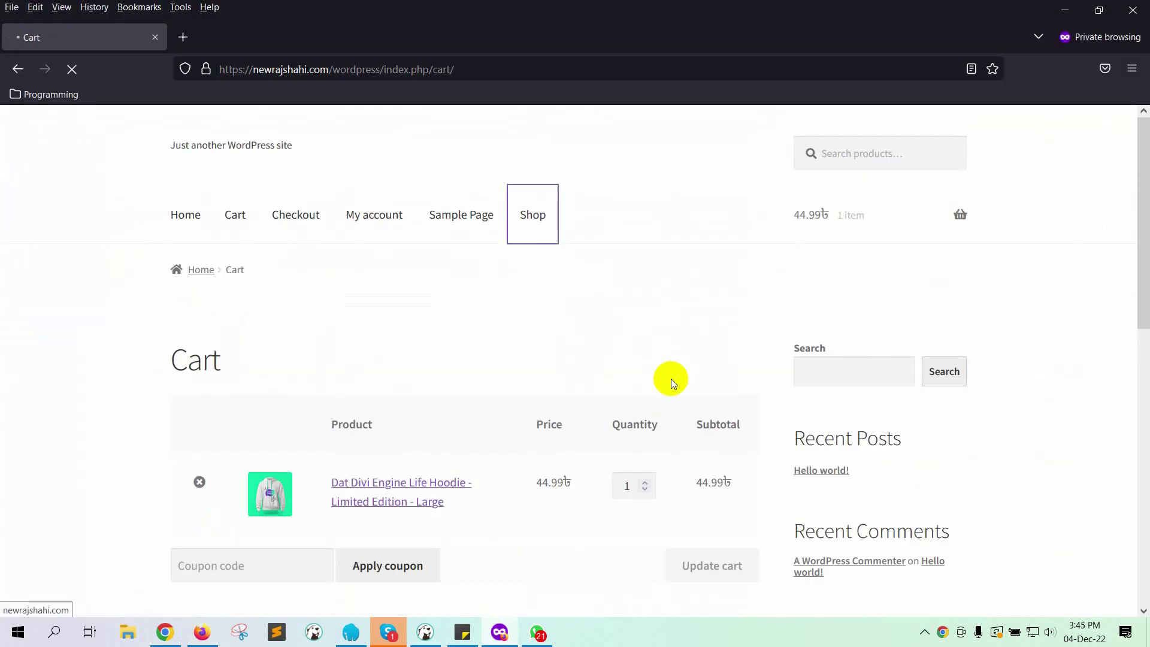
scroll(672, 404, down, 5)
click(673, 403)
click(605, 411)
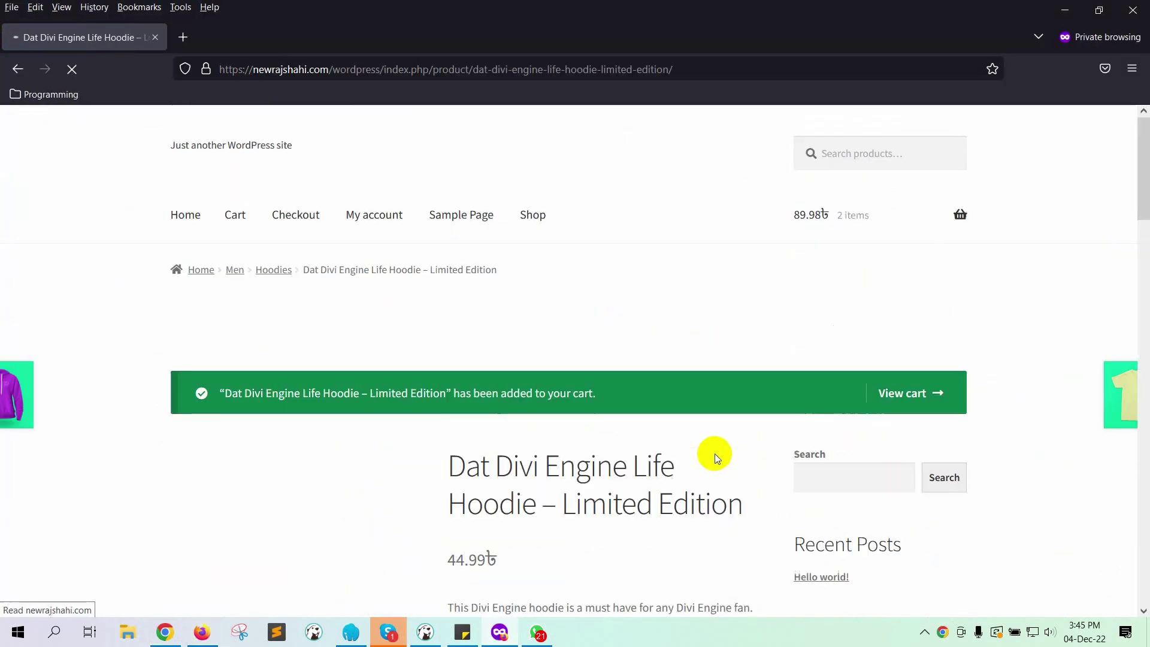
scroll(640, 389, down, 6)
click(637, 367)
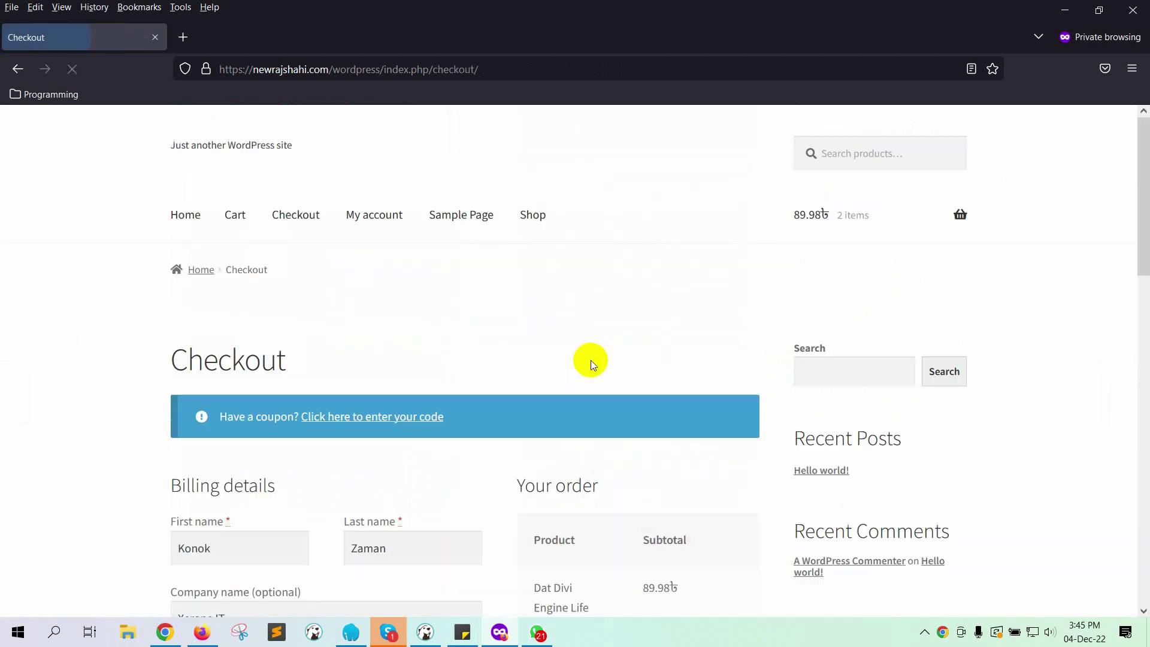
scroll(458, 418, down, 5)
scroll(458, 418, down, 10)
click(586, 422)
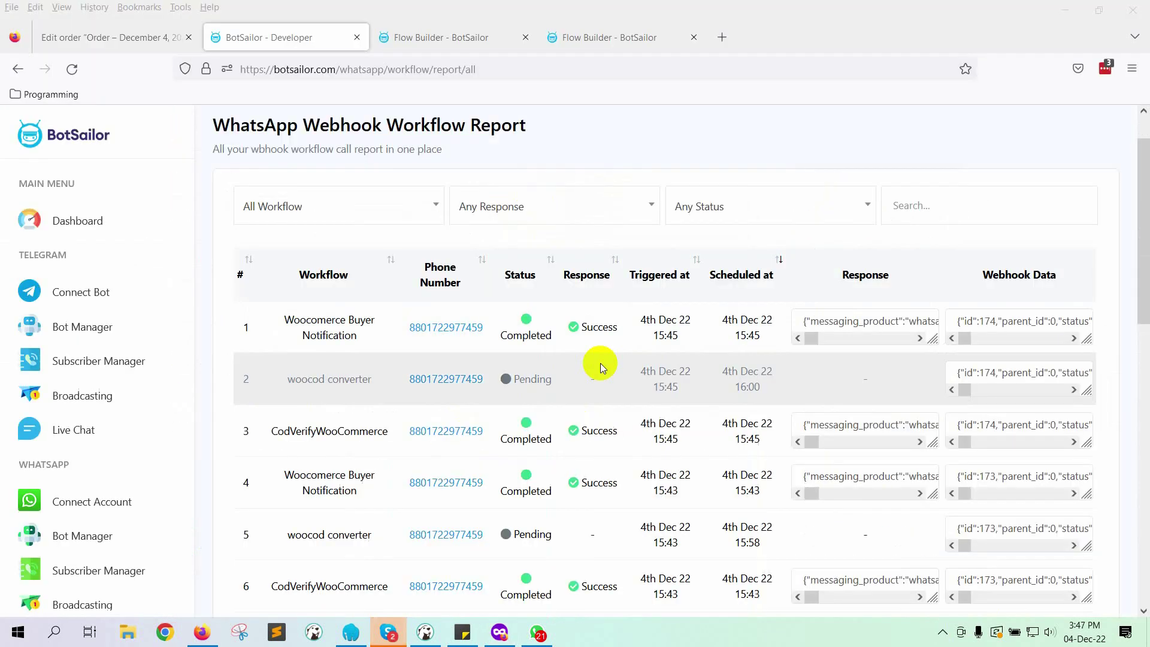
scroll(598, 365, down, 2)
Step: Cancel the new 89.98 order using the Cancel Order button in the XerOne IT WhatsApp chat
click(537, 633)
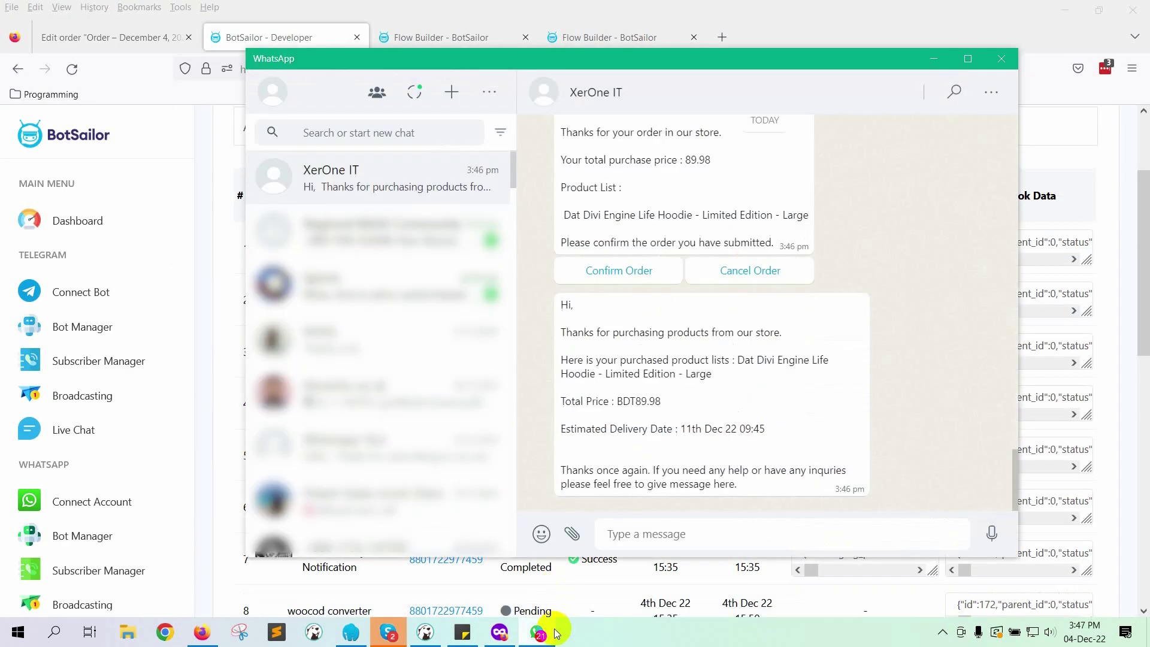
scroll(709, 340, up, 3)
scroll(688, 362, down, 3)
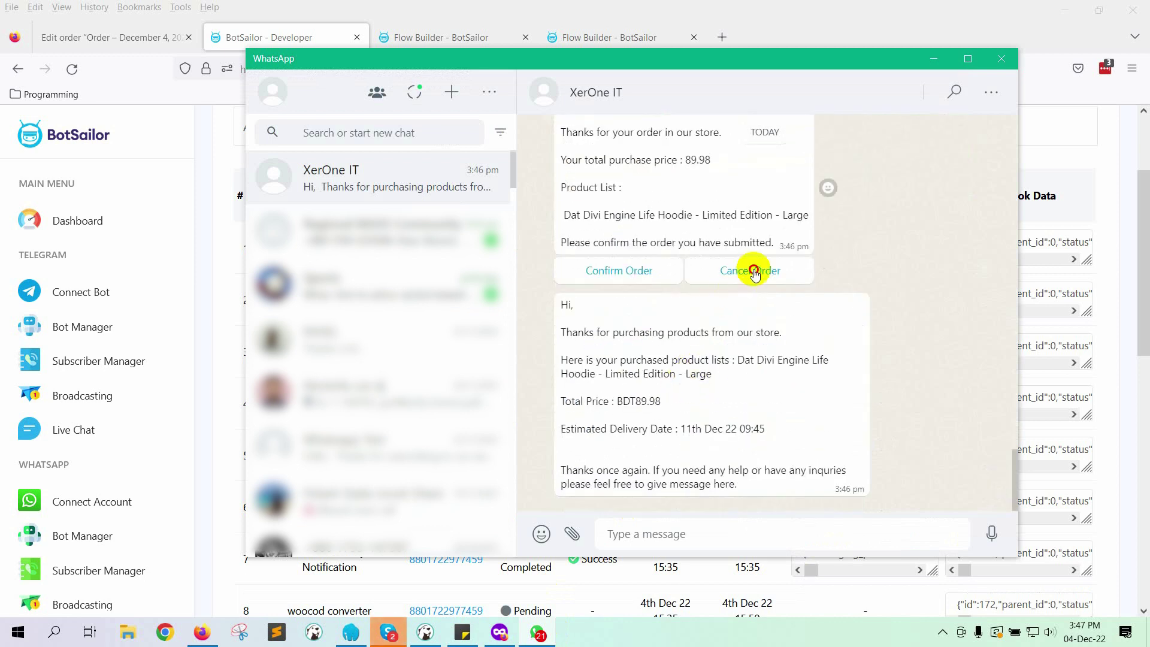
click(753, 271)
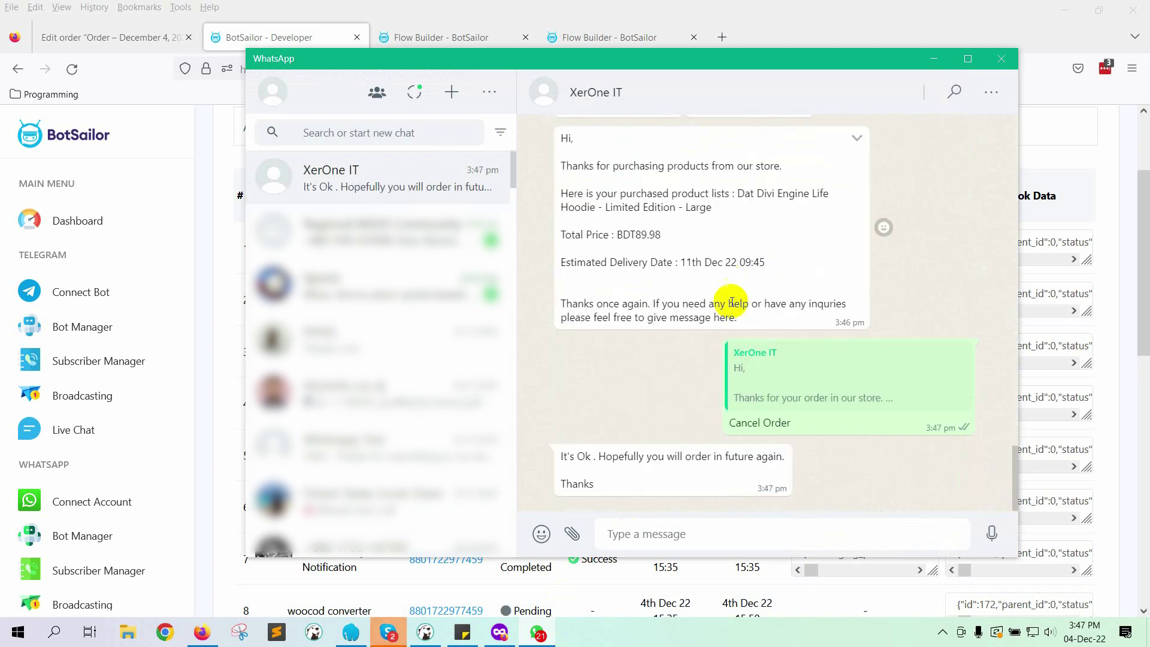
Step: Reload the WooCommerce orders list to confirm order #174 now shows as Cancelled
click(196, 634)
click(75, 43)
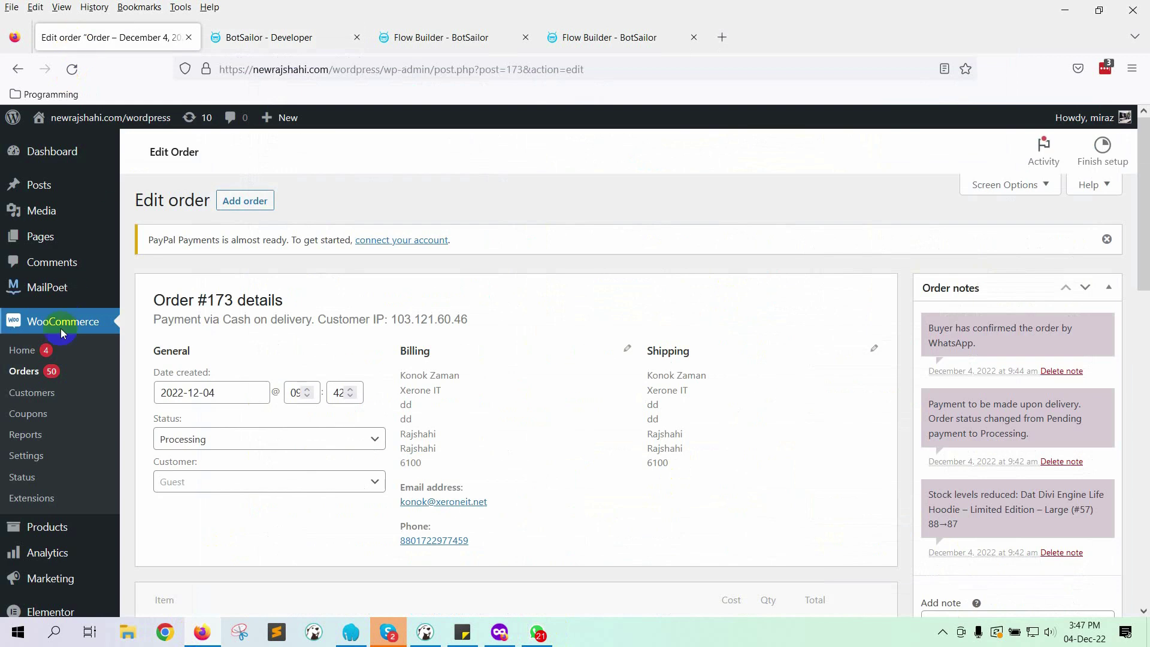
click(37, 377)
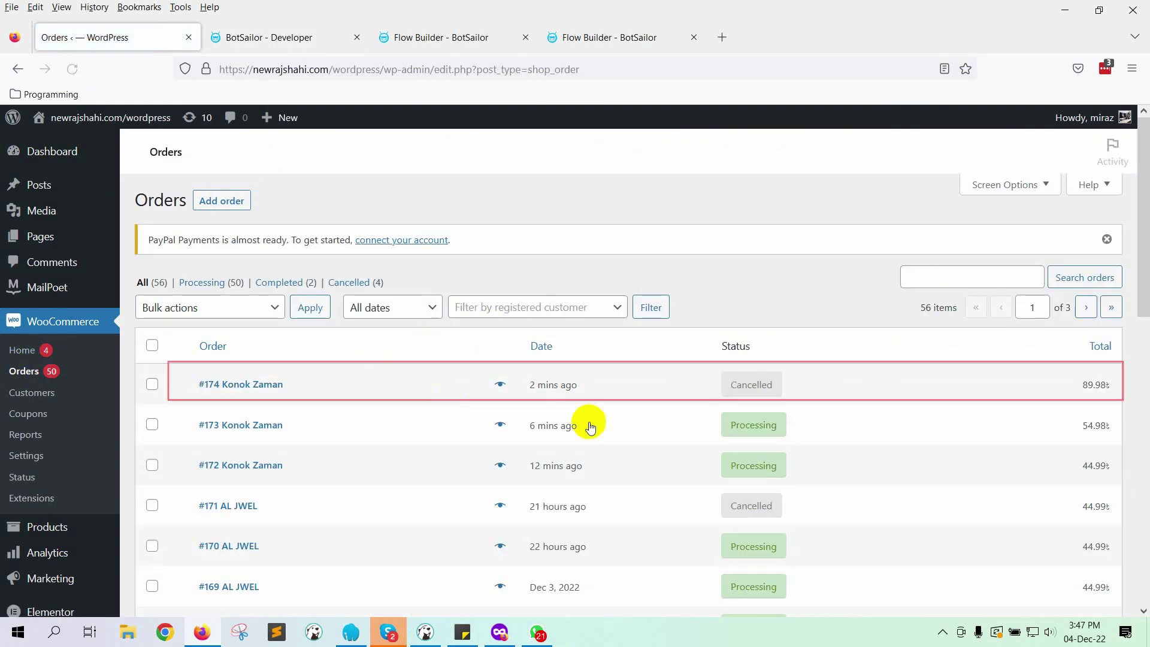
click(18, 68)
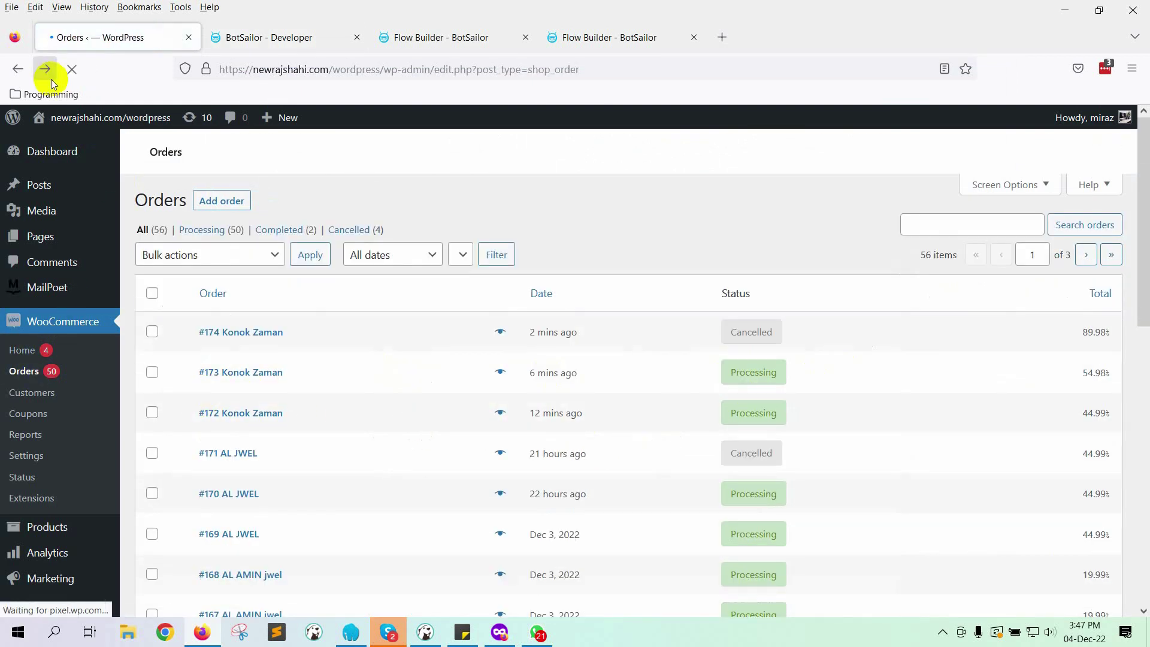